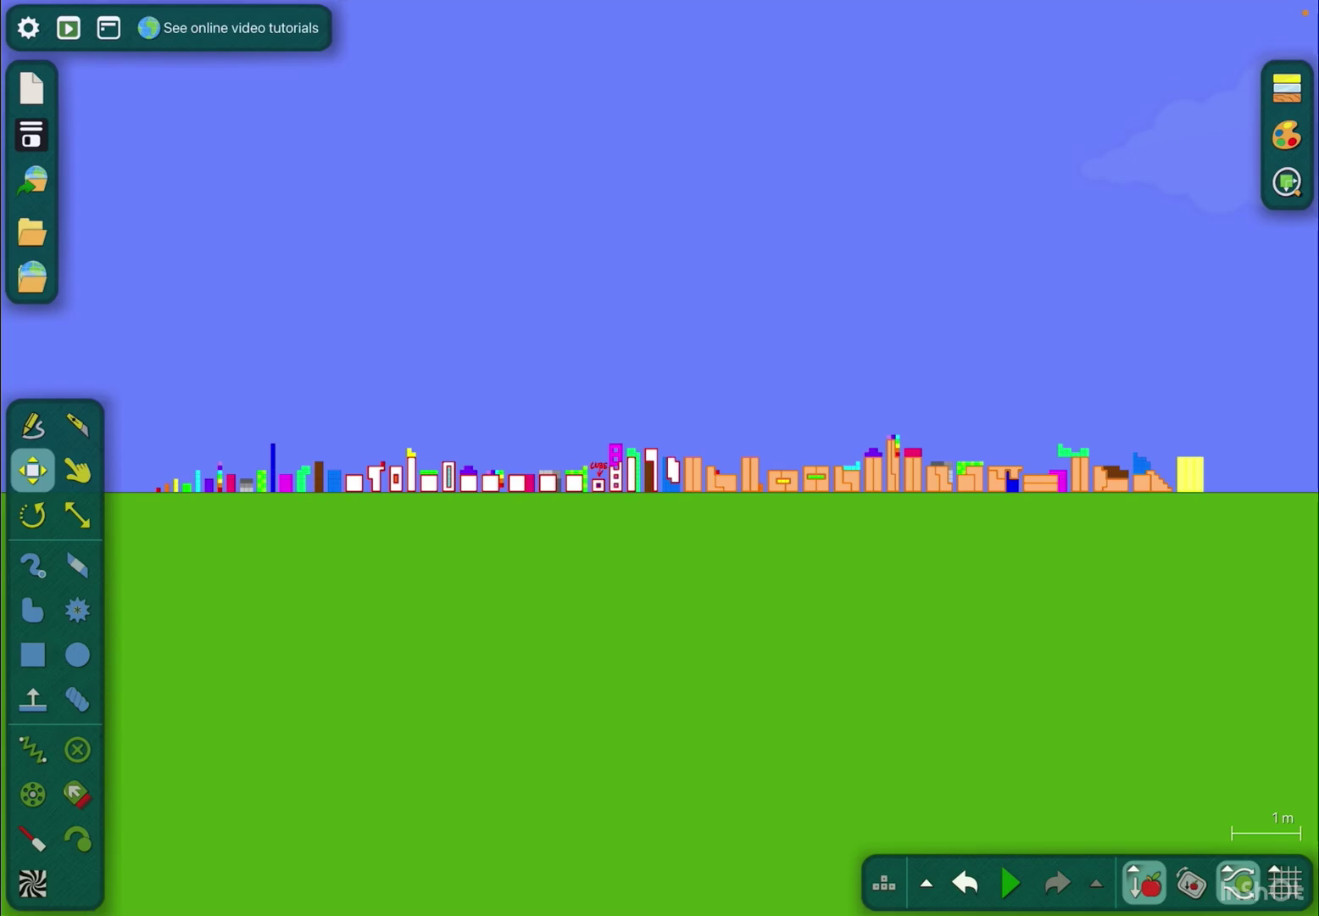
{"action": "scroll", "coordinate": [659, 485], "scroll_direction": "up", "scroll_amount": 5}
{"action": "scroll", "coordinate": [659, 485], "scroll_direction": "up", "scroll_amount": 3}
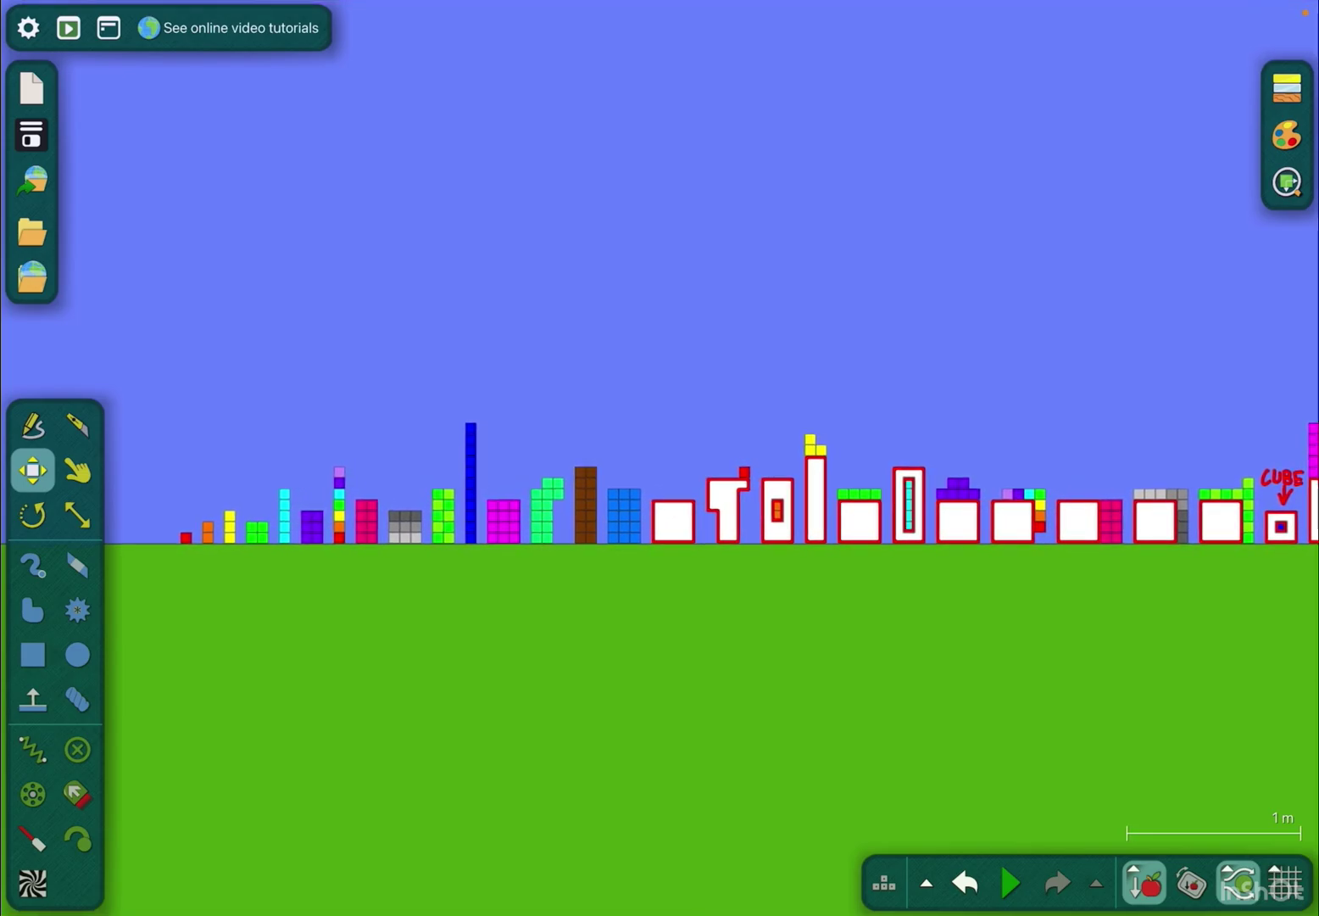
{"action": "scroll", "coordinate": [659, 474], "scroll_direction": "down", "scroll_amount": 2}
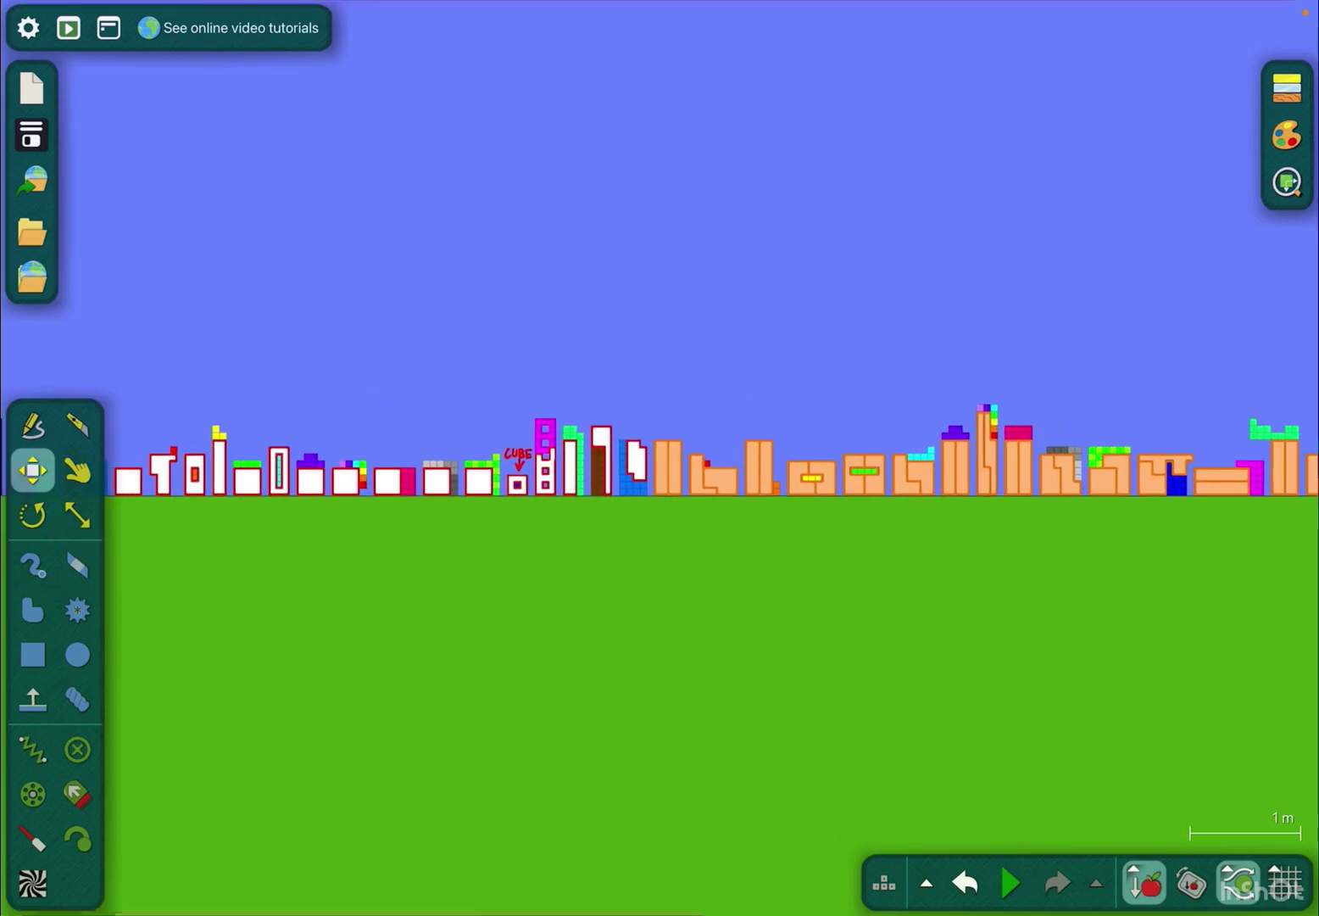
{"action": "scroll", "coordinate": [515, 454], "scroll_direction": "up", "scroll_amount": 3}
{"action": "scroll", "coordinate": [660, 433], "scroll_direction": "up", "scroll_amount": 3}
{"action": "scroll", "coordinate": [823, 387], "scroll_direction": "up", "scroll_amount": 3}
{"action": "scroll", "coordinate": [824, 388], "scroll_direction": "up", "scroll_amount": 3}
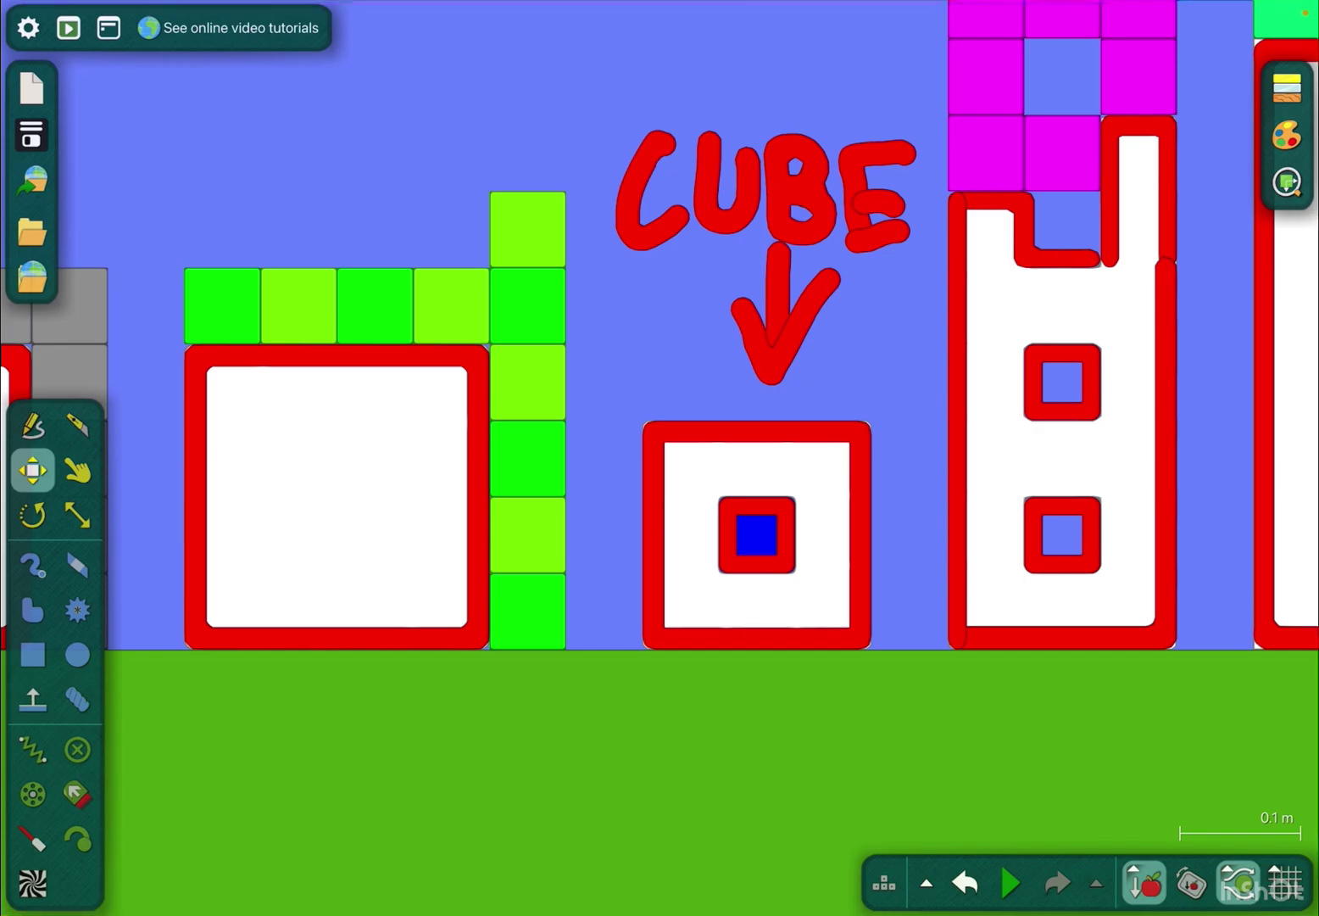
{"action": "scroll", "coordinate": [661, 453], "scroll_direction": "down", "scroll_amount": 3}
{"action": "scroll", "coordinate": [660, 453], "scroll_direction": "down", "scroll_amount": 3}
{"action": "scroll", "coordinate": [661, 413], "scroll_direction": "right", "scroll_amount": 5}
{"action": "scroll", "coordinate": [660, 412], "scroll_direction": "right", "scroll_amount": 5}
{"action": "scroll", "coordinate": [659, 412], "scroll_direction": "up", "scroll_amount": 3}
{"action": "scroll", "coordinate": [660, 412], "scroll_direction": "down", "scroll_amount": 3}
{"action": "scroll", "coordinate": [659, 412], "scroll_direction": "down", "scroll_amount": 3}
{"action": "scroll", "coordinate": [660, 412], "scroll_direction": "down", "scroll_amount": 3}
{"action": "scroll", "coordinate": [659, 413], "scroll_direction": "down", "scroll_amount": 3}
{"action": "scroll", "coordinate": [660, 412], "scroll_direction": "down", "scroll_amount": 1}
- Start the simulation and pull the green tower so it tilts left
{"action": "left_click", "coordinate": [1010, 882]}
{"action": "scroll", "coordinate": [660, 412], "scroll_direction": "up", "scroll_amount": 3}
{"action": "scroll", "coordinate": [659, 412], "scroll_direction": "up", "scroll_amount": 3}
{"action": "key", "text": "d"}
{"action": "scroll", "coordinate": [659, 412], "scroll_direction": "up", "scroll_amount": 2}
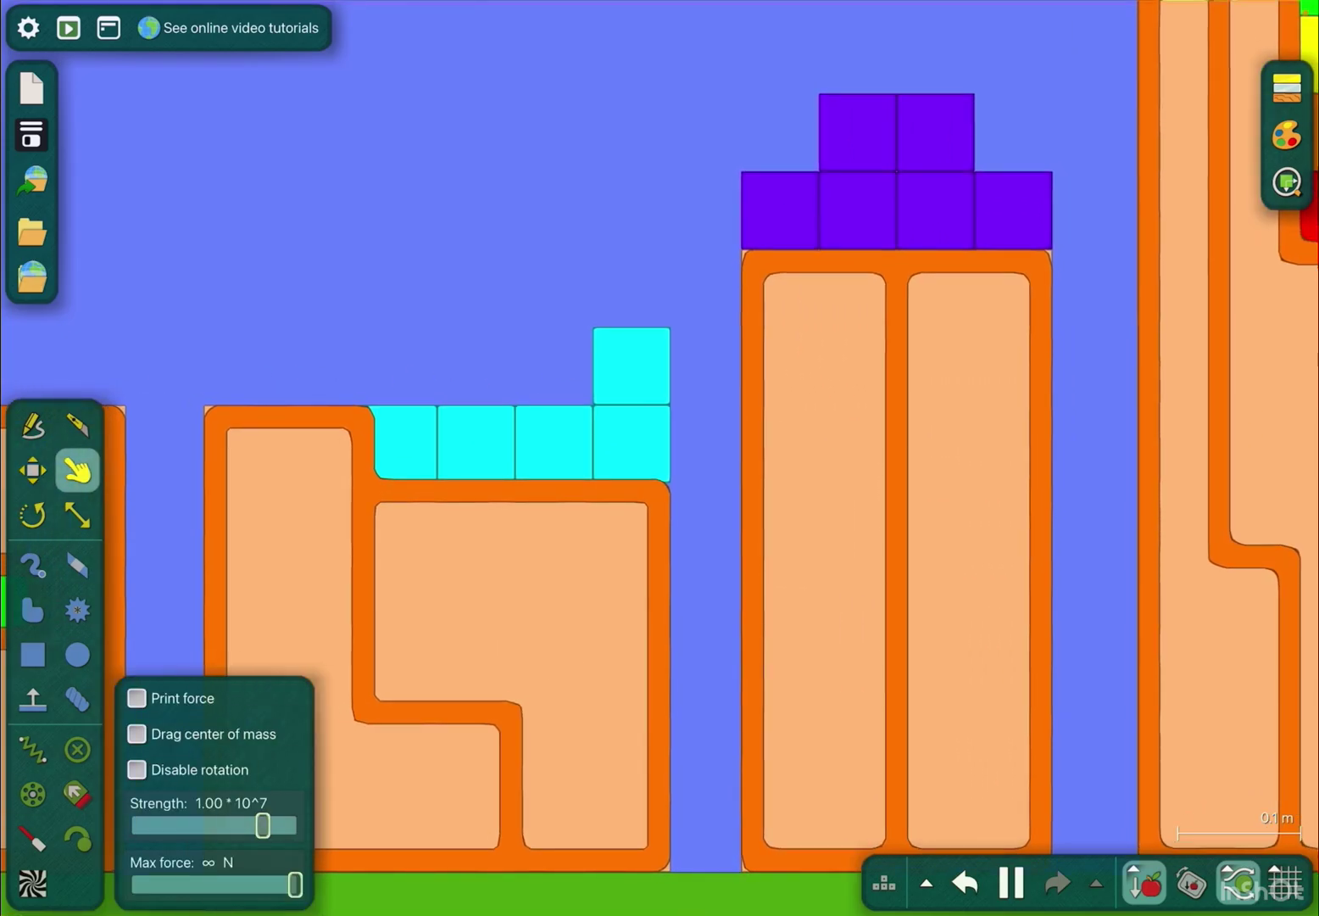
{"action": "scroll", "coordinate": [660, 412], "scroll_direction": "down", "scroll_amount": 3}
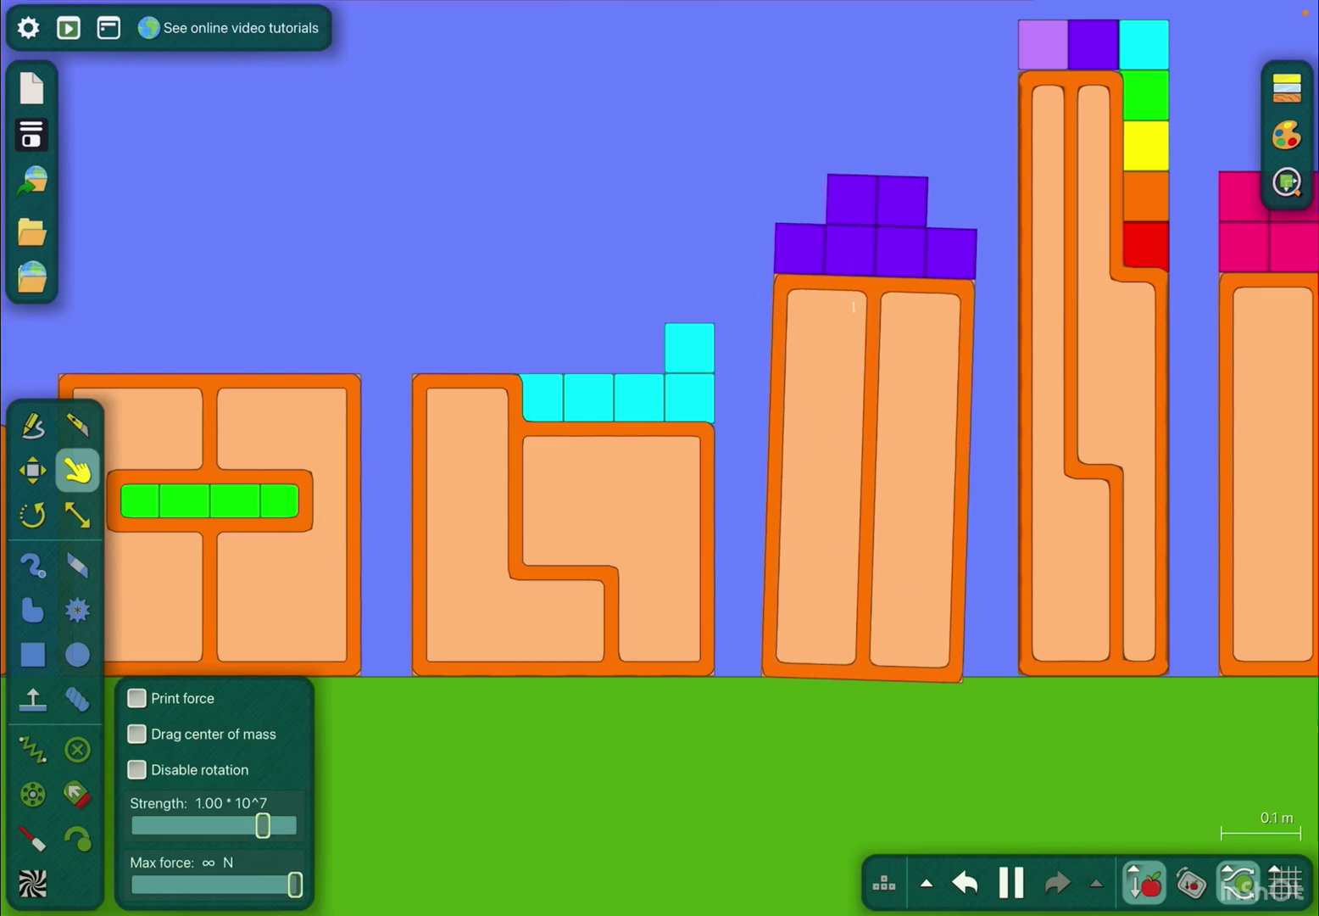
{"action": "scroll", "coordinate": [713, 413], "scroll_direction": "up", "scroll_amount": 1}
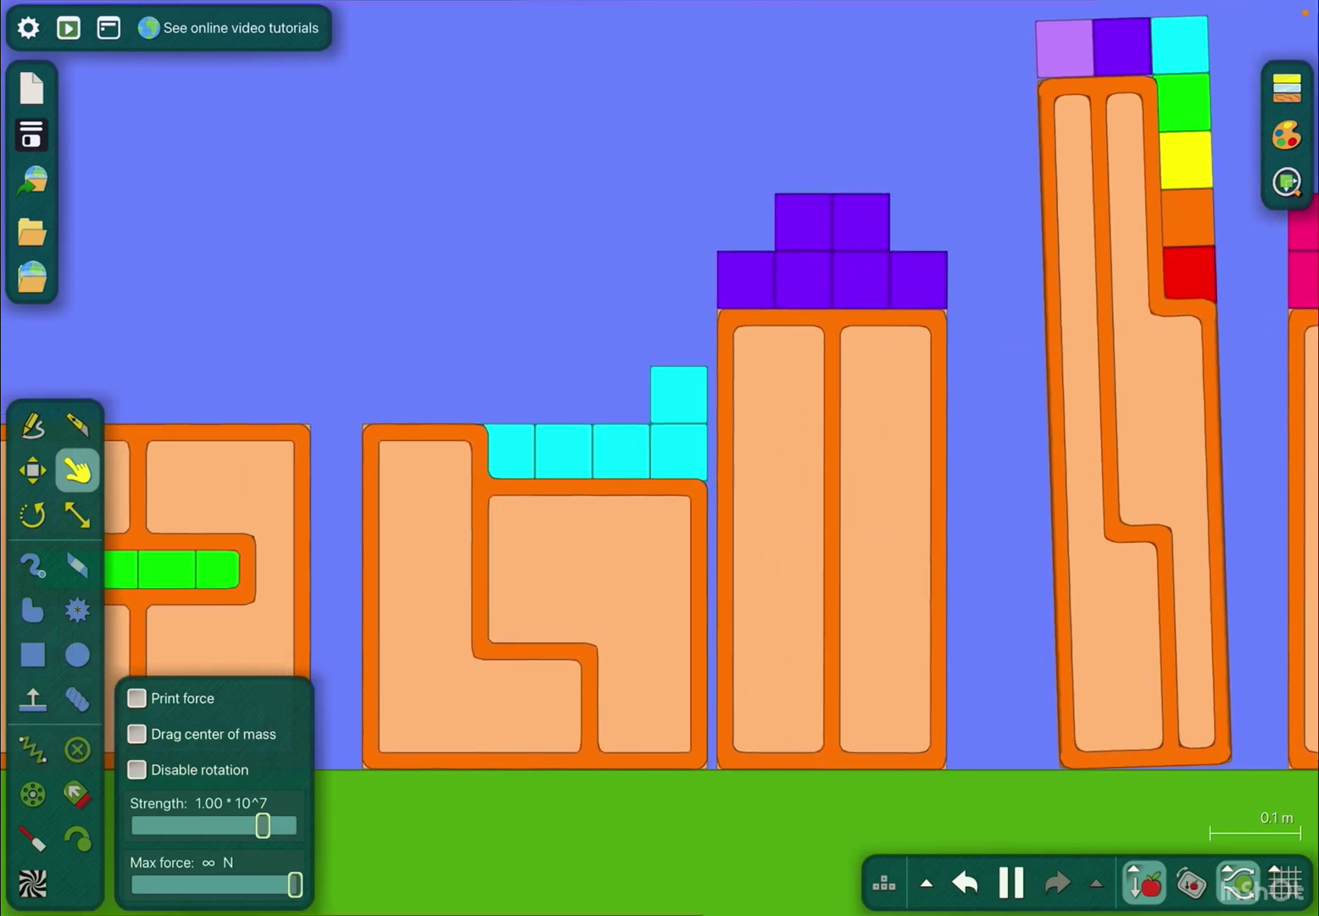
{"action": "scroll", "coordinate": [660, 412], "scroll_direction": "up", "scroll_amount": 1}
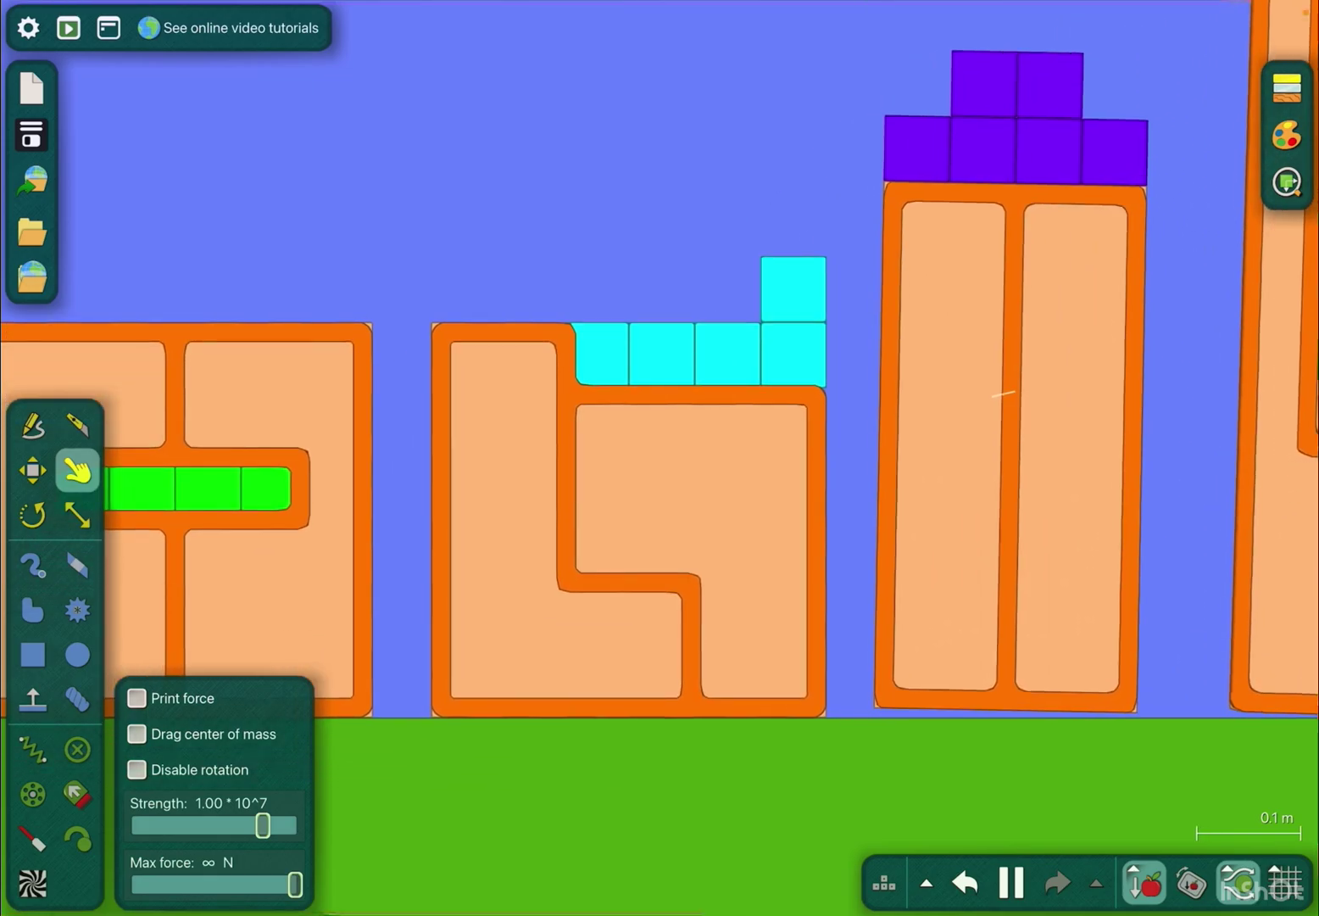
{"action": "scroll", "coordinate": [660, 412], "scroll_direction": "down", "scroll_amount": 5}
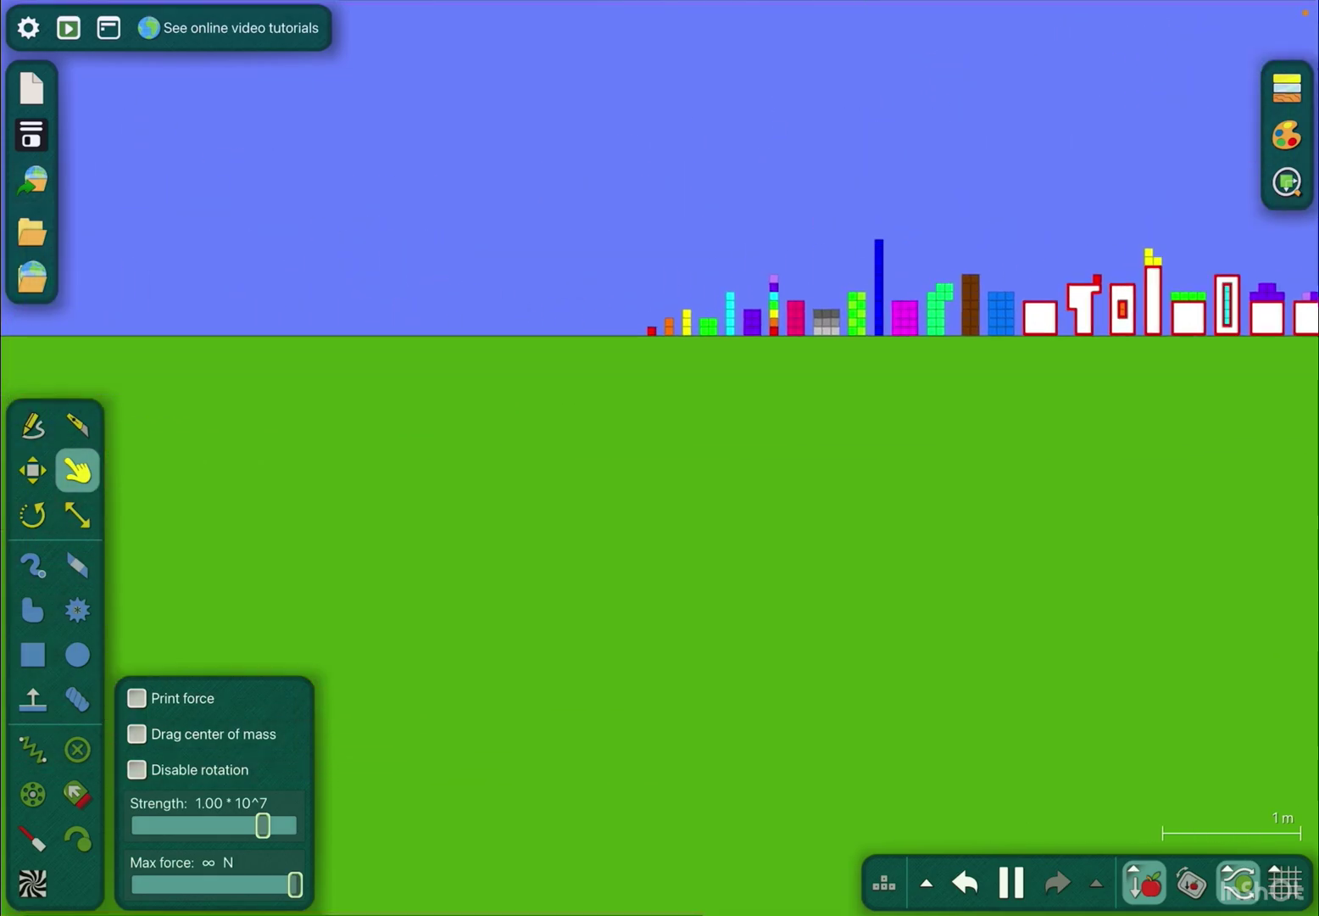
{"action": "scroll", "coordinate": [986, 340], "scroll_direction": "up", "scroll_amount": 5}
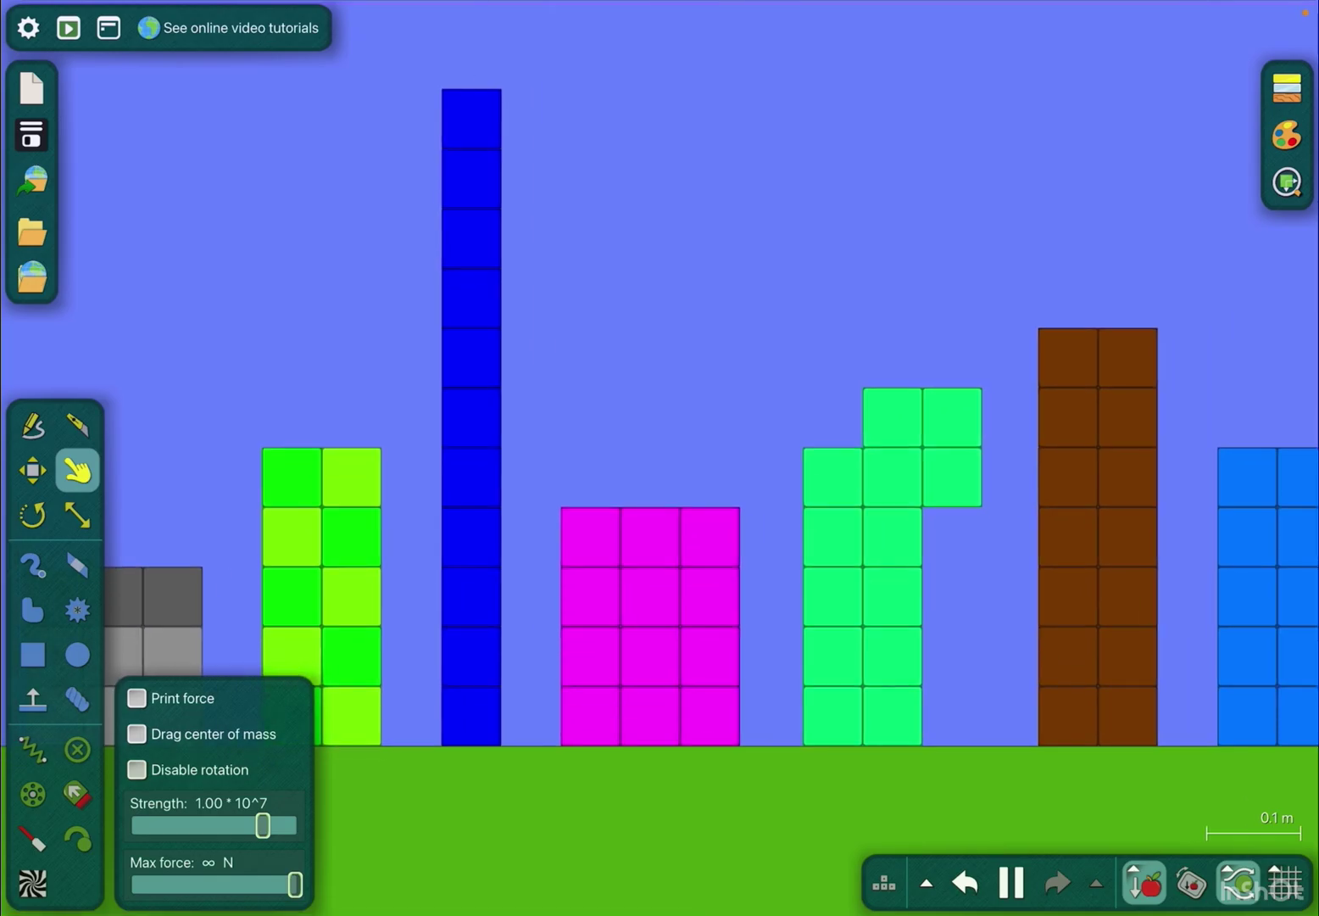
{"action": "scroll", "coordinate": [659, 457], "scroll_direction": "up", "scroll_amount": 2}
{"action": "scroll", "coordinate": [659, 458], "scroll_direction": "up", "scroll_amount": 2}
{"action": "scroll", "coordinate": [660, 458], "scroll_direction": "up", "scroll_amount": 1}
{"action": "scroll", "coordinate": [727, 457], "scroll_direction": "down", "scroll_amount": 3}
{"action": "scroll", "coordinate": [728, 458], "scroll_direction": "up", "scroll_amount": 1}
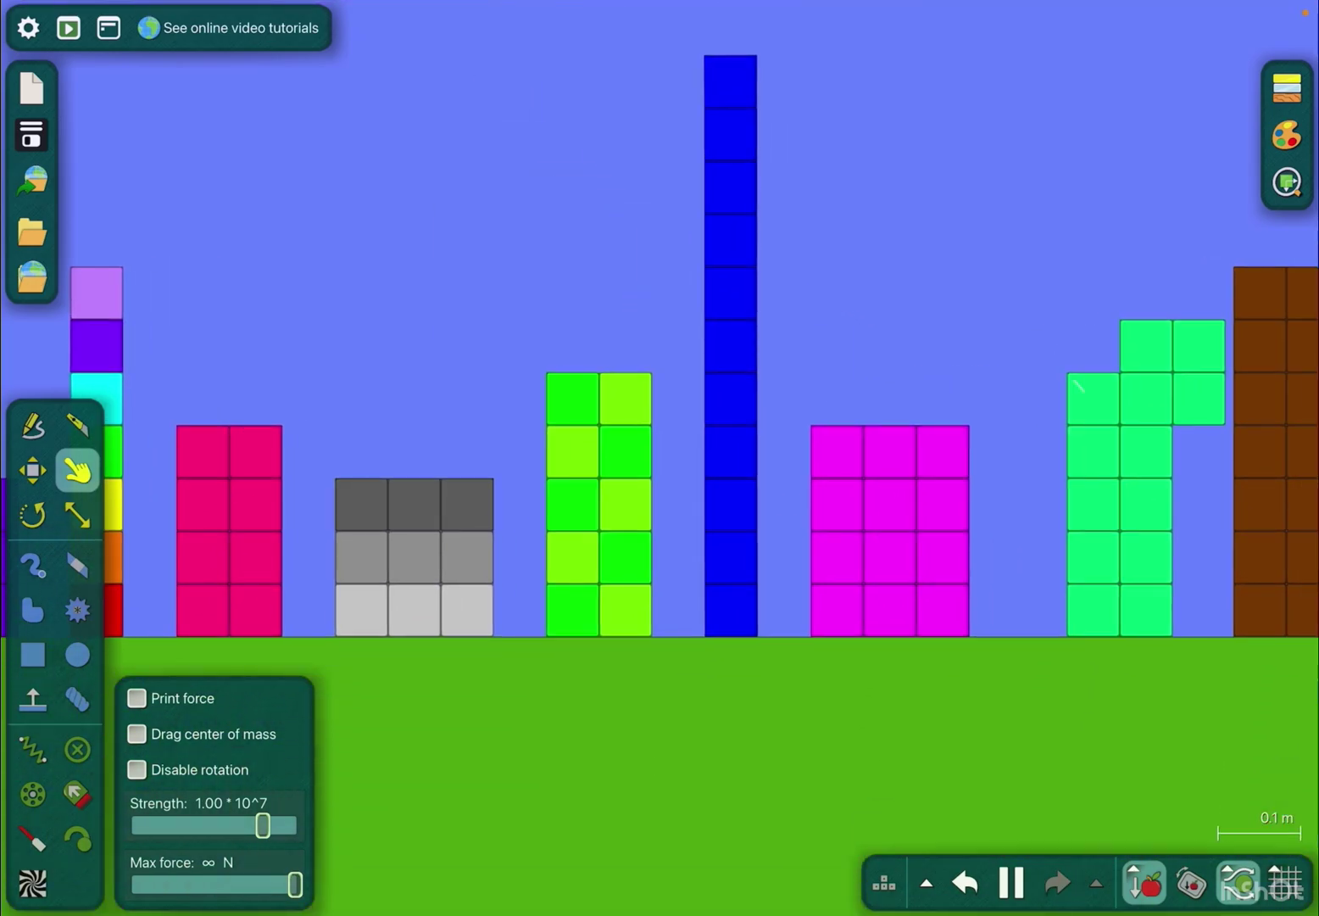
{"action": "mouse_move", "coordinate": [1077, 383]}
{"action": "left_mouse_down"}
{"action": "mouse_move", "coordinate": [1059, 389]}
{"action": "mouse_move", "coordinate": [1144, 413]}
{"action": "mouse_move", "coordinate": [989, 360]}
{"action": "left_mouse_up"}
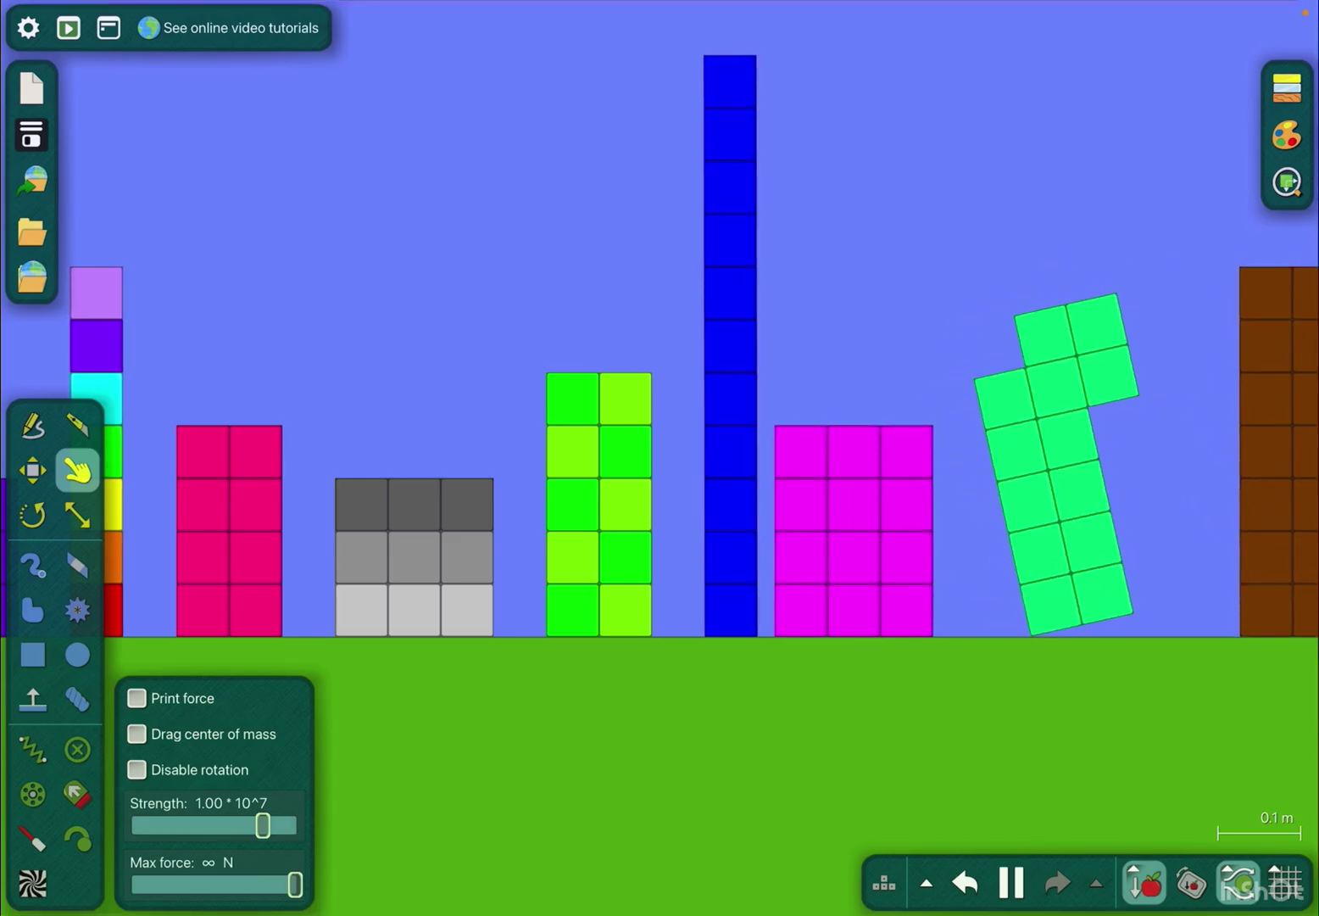
{"action": "scroll", "coordinate": [660, 412], "scroll_direction": "up", "scroll_amount": 3}
{"action": "scroll", "coordinate": [660, 412], "scroll_direction": "down", "scroll_amount": 6}
- Rotate the red-outlined white square, then return to the Drag tool
{"action": "key", "text": "m"}
{"action": "key", "text": "g"}
{"action": "scroll", "coordinate": [660, 413], "scroll_direction": "up", "scroll_amount": 5}
{"action": "key", "text": "r"}
{"action": "left_click_drag", "start_coordinate": [580, 395], "coordinate": [494, 308]}
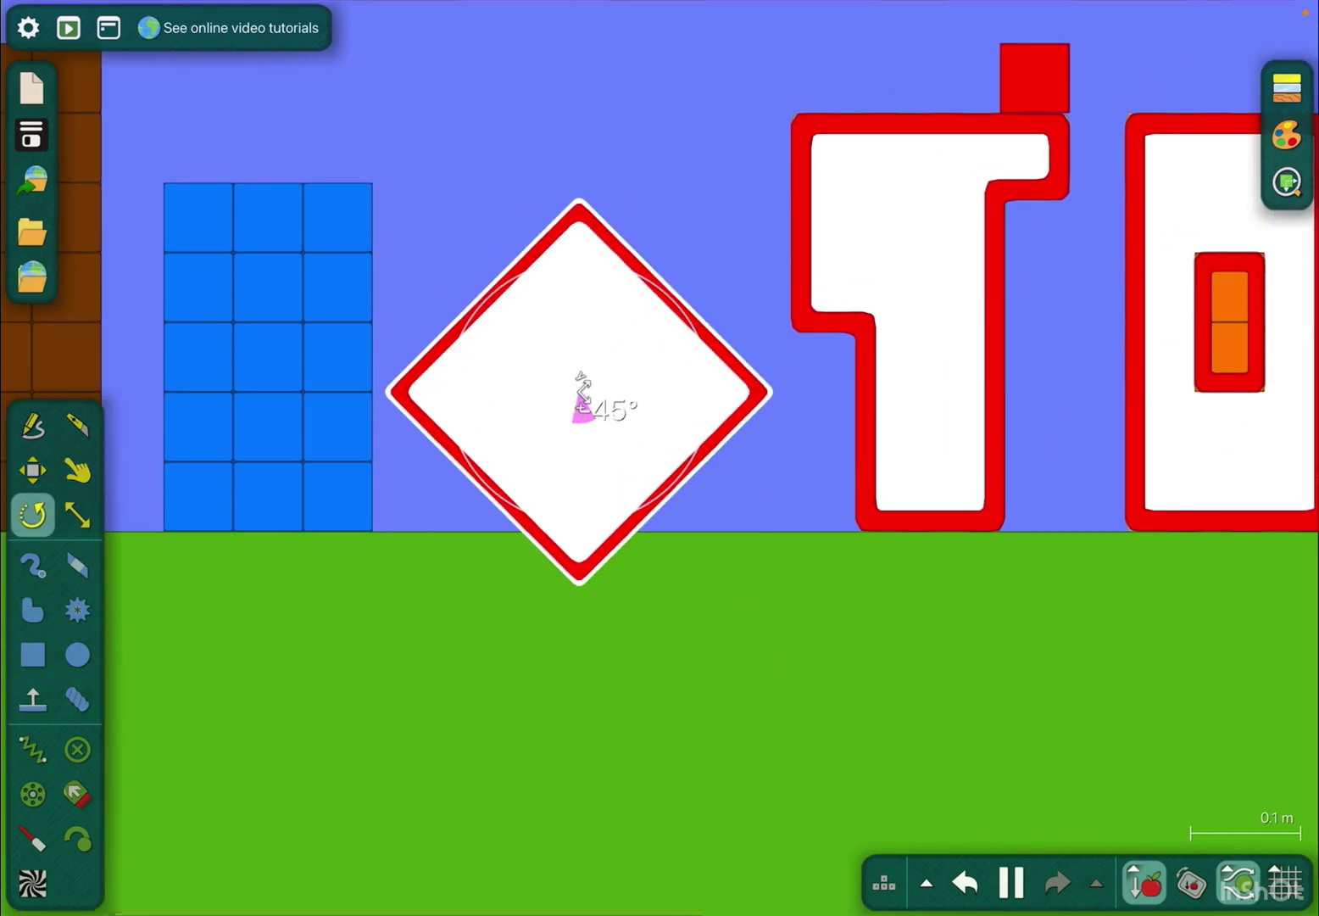
{"action": "key", "text": "s"}
{"action": "key", "text": "g"}
{"action": "scroll", "coordinate": [480, 391], "scroll_direction": "up", "scroll_amount": 5}
{"action": "scroll", "coordinate": [659, 413], "scroll_direction": "down", "scroll_amount": 6}
{"action": "scroll", "coordinate": [660, 412], "scroll_direction": "right", "scroll_amount": 5}
{"action": "scroll", "coordinate": [660, 413], "scroll_direction": "up", "scroll_amount": 2}
{"action": "scroll", "coordinate": [660, 412], "scroll_direction": "up", "scroll_amount": 2}
{"action": "scroll", "coordinate": [659, 413], "scroll_direction": "up", "scroll_amount": 2}
{"action": "scroll", "coordinate": [660, 412], "scroll_direction": "down", "scroll_amount": 5}
{"action": "scroll", "coordinate": [661, 412], "scroll_direction": "left", "scroll_amount": 5}
{"action": "scroll", "coordinate": [660, 412], "scroll_direction": "up", "scroll_amount": 4}
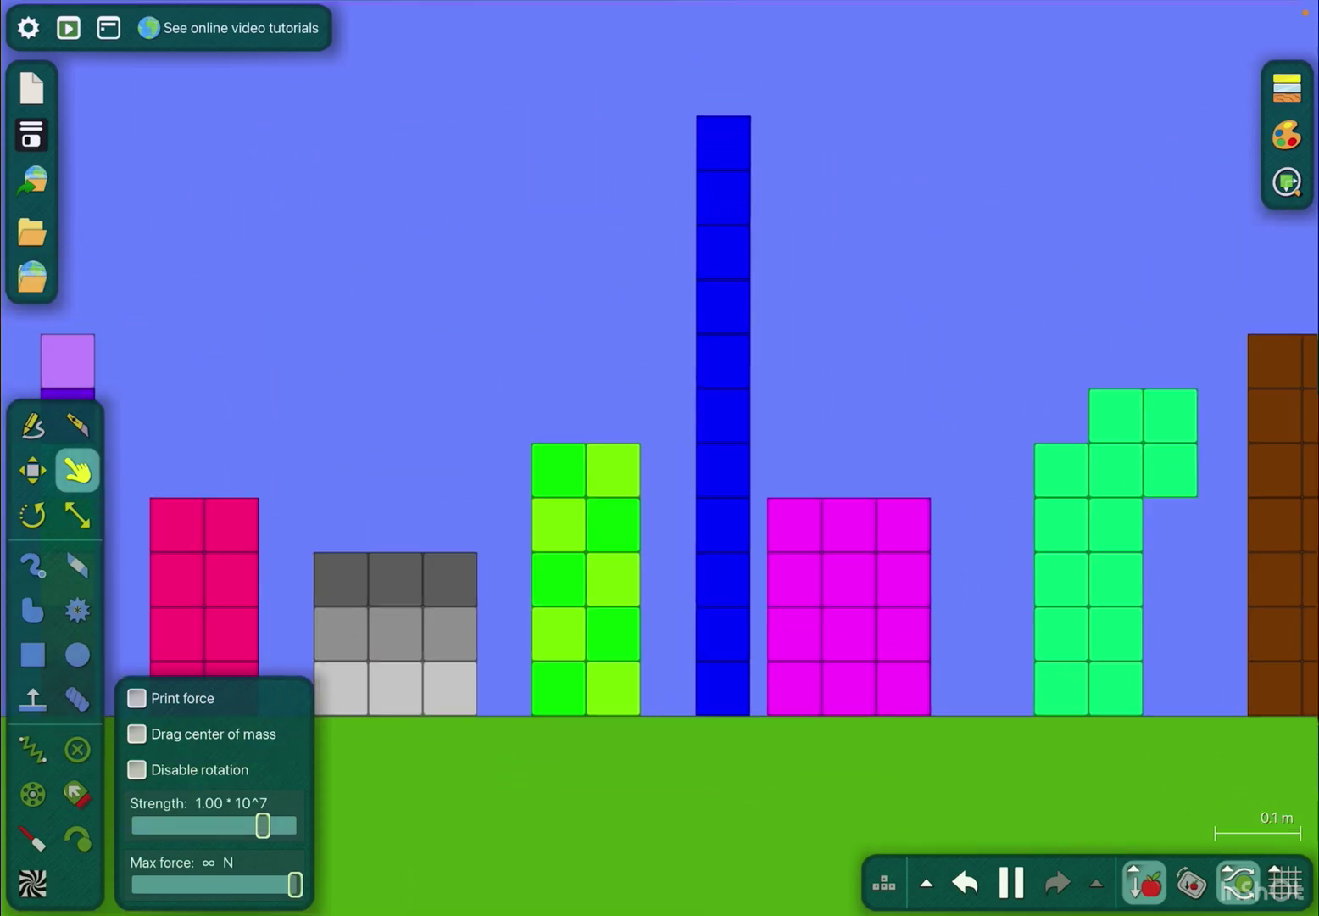
{"action": "scroll", "coordinate": [659, 412], "scroll_direction": "down", "scroll_amount": 1}
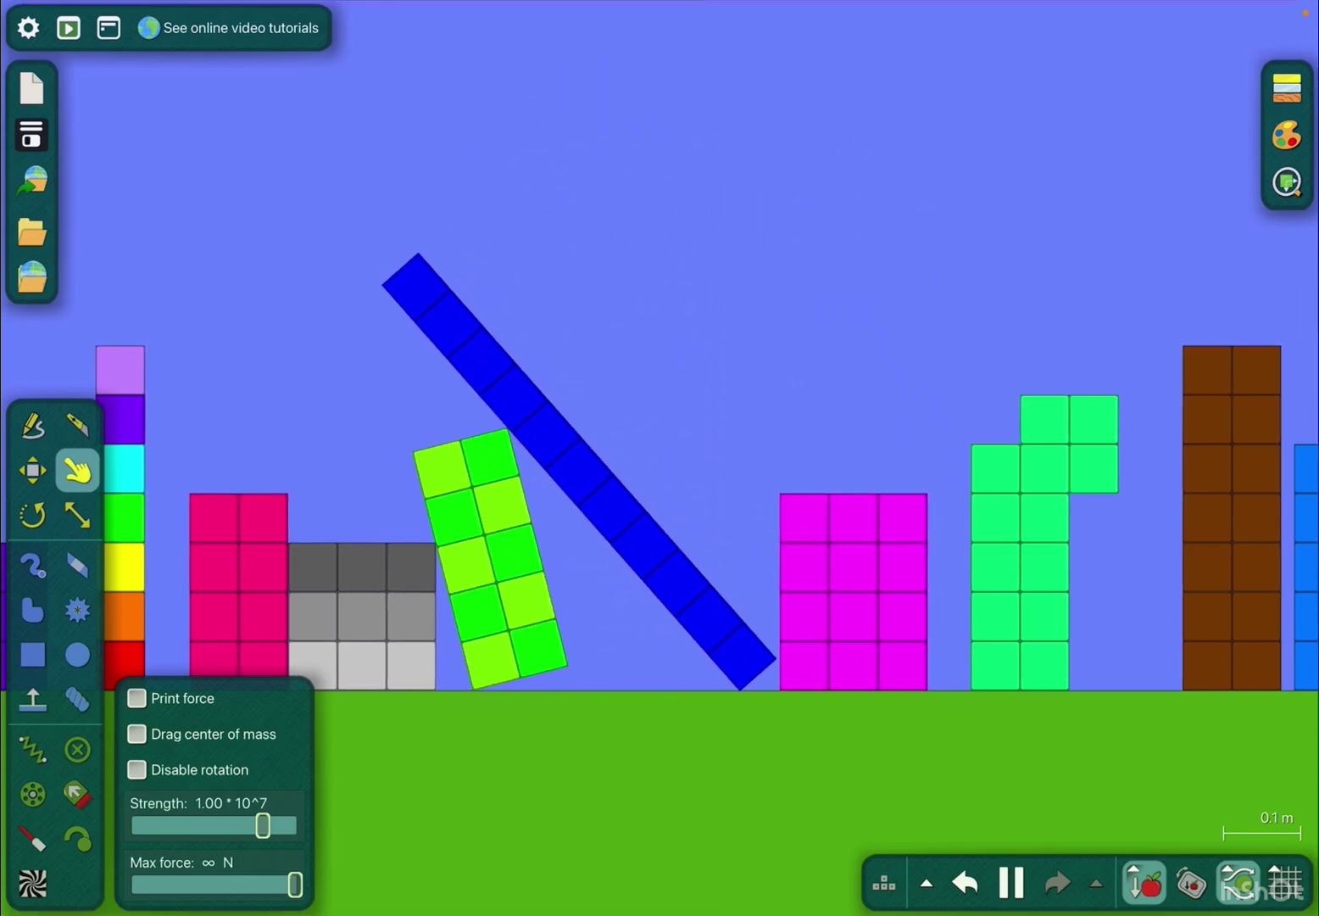
- Tip the blue column and green block sideways, then stand them back upright
{"action": "left_click_drag", "start_coordinate": [691, 235], "coordinate": [768, 233]}
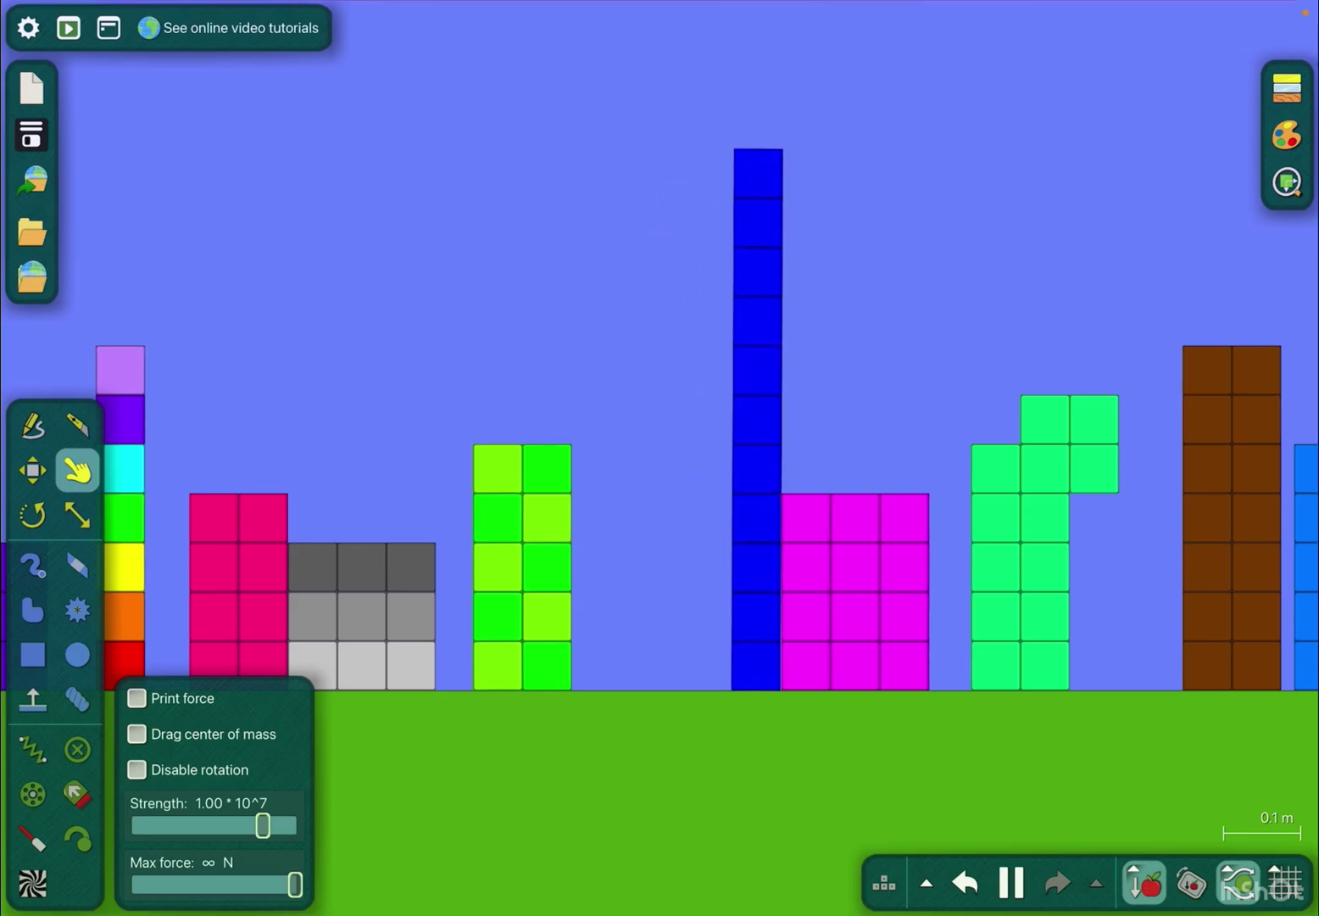
{"action": "scroll", "coordinate": [763, 412], "scroll_direction": "up", "scroll_amount": 5}
{"action": "scroll", "coordinate": [860, 464], "scroll_direction": "down", "scroll_amount": 2}
{"action": "scroll", "coordinate": [861, 464], "scroll_direction": "down", "scroll_amount": 3}
{"action": "left_click_drag", "start_coordinate": [648, 588], "coordinate": [722, 589]}
{"action": "left_click_drag", "start_coordinate": [898, 707], "coordinate": [847, 700]}
{"action": "left_click_drag", "start_coordinate": [701, 206], "coordinate": [837, 154]}
{"action": "left_click_drag", "start_coordinate": [711, 206], "coordinate": [788, 235]}
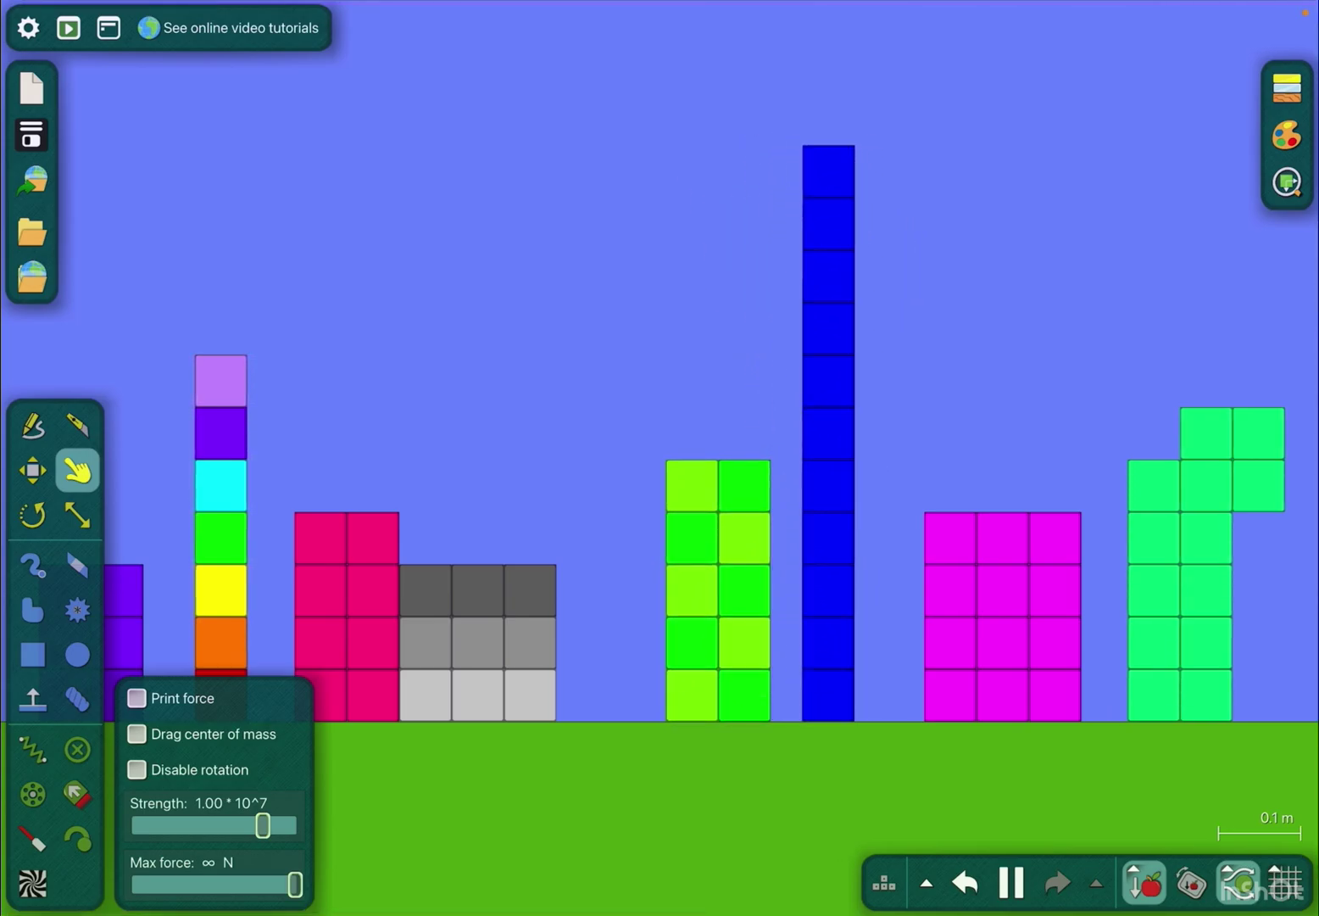
{"action": "left_click_drag", "start_coordinate": [724, 706], "coordinate": [691, 705]}
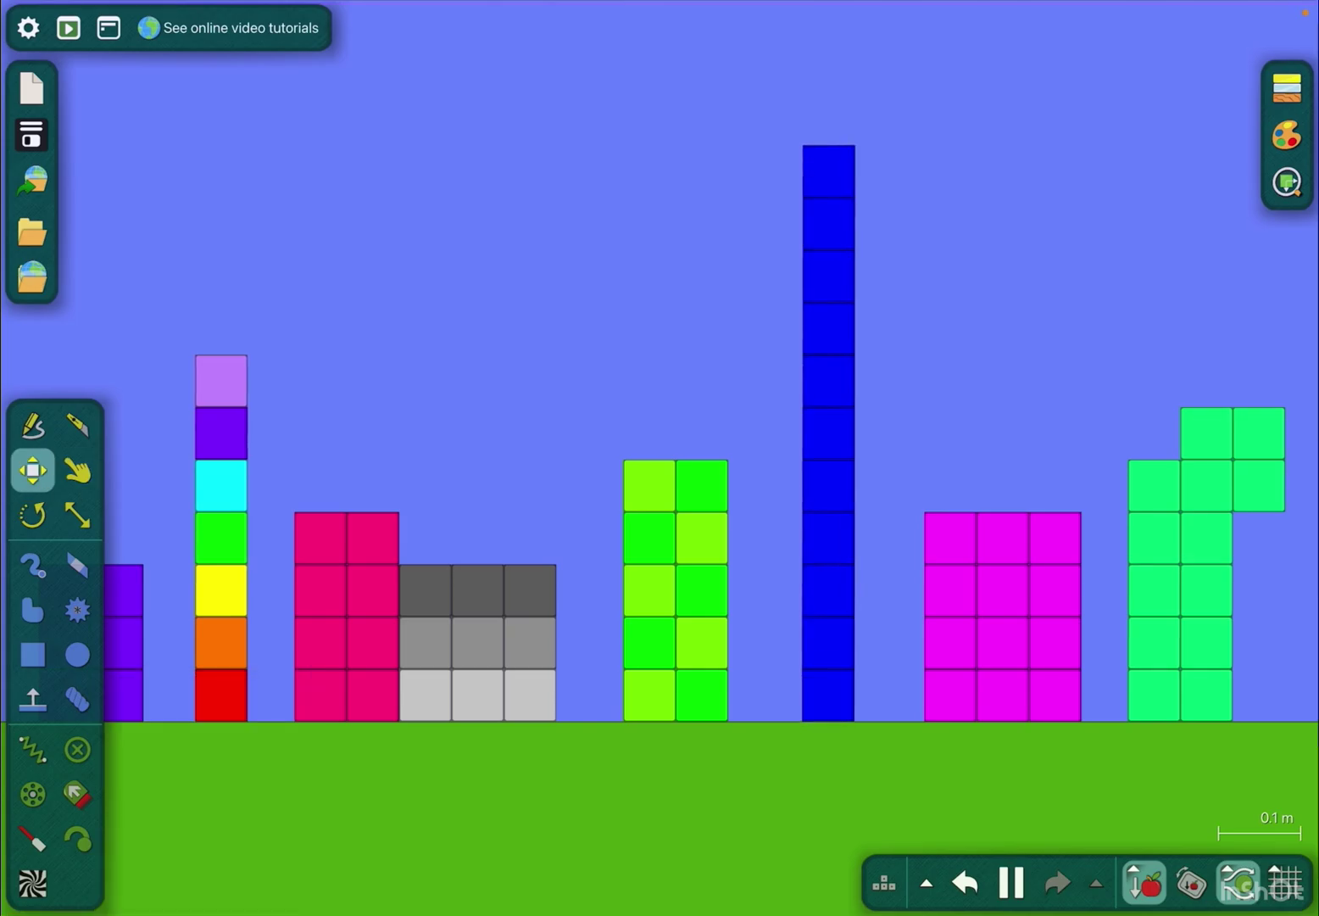
{"action": "scroll", "coordinate": [928, 412], "scroll_direction": "up", "scroll_amount": 3}
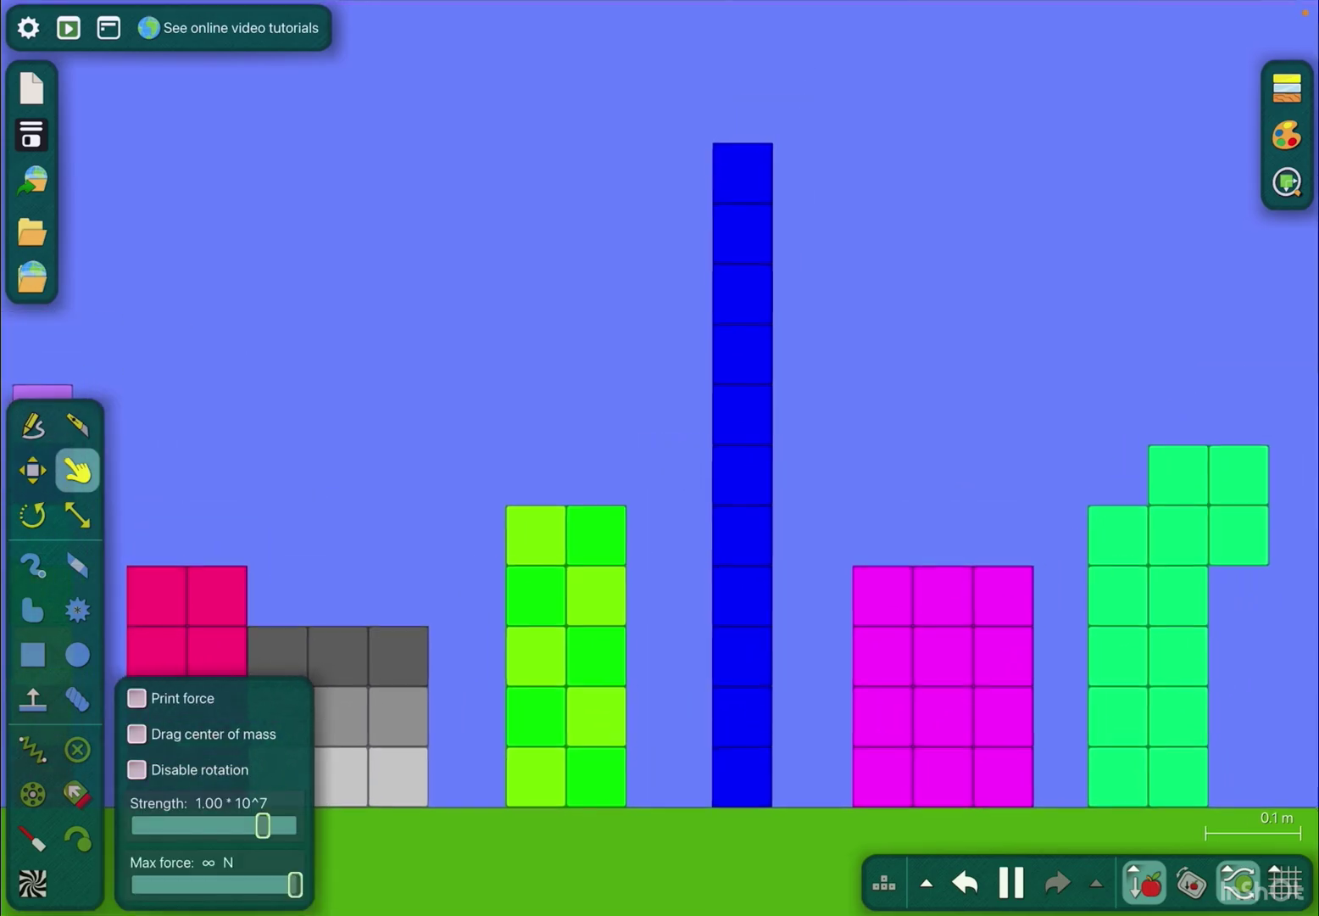
{"action": "scroll", "coordinate": [737, 515], "scroll_direction": "up", "scroll_amount": 2}
{"action": "scroll", "coordinate": [737, 515], "scroll_direction": "up", "scroll_amount": 2}
{"action": "scroll", "coordinate": [739, 515], "scroll_direction": "down", "scroll_amount": 2}
{"action": "scroll", "coordinate": [751, 515], "scroll_direction": "down", "scroll_amount": 3}
{"action": "scroll", "coordinate": [841, 465], "scroll_direction": "up", "scroll_amount": 1}
- Tilt the green column by about 15 degrees with the Rotate tool
{"action": "left_click", "coordinate": [78, 425]}
{"action": "scroll", "coordinate": [660, 412], "scroll_direction": "up", "scroll_amount": 2}
{"action": "left_click", "coordinate": [33, 472]}
{"action": "left_click", "coordinate": [31, 515]}
{"action": "mouse_move", "coordinate": [701, 462]}
{"action": "left_mouse_down"}
{"action": "mouse_move", "coordinate": [700, 442]}
{"action": "mouse_move", "coordinate": [700, 461]}
{"action": "left_mouse_up"}
{"action": "left_click", "coordinate": [78, 471]}
{"action": "scroll", "coordinate": [660, 412], "scroll_direction": "down", "scroll_amount": 2}
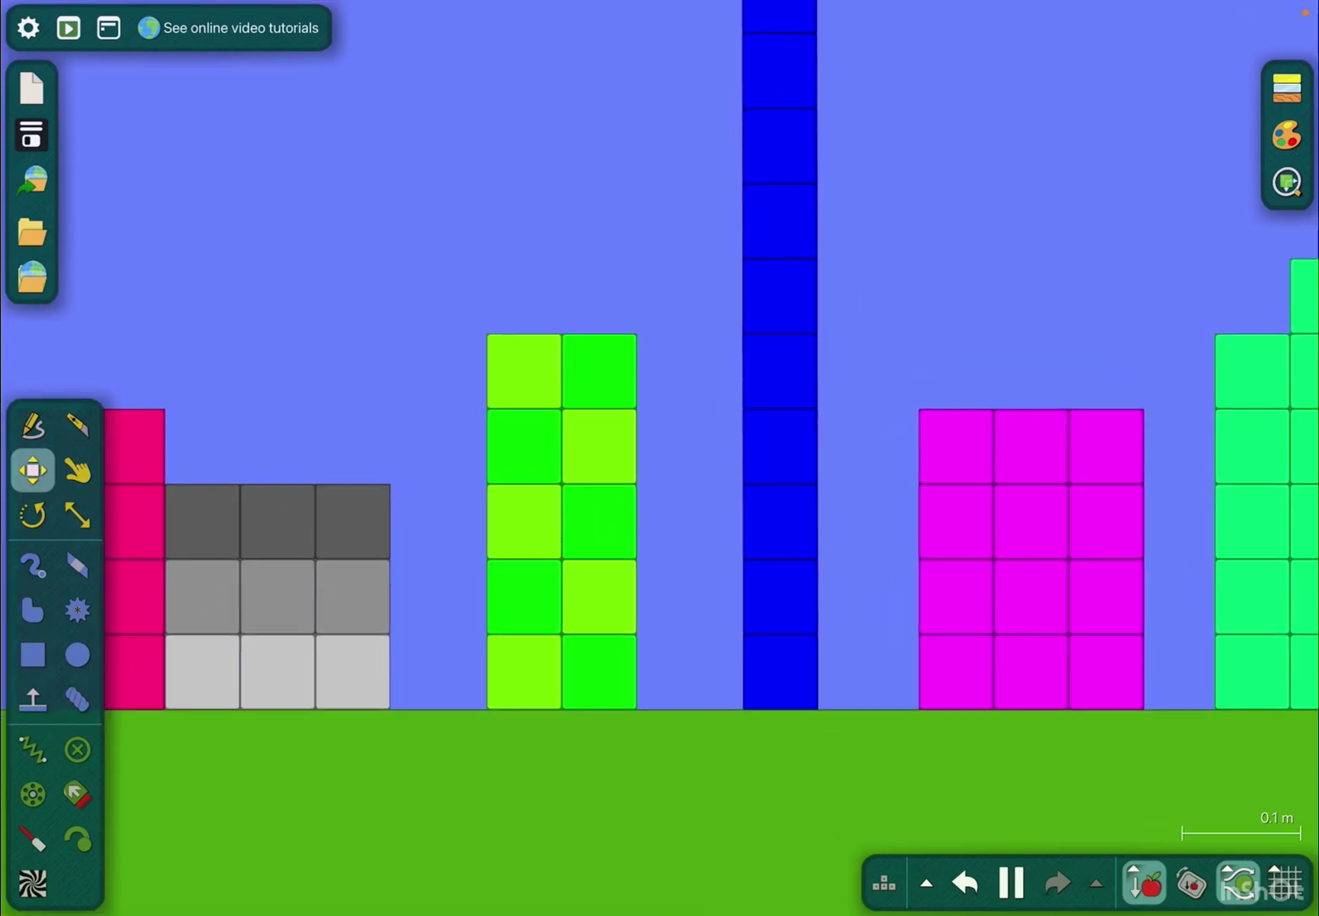
- Straighten the green column, fling the green block into the air, and pause
{"action": "left_click_drag", "start_coordinate": [660, 412], "coordinate": [691, 402]}
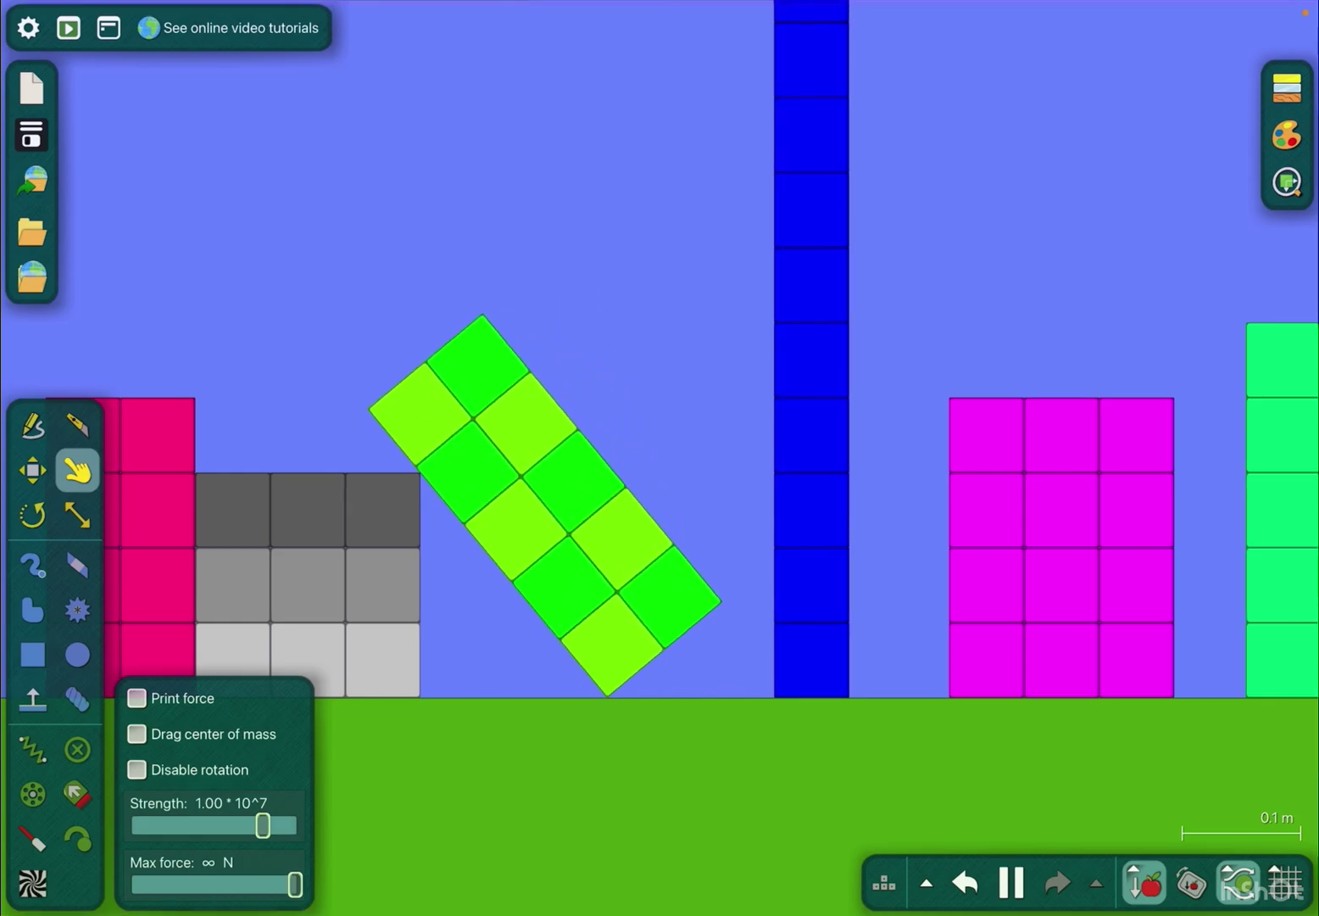
{"action": "scroll", "coordinate": [659, 412], "scroll_direction": "down", "scroll_amount": 2}
{"action": "mouse_move", "coordinate": [619, 371]}
{"action": "left_mouse_down"}
{"action": "mouse_move", "coordinate": [685, 341]}
{"action": "mouse_move", "coordinate": [675, 363]}
{"action": "left_mouse_up"}
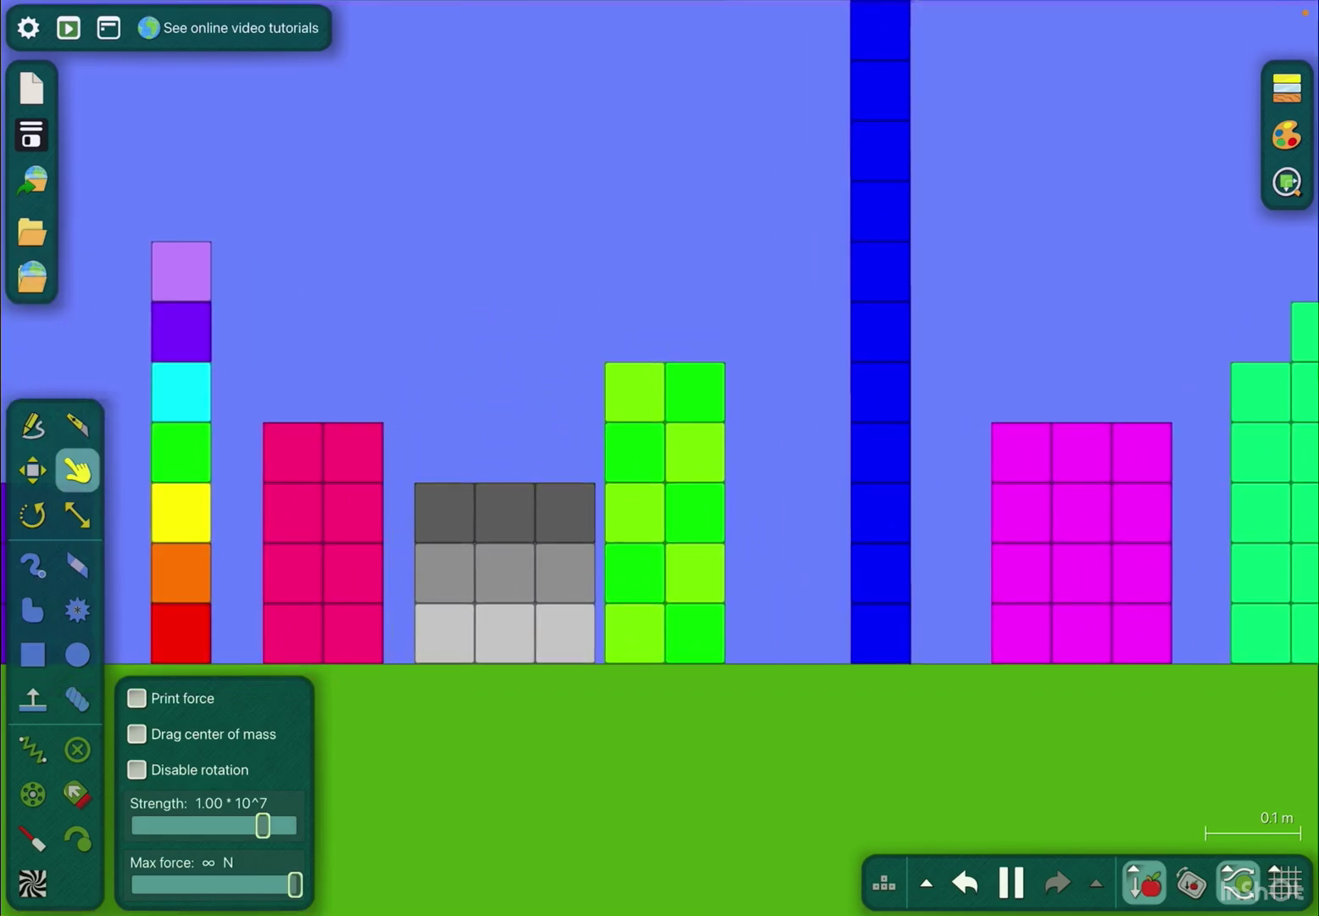
{"action": "left_click_drag", "start_coordinate": [726, 621], "coordinate": [752, 622]}
{"action": "scroll", "coordinate": [660, 412], "scroll_direction": "down", "scroll_amount": 3}
{"action": "scroll", "coordinate": [660, 412], "scroll_direction": "right", "scroll_amount": 5}
{"action": "scroll", "coordinate": [710, 412], "scroll_direction": "left", "scroll_amount": 5}
{"action": "scroll", "coordinate": [712, 413], "scroll_direction": "up", "scroll_amount": 2}
{"action": "scroll", "coordinate": [712, 412], "scroll_direction": "up", "scroll_amount": 2}
{"action": "scroll", "coordinate": [868, 412], "scroll_direction": "up", "scroll_amount": 3}
{"action": "scroll", "coordinate": [868, 412], "scroll_direction": "up", "scroll_amount": 2}
{"action": "scroll", "coordinate": [728, 516], "scroll_direction": "down", "scroll_amount": 5}
{"action": "scroll", "coordinate": [659, 413], "scroll_direction": "left", "scroll_amount": 3}
{"action": "scroll", "coordinate": [660, 413], "scroll_direction": "left", "scroll_amount": 3}
{"action": "left_click_drag", "start_coordinate": [866, 412], "coordinate": [561, 94]}
{"action": "scroll", "coordinate": [661, 412], "scroll_direction": "down", "scroll_amount": 1}
{"action": "scroll", "coordinate": [659, 412], "scroll_direction": "down", "scroll_amount": 3}
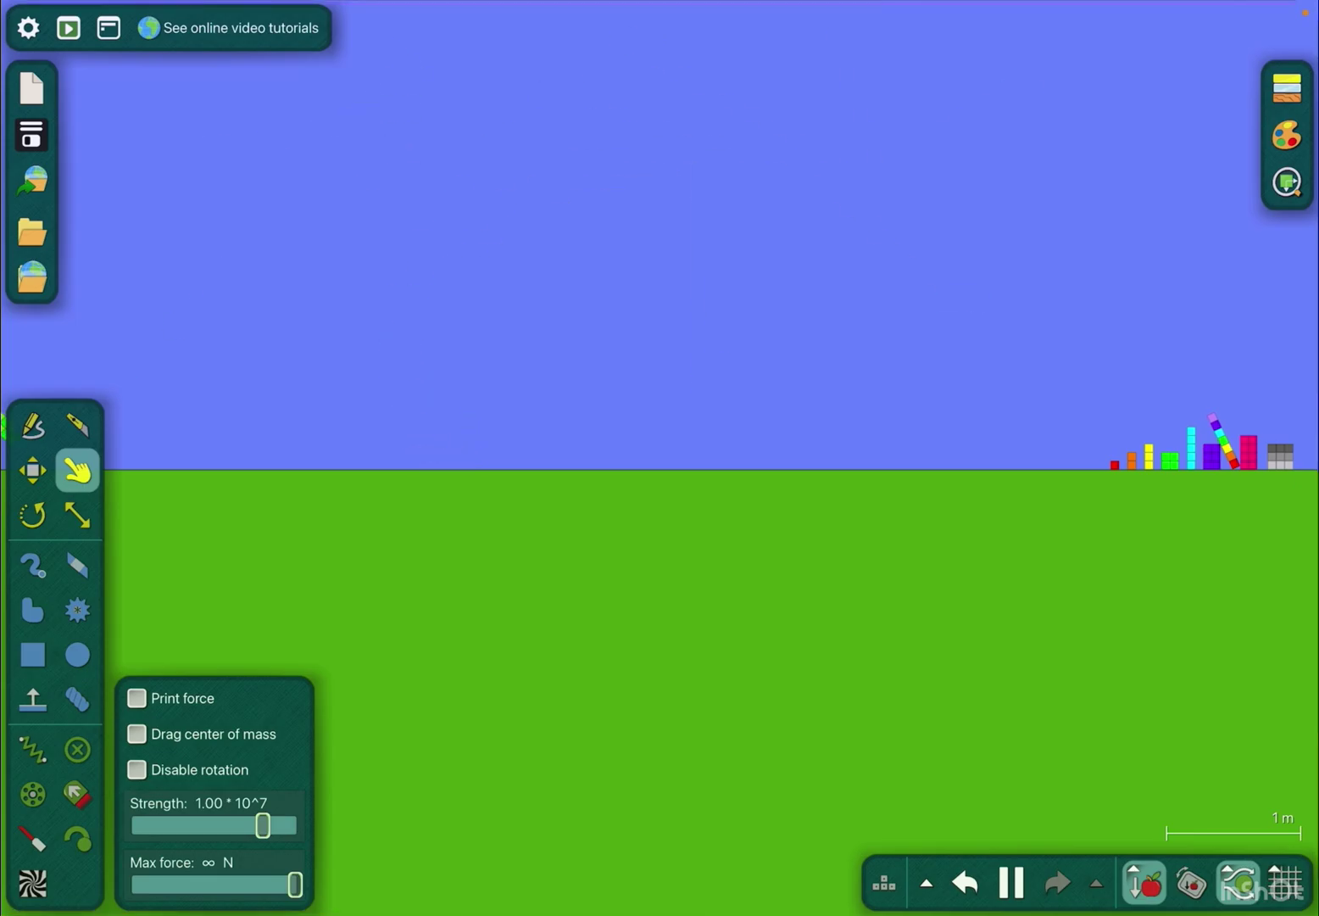
{"action": "scroll", "coordinate": [660, 412], "scroll_direction": "up", "scroll_amount": 2}
{"action": "scroll", "coordinate": [659, 413], "scroll_direction": "right", "scroll_amount": 3}
{"action": "scroll", "coordinate": [660, 413], "scroll_direction": "right", "scroll_amount": 3}
{"action": "scroll", "coordinate": [660, 413], "scroll_direction": "down", "scroll_amount": 1}
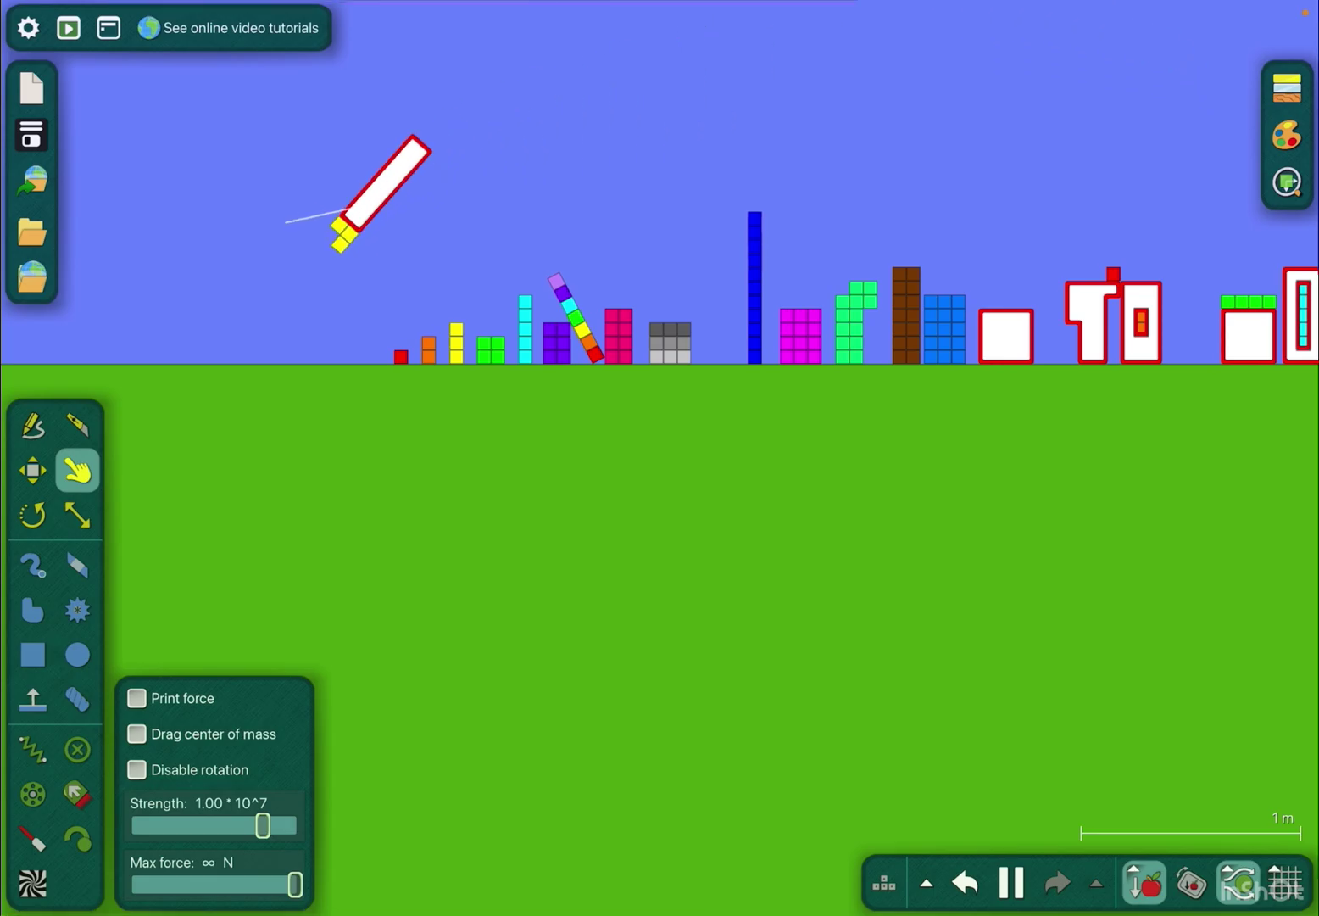
{"action": "scroll", "coordinate": [659, 412], "scroll_direction": "left", "scroll_amount": 5}
{"action": "scroll", "coordinate": [659, 413], "scroll_direction": "up", "scroll_amount": 1}
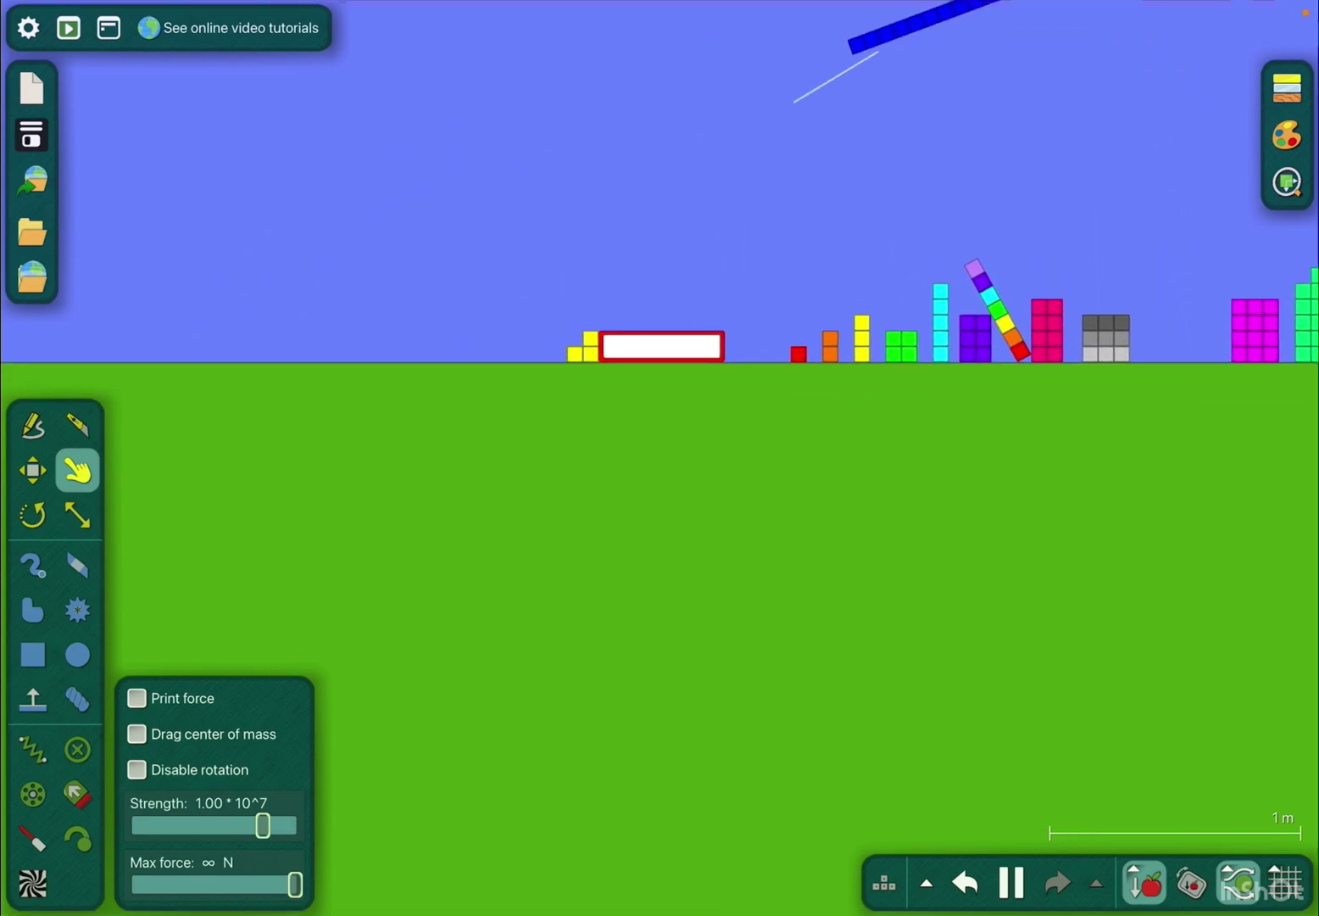
{"action": "scroll", "coordinate": [660, 412], "scroll_direction": "up", "scroll_amount": 1}
{"action": "scroll", "coordinate": [659, 412], "scroll_direction": "up", "scroll_amount": 2}
{"action": "scroll", "coordinate": [660, 412], "scroll_direction": "up", "scroll_amount": 1}
{"action": "key", "text": "space"}
{"action": "scroll", "coordinate": [660, 412], "scroll_direction": "down", "scroll_amount": 1}
{"action": "scroll", "coordinate": [661, 412], "scroll_direction": "left", "scroll_amount": 2}
{"action": "scroll", "coordinate": [660, 412], "scroll_direction": "left", "scroll_amount": 5}
{"action": "key", "text": "b"}
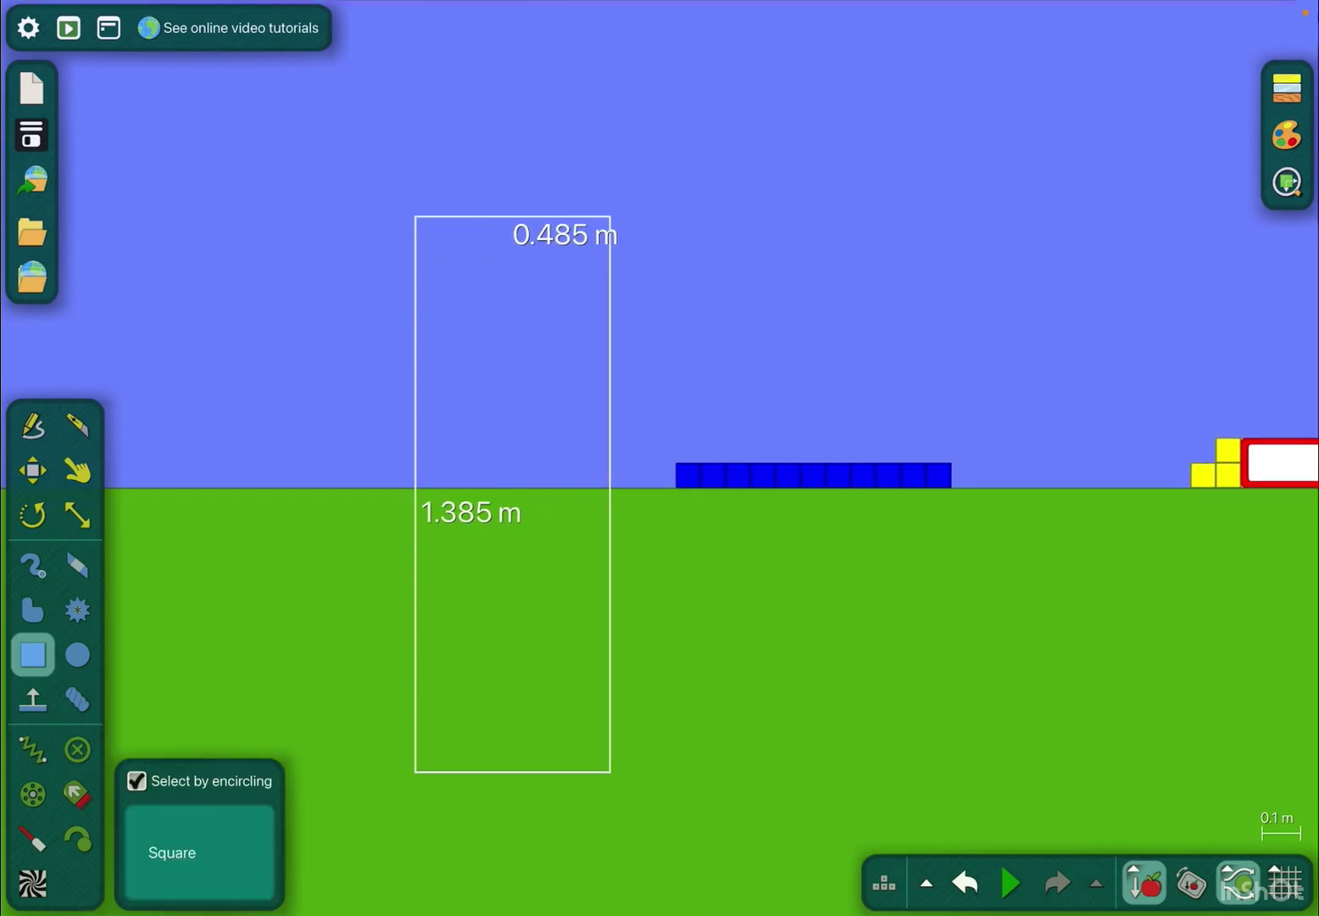
- Draw a tall rectangular box and lift it upward
{"action": "left_click_drag", "start_coordinate": [415, 216], "coordinate": [612, 773]}
{"action": "key", "text": "m"}
{"action": "left_click_drag", "start_coordinate": [513, 620], "coordinate": [526, 346]}
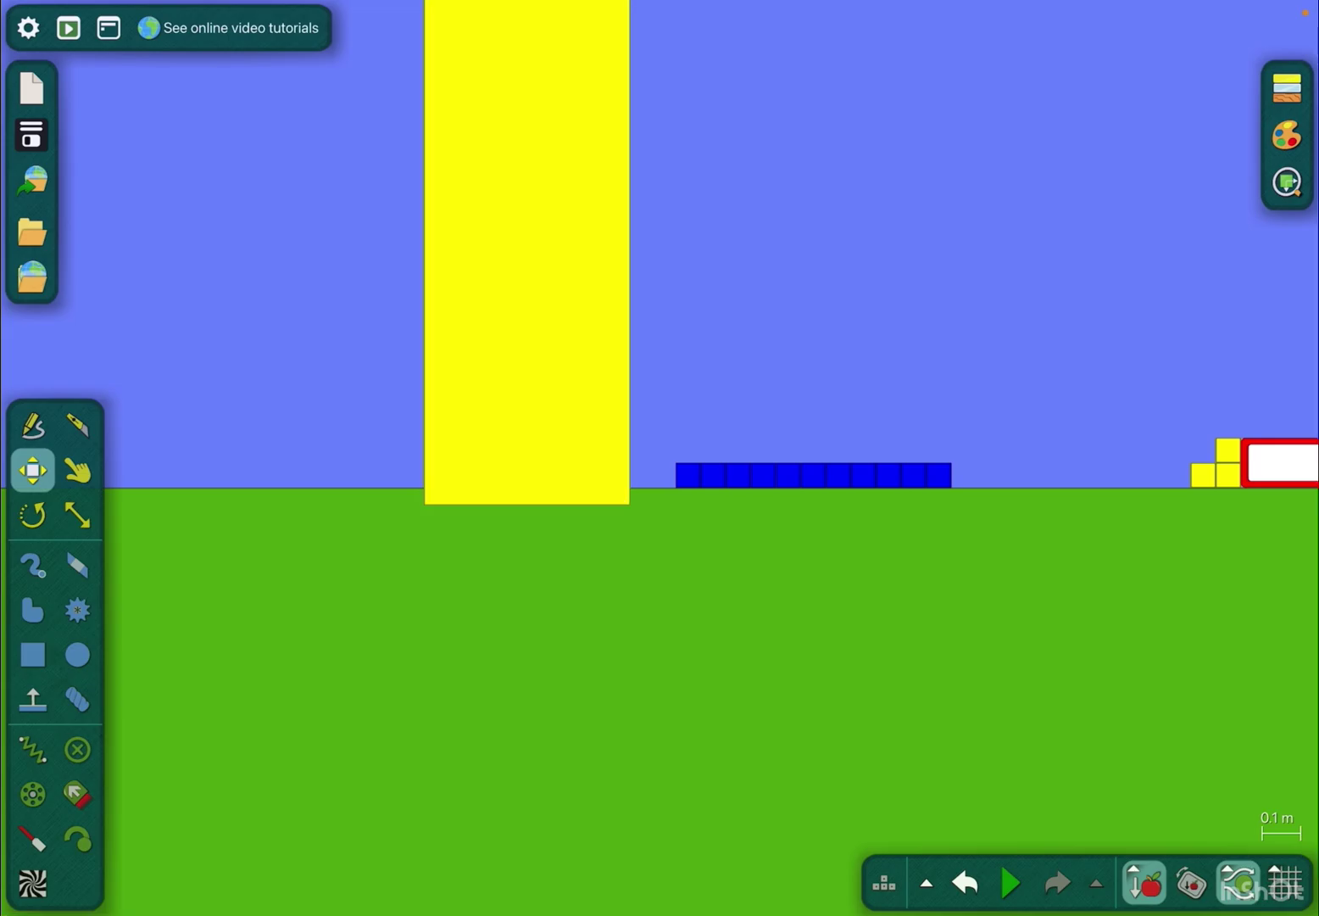
{"action": "left_click", "coordinate": [1286, 136]}
{"action": "left_click", "coordinate": [1226, 92]}
{"action": "scroll", "coordinate": [660, 412], "scroll_direction": "up", "scroll_amount": 2}
- Colour the new box black through its appearance settings
{"action": "left_click", "coordinate": [592, 387]}
{"action": "right_click", "coordinate": [660, 412]}
{"action": "left_click", "coordinate": [735, 638]}
{"action": "left_click_drag", "start_coordinate": [1036, 454], "coordinate": [893, 455]}
{"action": "left_click", "coordinate": [78, 424]}
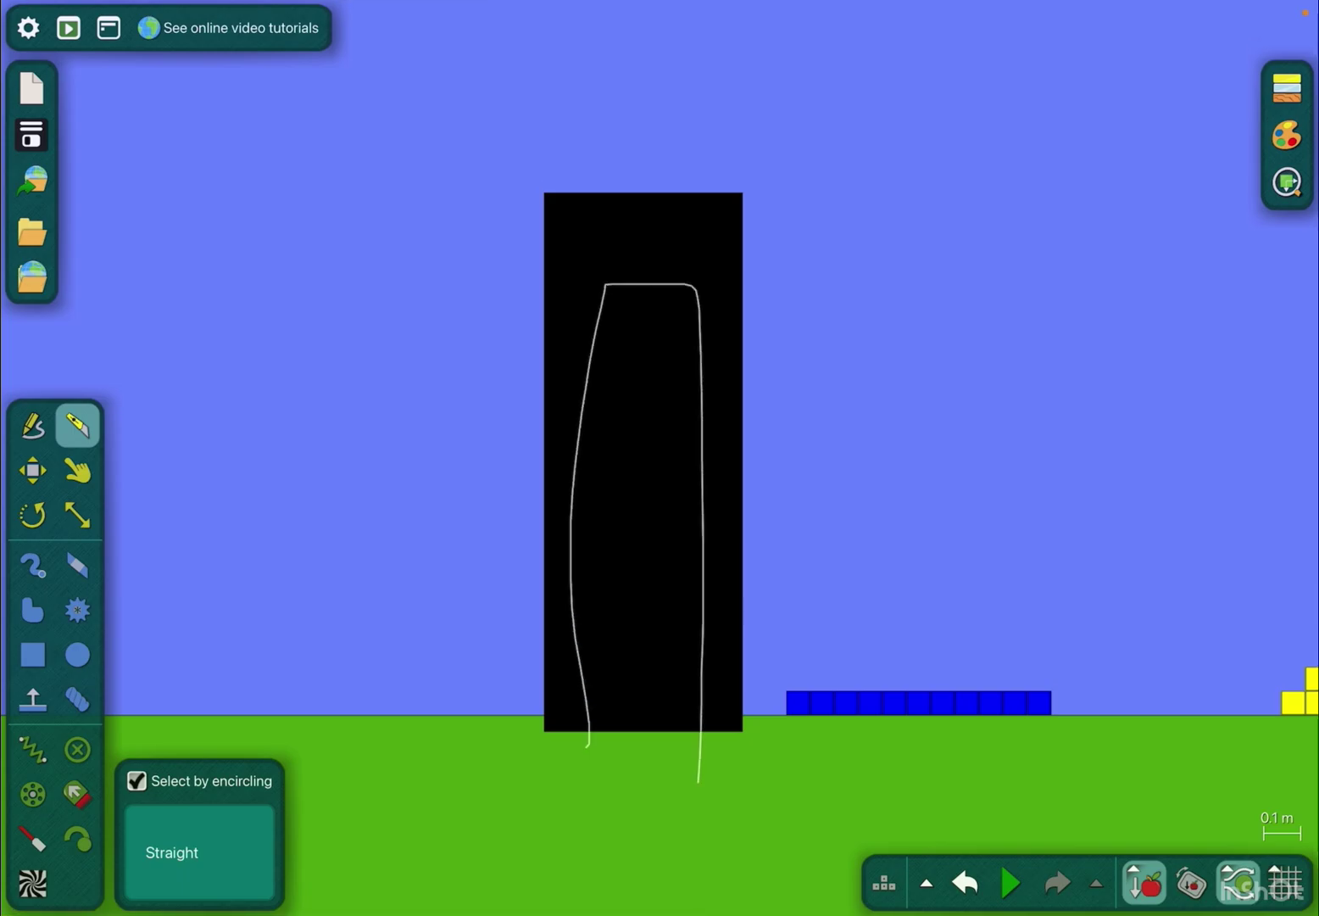
- Cut the inside out of the black box and move the blue row into the opening
{"action": "left_click", "coordinate": [725, 371]}
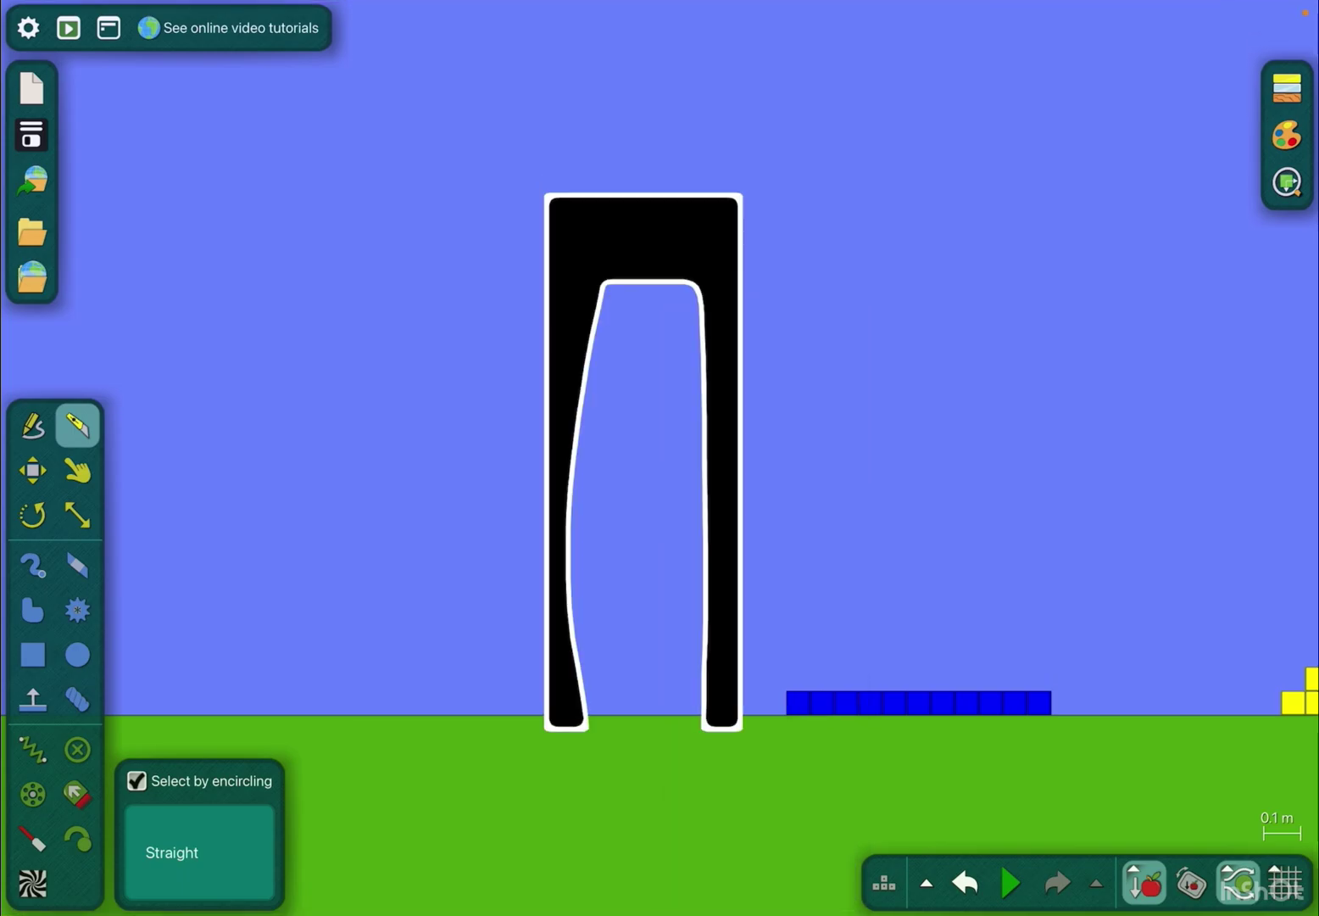
{"action": "key", "text": "ctrl+z"}
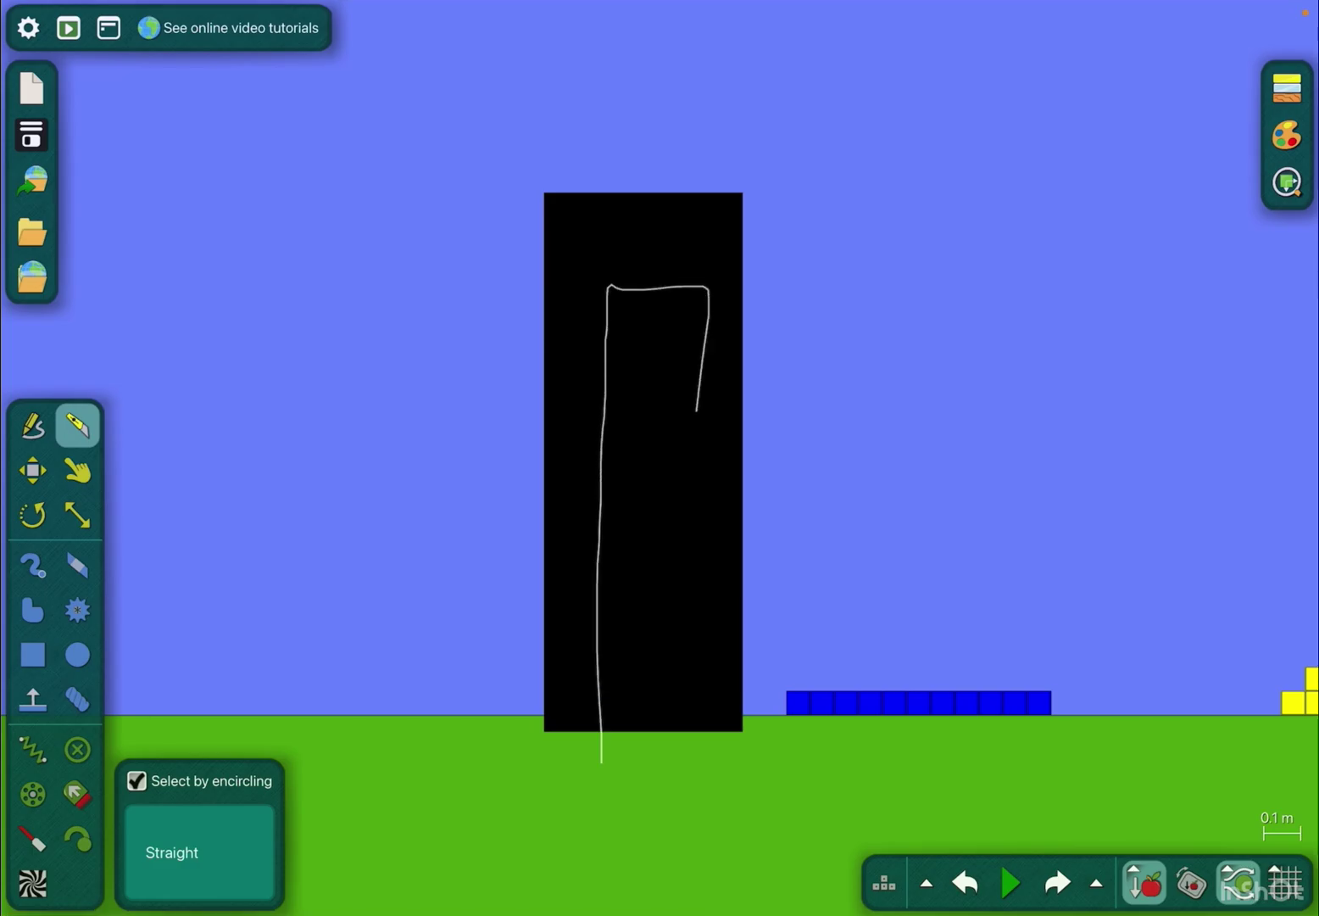
{"action": "key", "text": "Delete"}
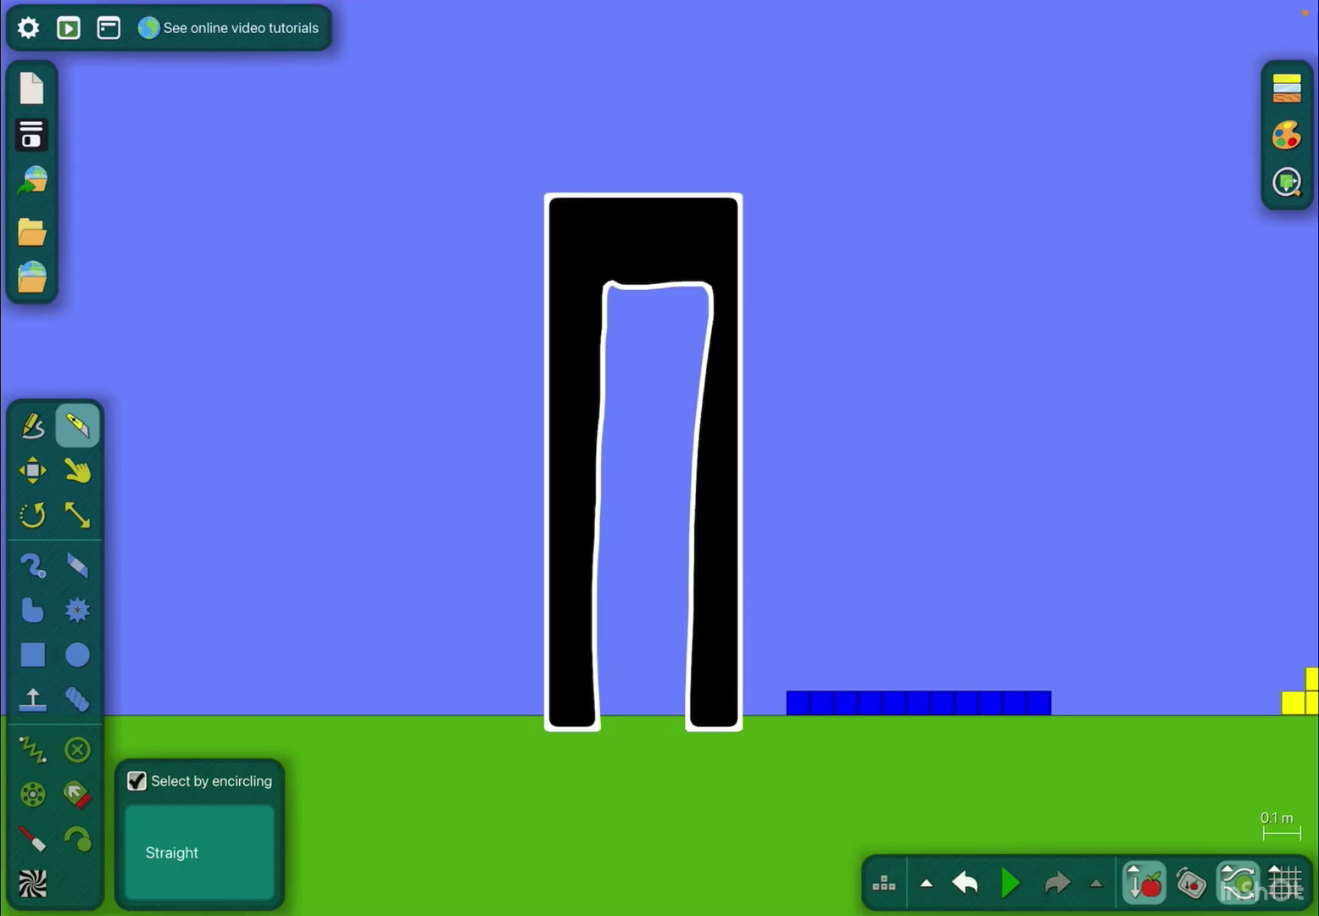
{"action": "left_click", "coordinate": [813, 755]}
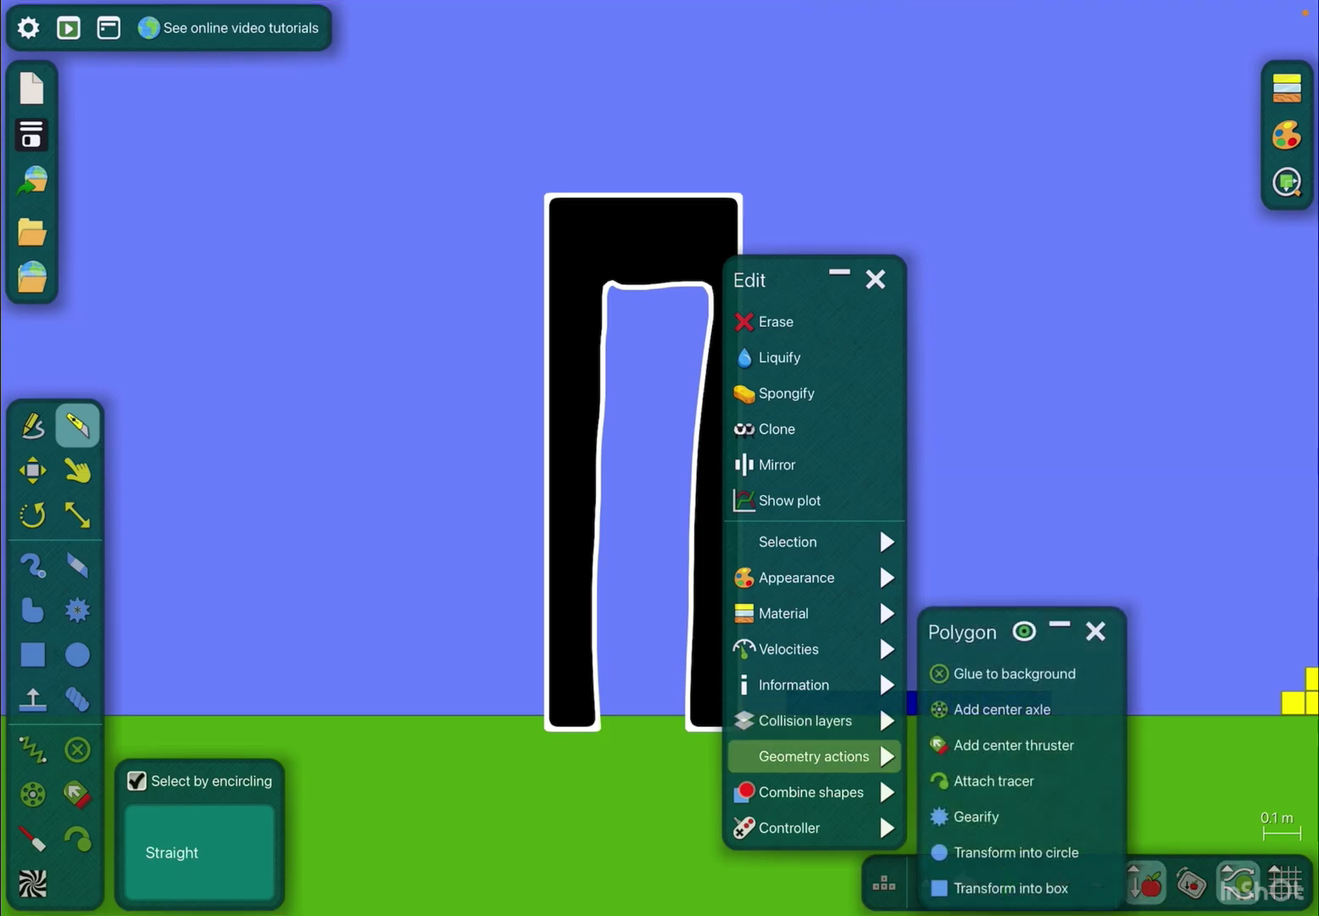
{"action": "left_click", "coordinate": [413, 463]}
{"action": "left_click", "coordinate": [32, 471]}
{"action": "left_click_drag", "start_coordinate": [639, 238], "coordinate": [610, 232]}
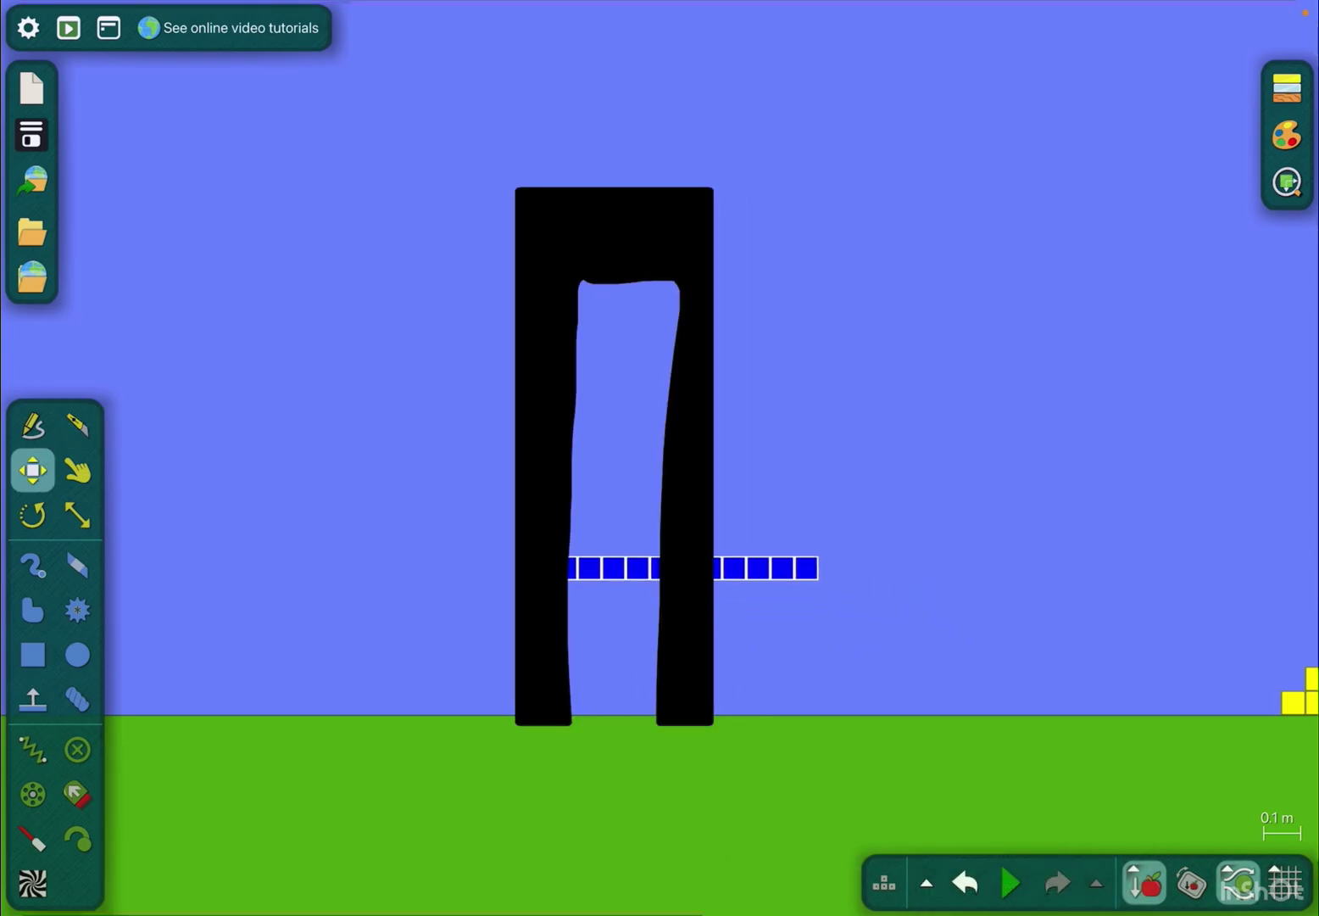
- Play the scene so the blue row drops into the arch, then pan toward the other characters
{"action": "left_click", "coordinate": [1011, 881]}
{"action": "left_click", "coordinate": [78, 470]}
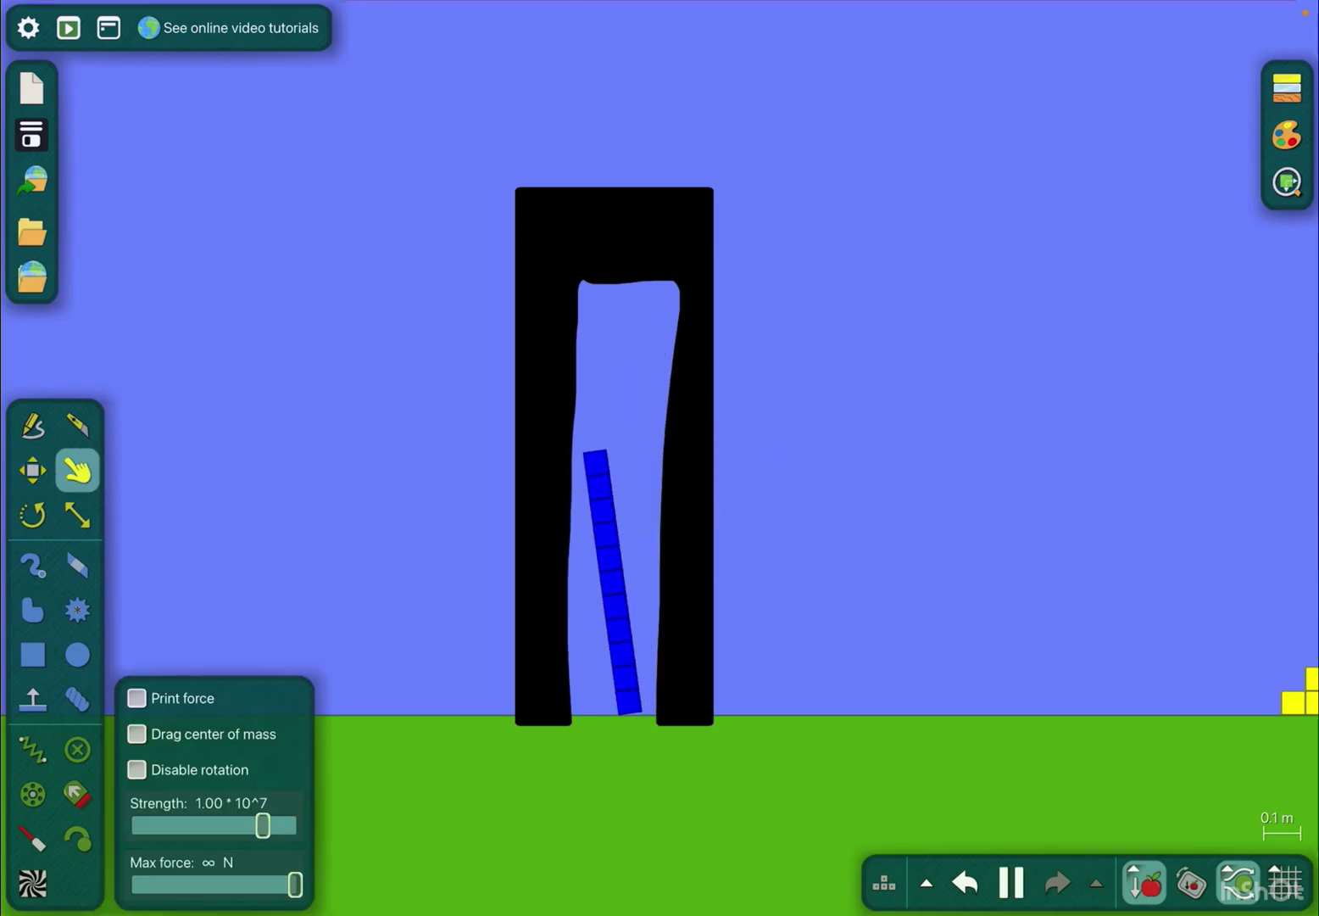
{"action": "scroll", "coordinate": [288, 395], "scroll_direction": "down", "scroll_amount": 3}
{"action": "scroll", "coordinate": [288, 395], "scroll_direction": "down", "scroll_amount": 1}
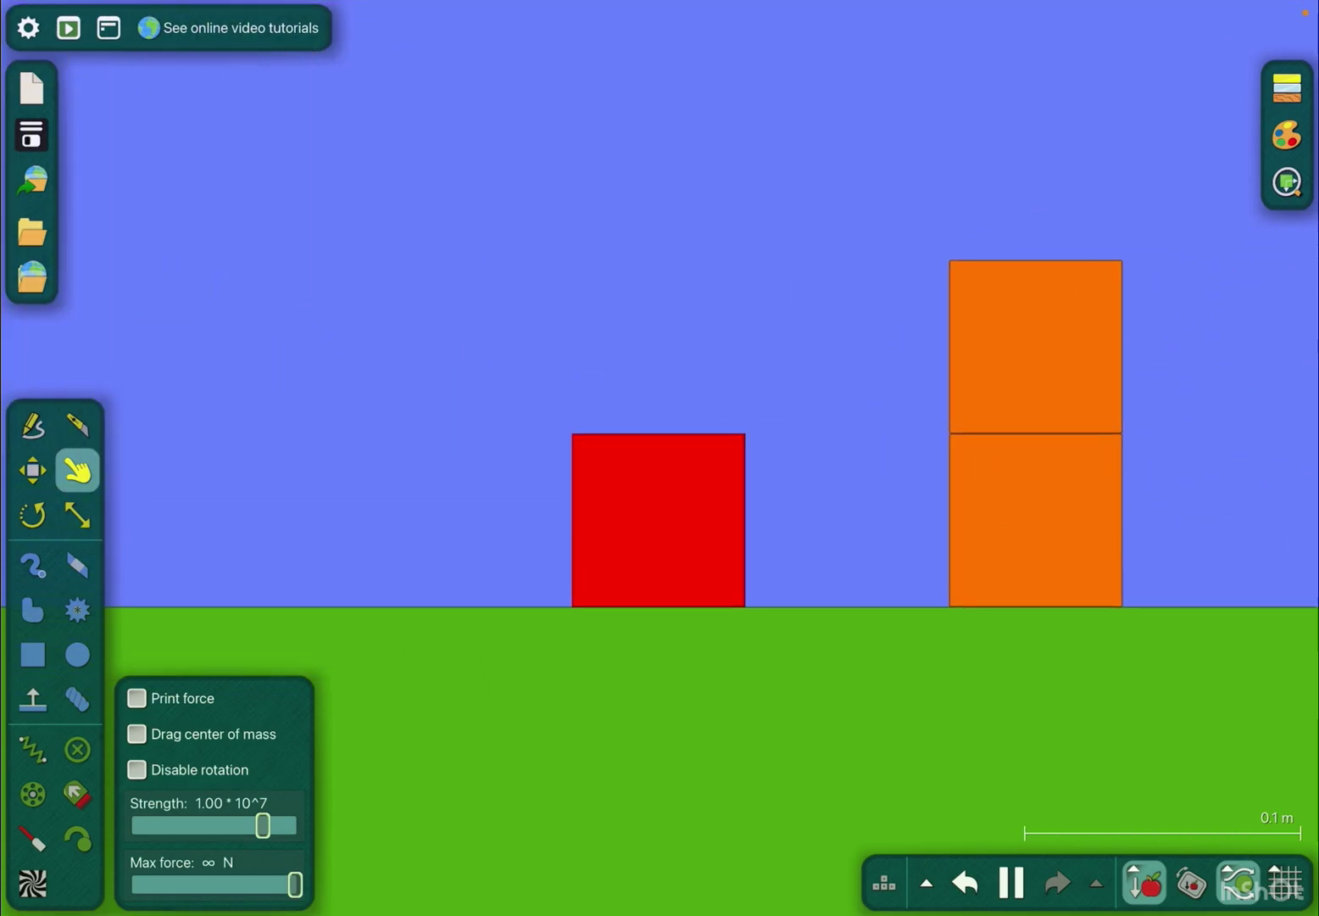
{"action": "scroll", "coordinate": [659, 515], "scroll_direction": "up", "scroll_amount": 2}
{"action": "scroll", "coordinate": [659, 516], "scroll_direction": "down", "scroll_amount": 1}
{"action": "scroll", "coordinate": [659, 515], "scroll_direction": "down", "scroll_amount": 2}
{"action": "left_click", "coordinate": [32, 471]}
{"action": "left_click_drag", "start_coordinate": [721, 515], "coordinate": [495, 515]}
{"action": "scroll", "coordinate": [660, 515], "scroll_direction": "up", "scroll_amount": 2}
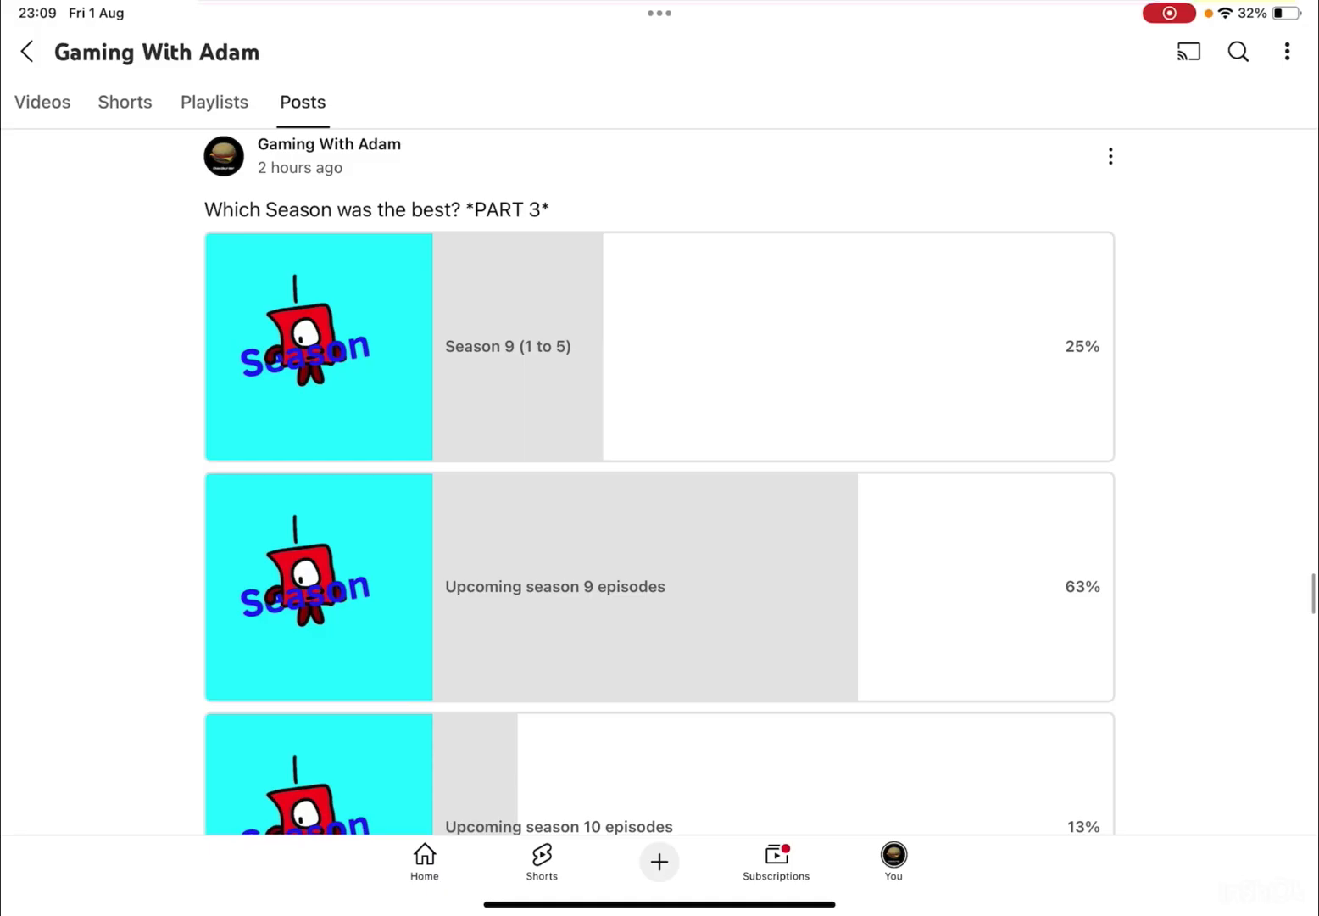
{"action": "scroll", "coordinate": [659, 482], "scroll_direction": "down", "scroll_amount": 10}
{"action": "scroll", "coordinate": [660, 481], "scroll_direction": "down", "scroll_amount": 5}
{"action": "scroll", "coordinate": [659, 480], "scroll_direction": "down", "scroll_amount": 10}
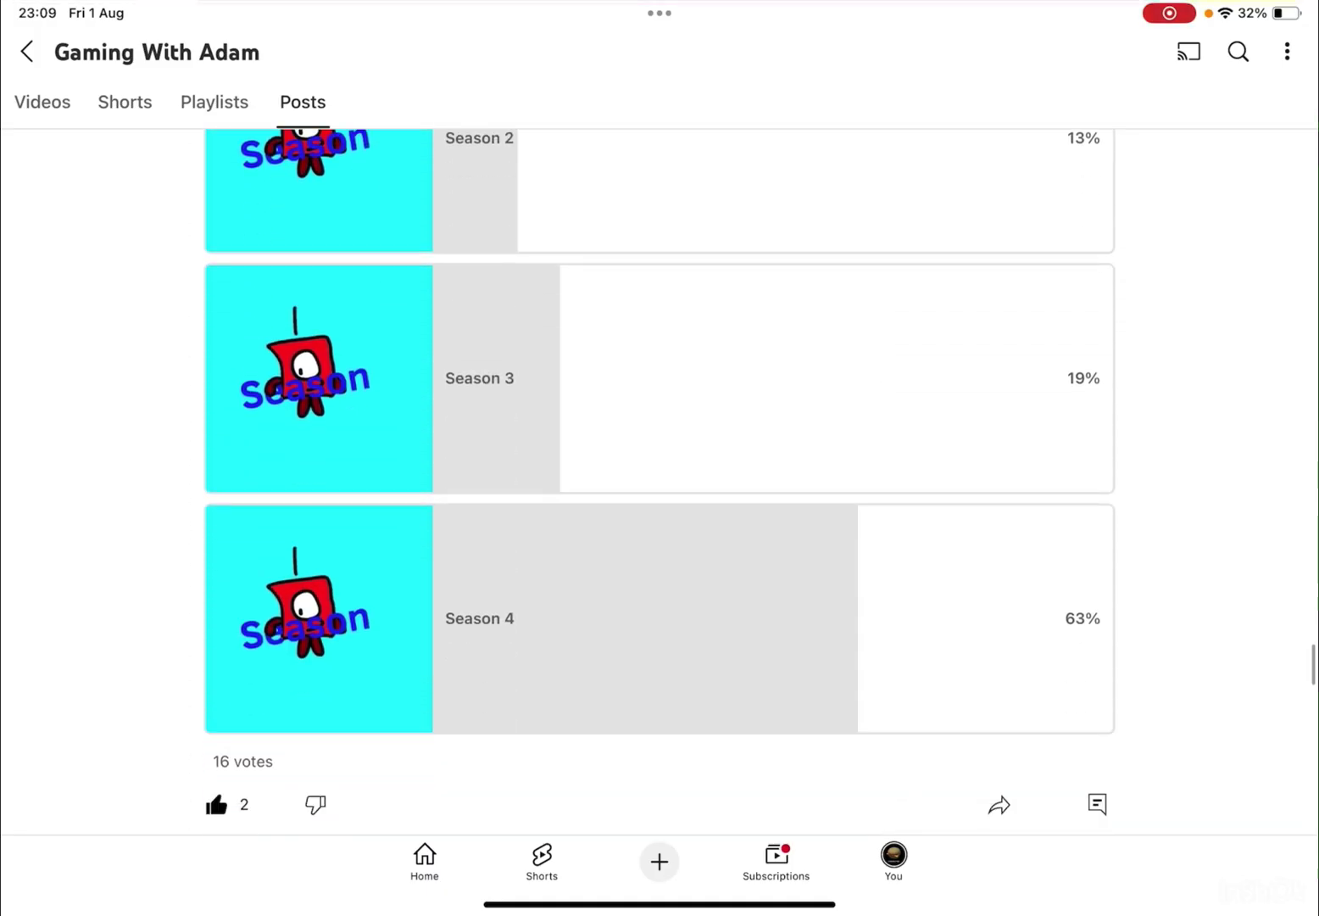
{"action": "scroll", "coordinate": [661, 481], "scroll_direction": "down", "scroll_amount": 2}
{"action": "scroll", "coordinate": [660, 482], "scroll_direction": "up", "scroll_amount": 5}
{"action": "scroll", "coordinate": [659, 481], "scroll_direction": "up", "scroll_amount": 3}
{"action": "scroll", "coordinate": [660, 481], "scroll_direction": "up", "scroll_amount": 1}
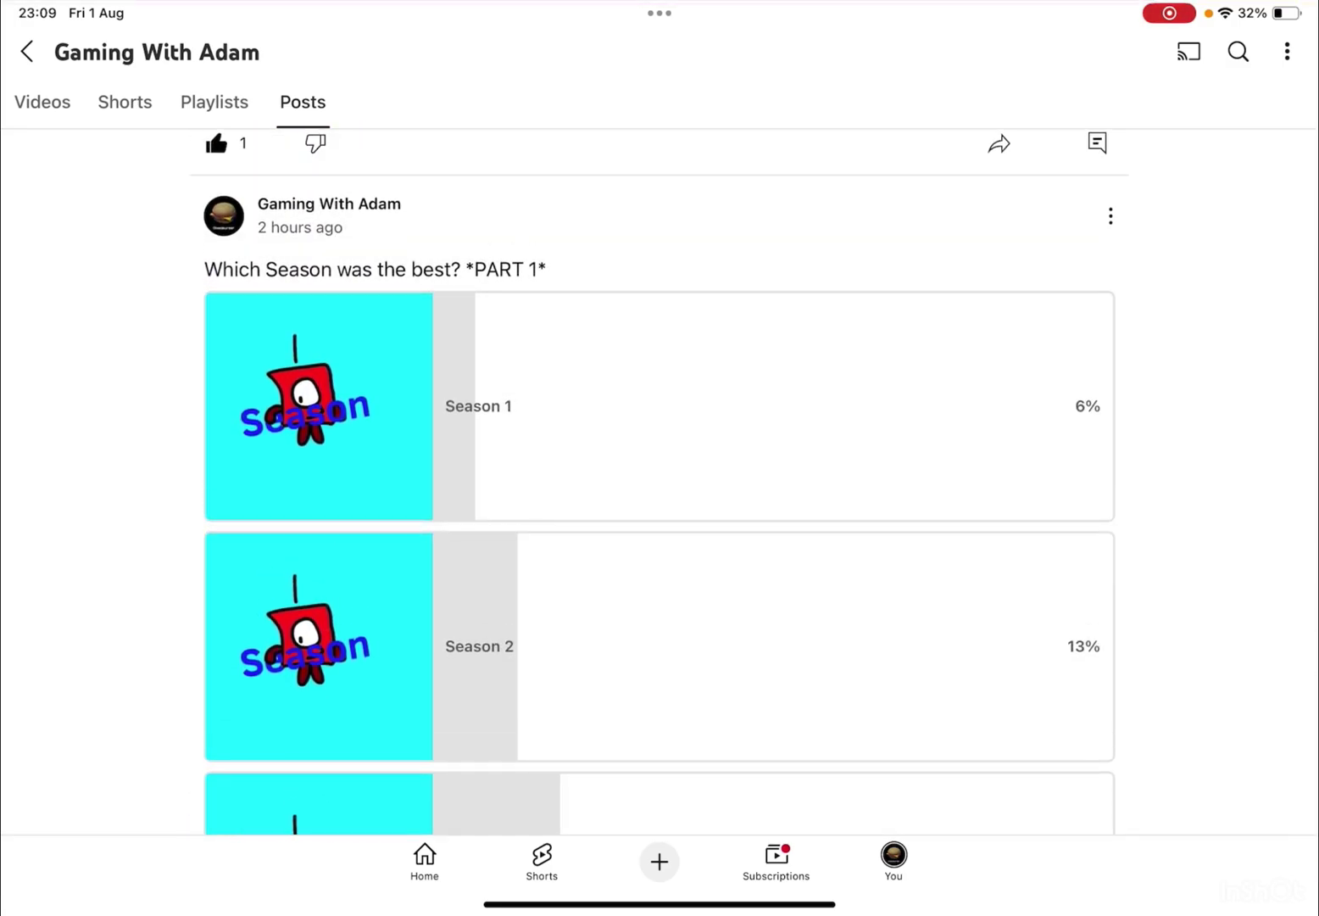
{"action": "scroll", "coordinate": [660, 481], "scroll_direction": "down", "scroll_amount": 2}
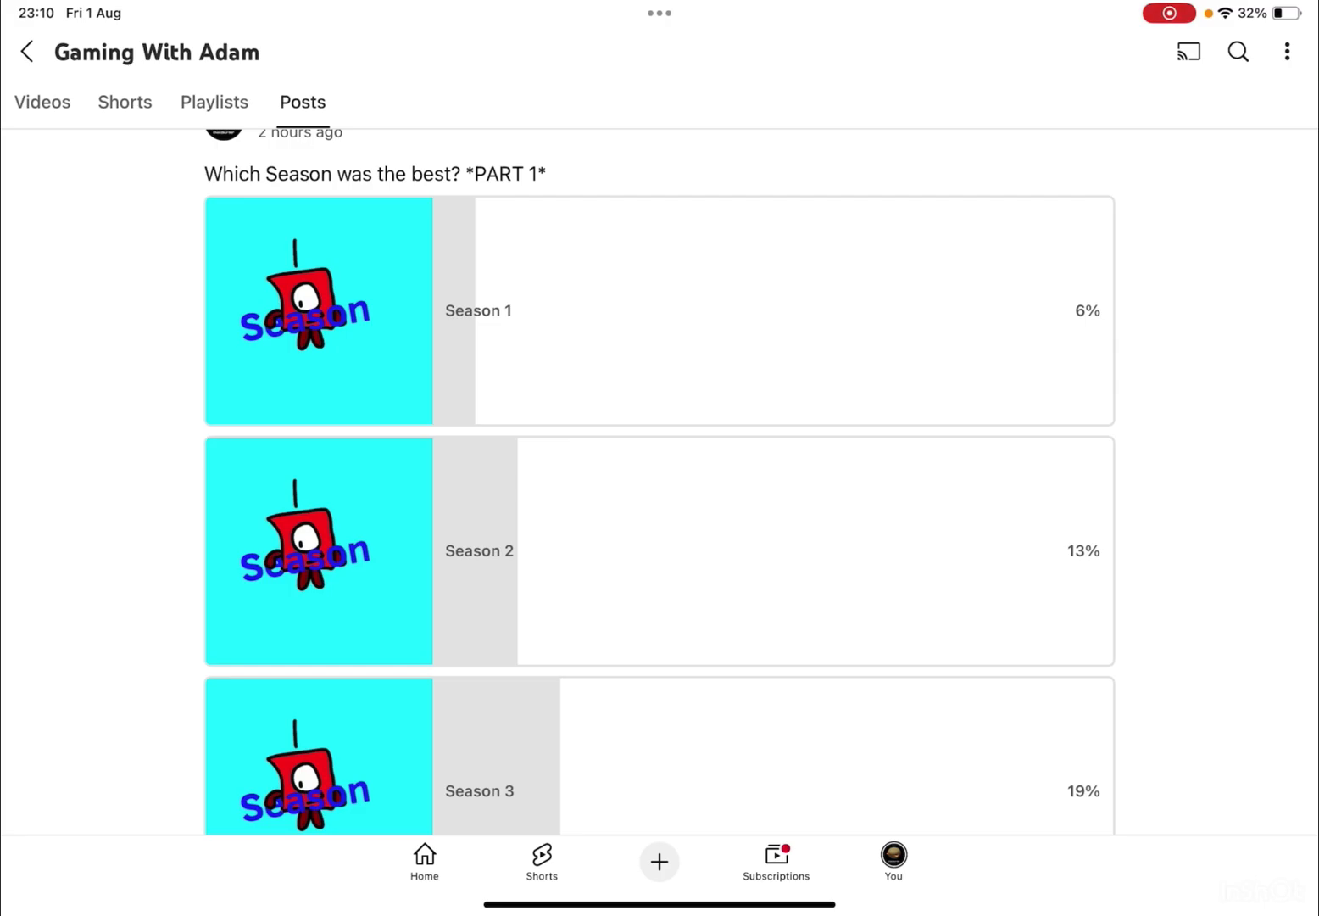
{"action": "scroll", "coordinate": [660, 480], "scroll_direction": "down", "scroll_amount": 2}
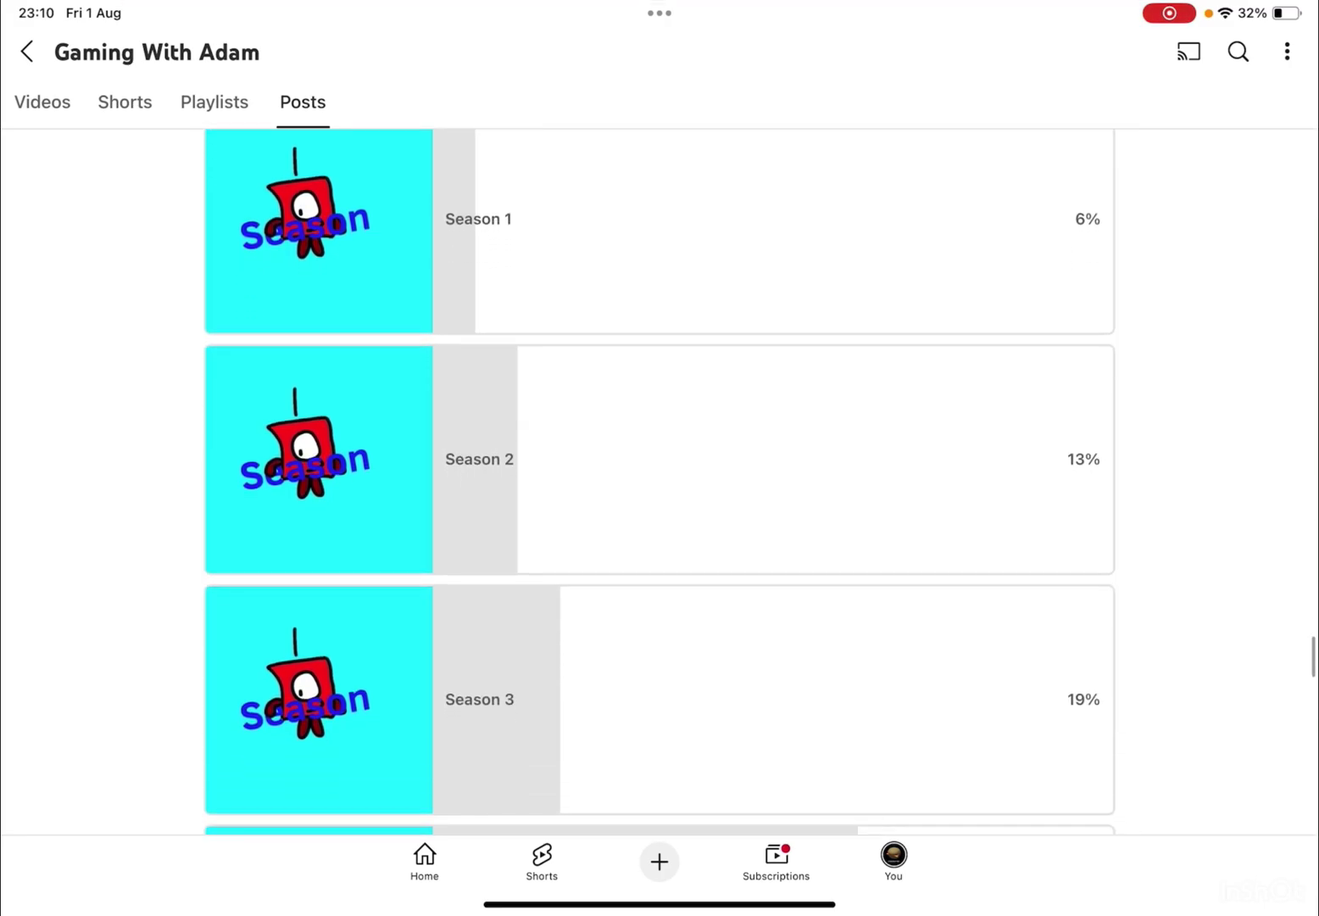
{"action": "scroll", "coordinate": [661, 482], "scroll_direction": "down", "scroll_amount": 5}
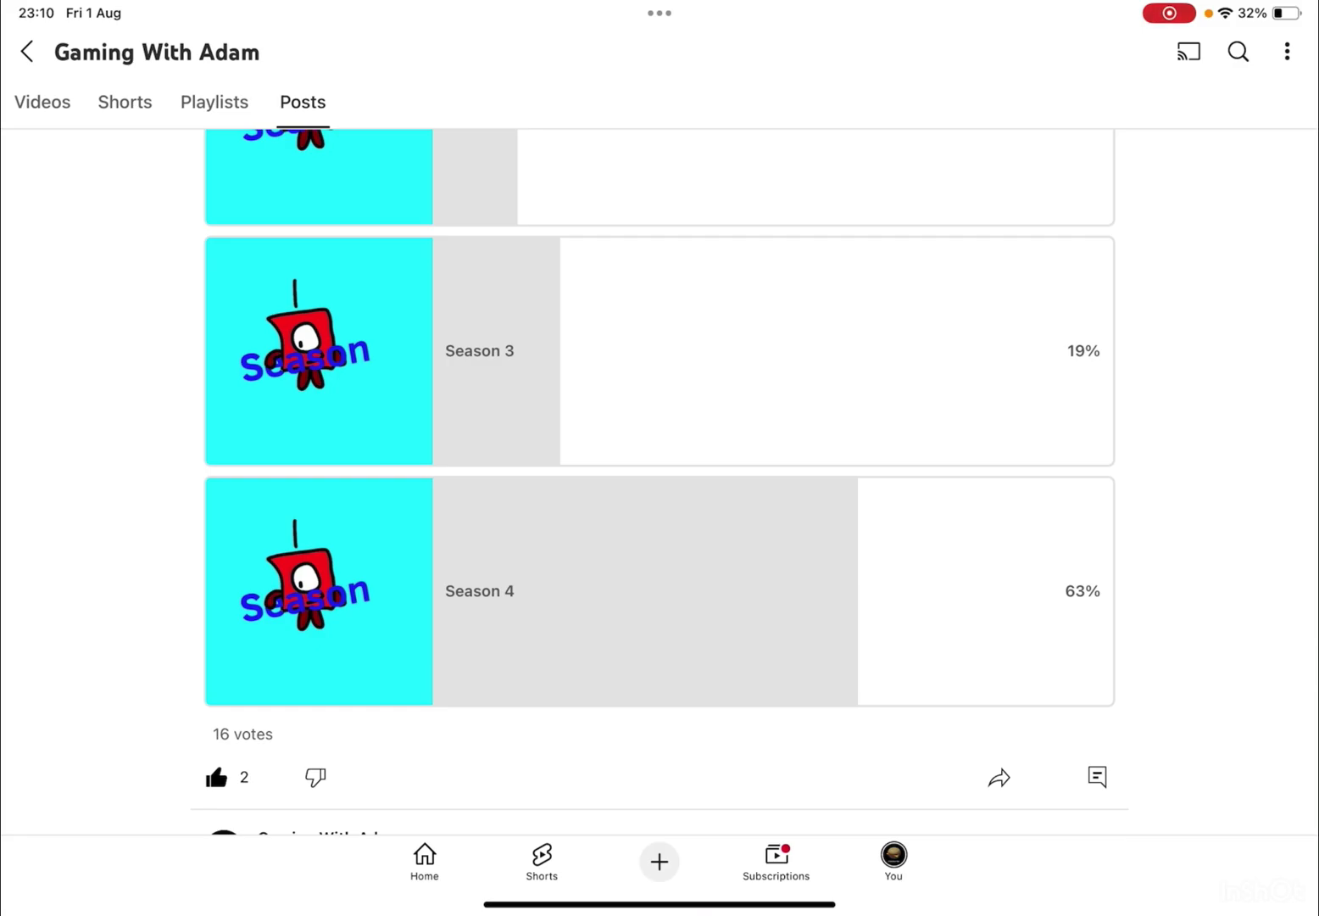
{"action": "scroll", "coordinate": [659, 480], "scroll_direction": "up", "scroll_amount": 2}
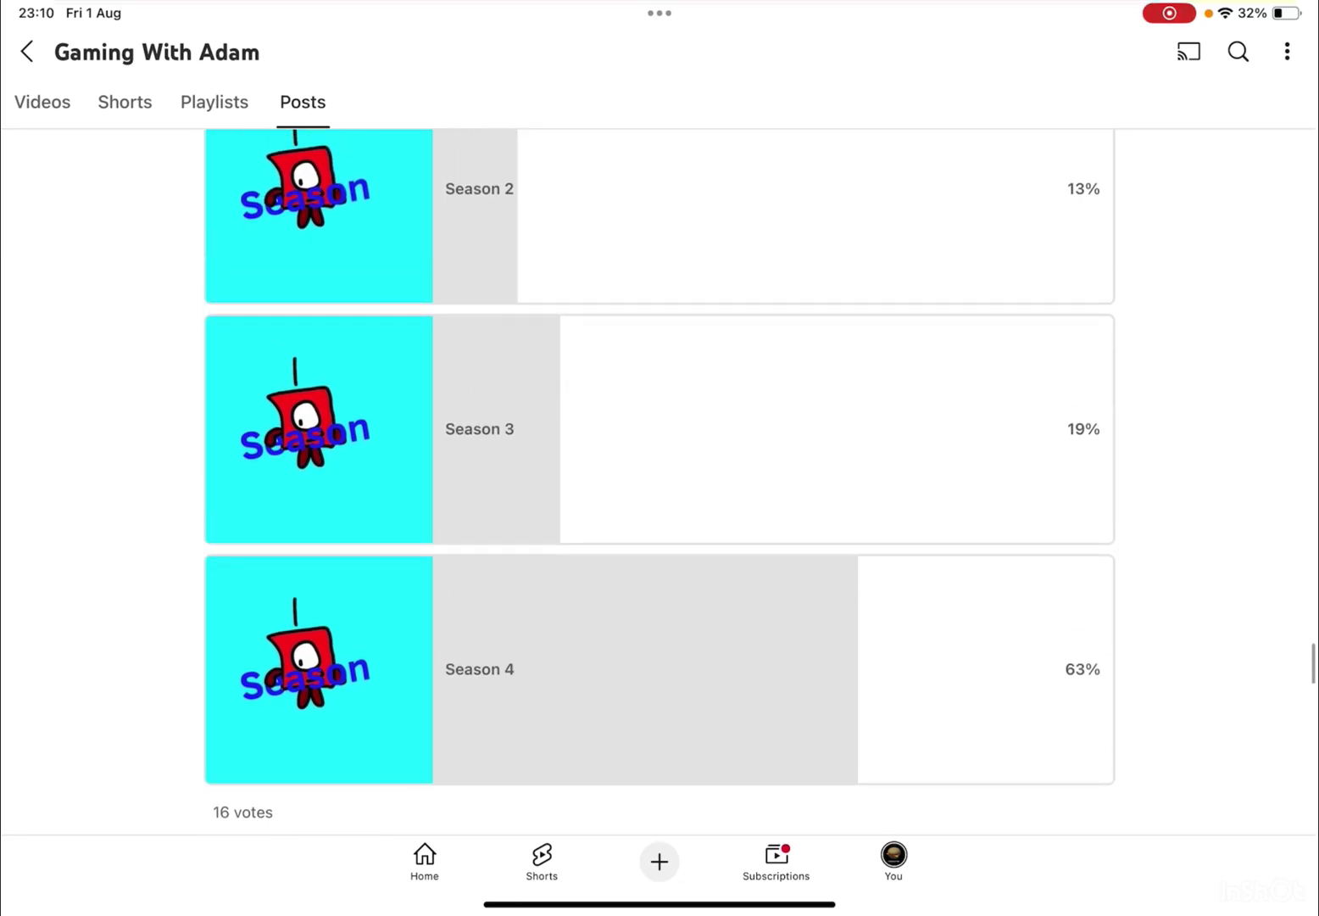
{"action": "scroll", "coordinate": [660, 482], "scroll_direction": "up", "scroll_amount": 5}
{"action": "scroll", "coordinate": [660, 482], "scroll_direction": "up", "scroll_amount": 10}
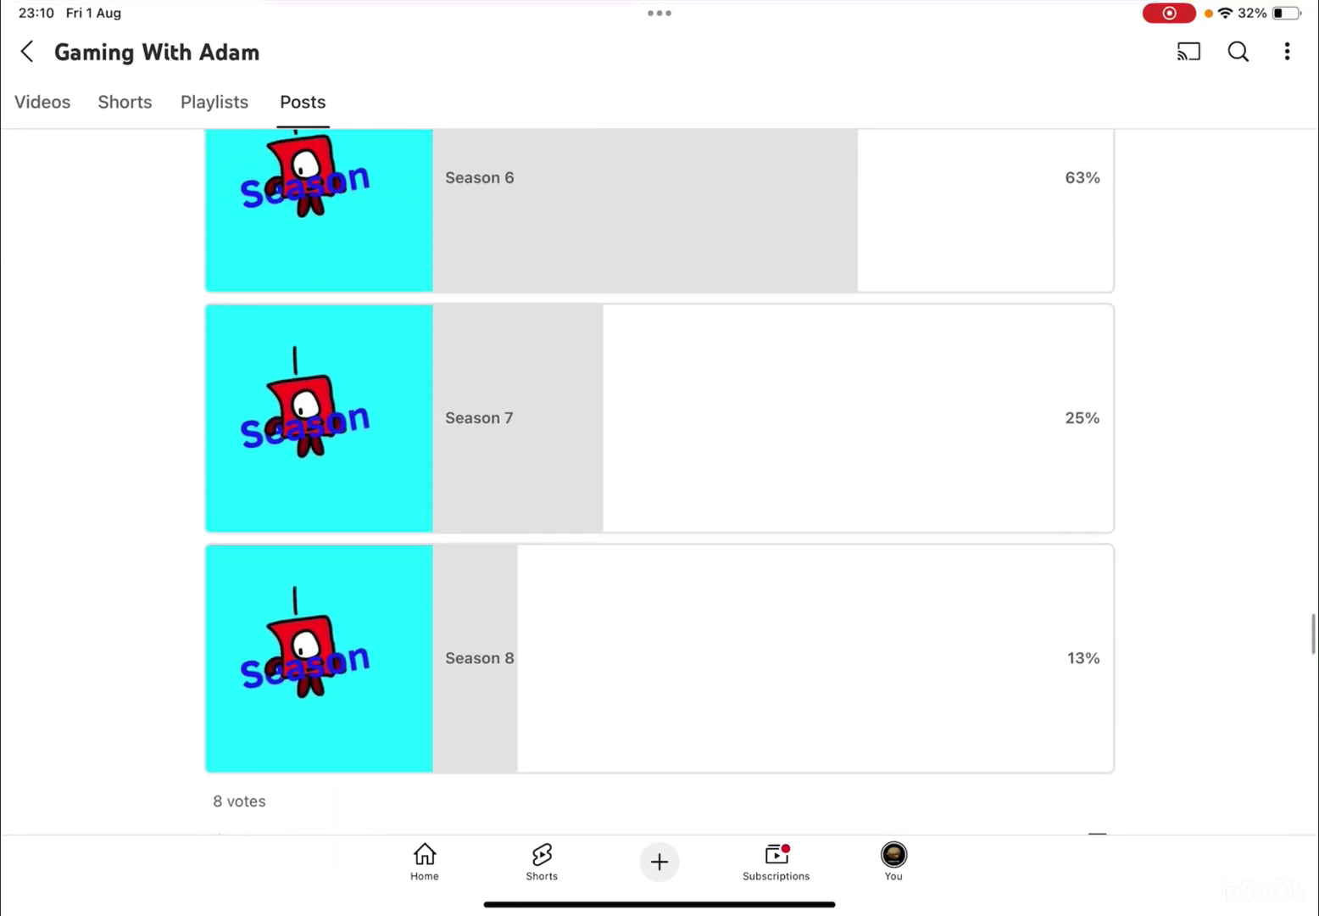
{"action": "scroll", "coordinate": [659, 481], "scroll_direction": "up", "scroll_amount": 3}
{"action": "scroll", "coordinate": [661, 482], "scroll_direction": "up", "scroll_amount": 4}
{"action": "scroll", "coordinate": [659, 482], "scroll_direction": "up", "scroll_amount": 3}
{"action": "scroll", "coordinate": [660, 482], "scroll_direction": "down", "scroll_amount": 3}
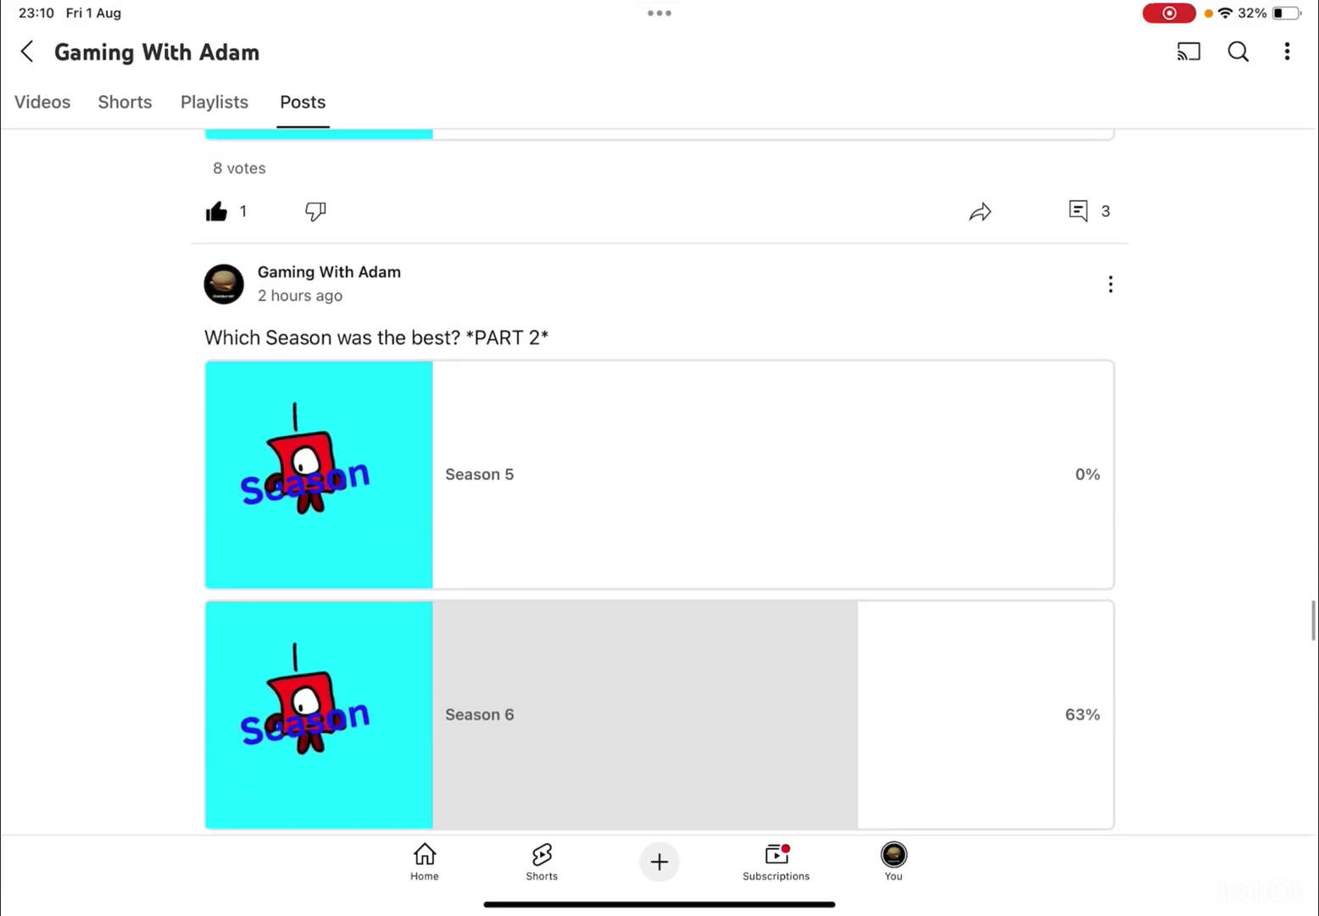
{"action": "scroll", "coordinate": [659, 481], "scroll_direction": "down", "scroll_amount": 1}
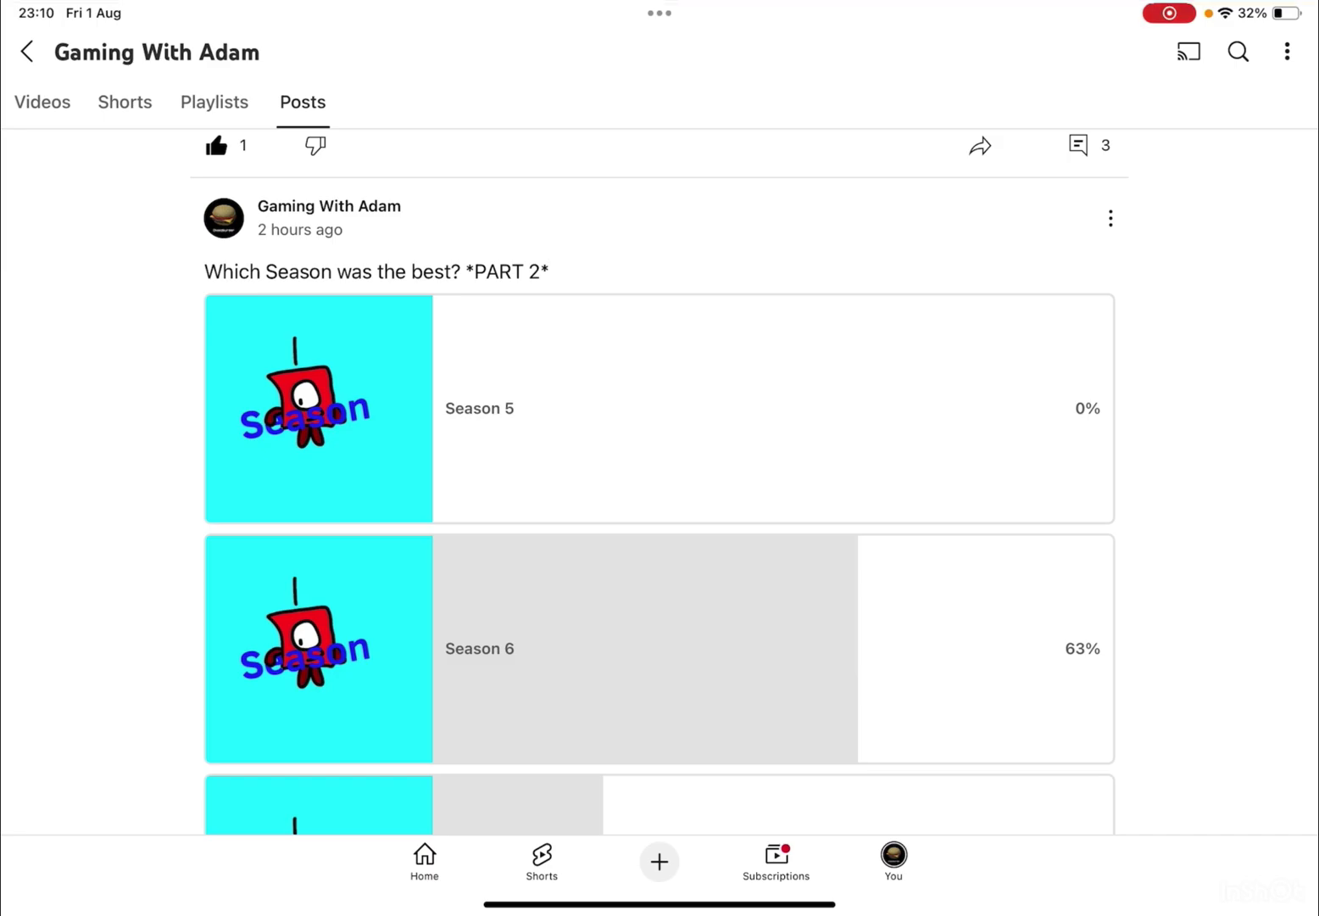
{"action": "scroll", "coordinate": [660, 482], "scroll_direction": "down", "scroll_amount": 2}
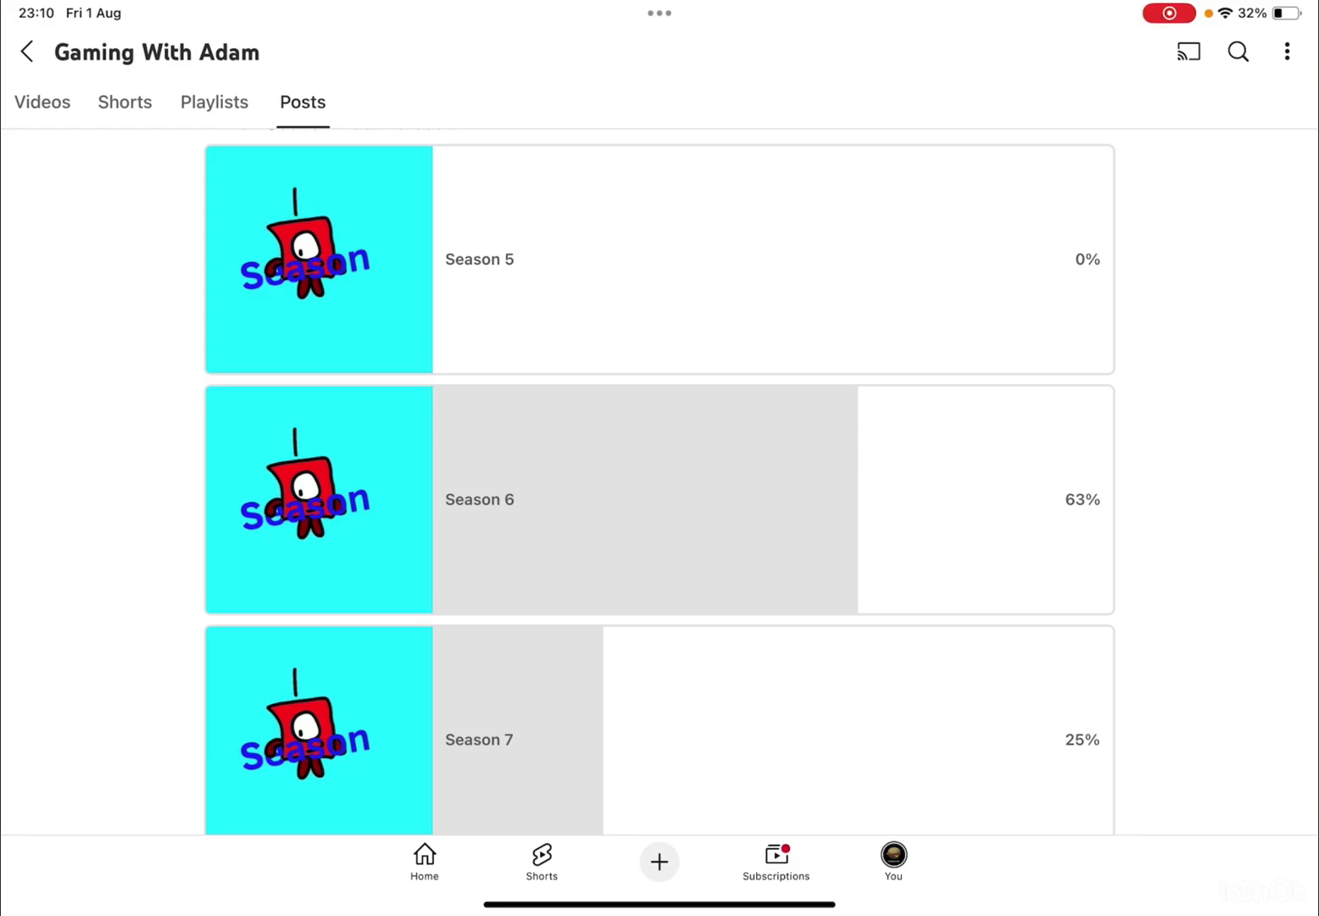
{"action": "scroll", "coordinate": [659, 482], "scroll_direction": "down", "scroll_amount": 4}
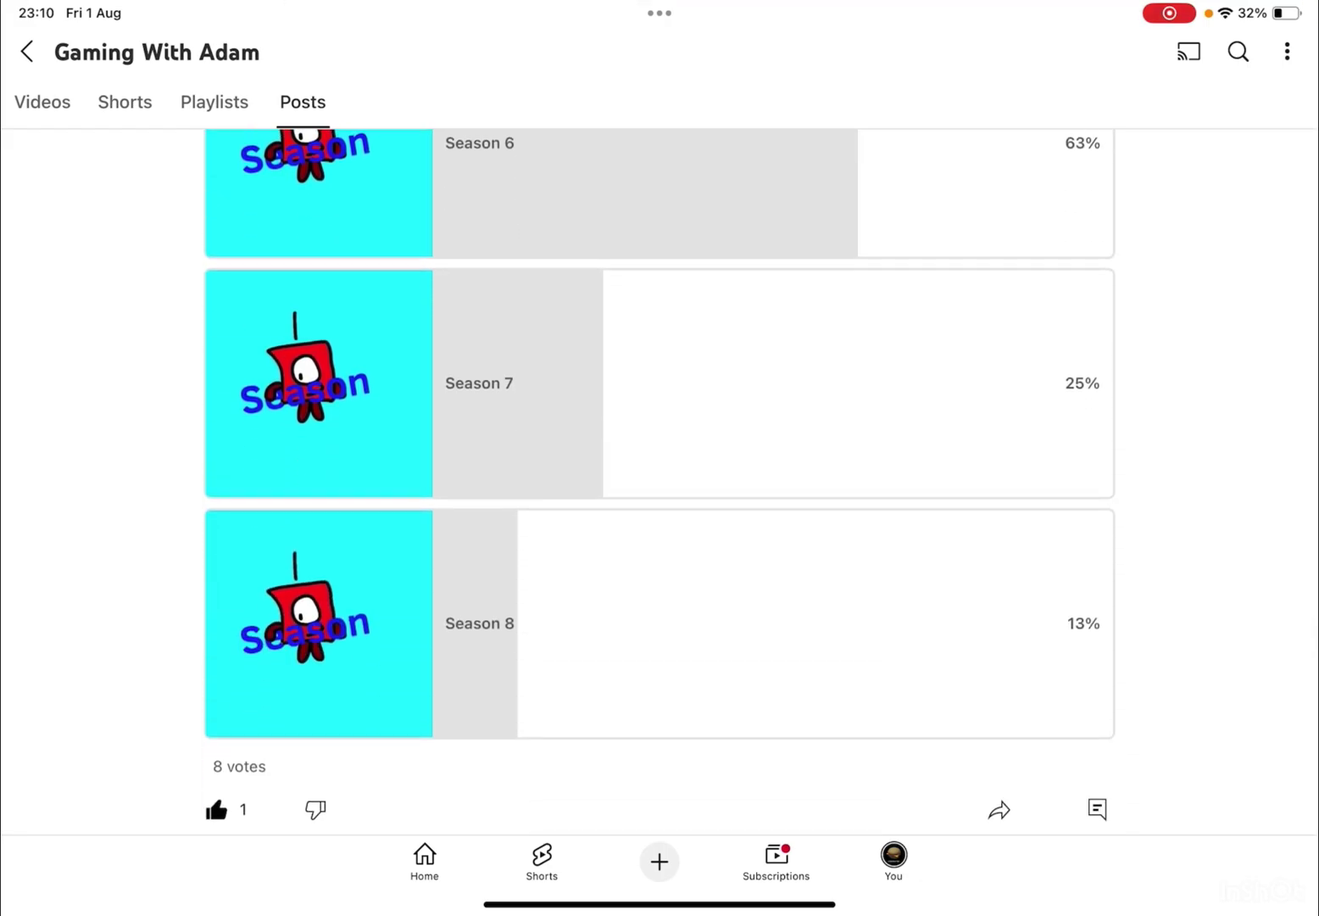
{"action": "scroll", "coordinate": [659, 480], "scroll_direction": "up", "scroll_amount": 15}
{"action": "scroll", "coordinate": [659, 480], "scroll_direction": "up", "scroll_amount": 2}
{"action": "scroll", "coordinate": [659, 481], "scroll_direction": "up", "scroll_amount": 1}
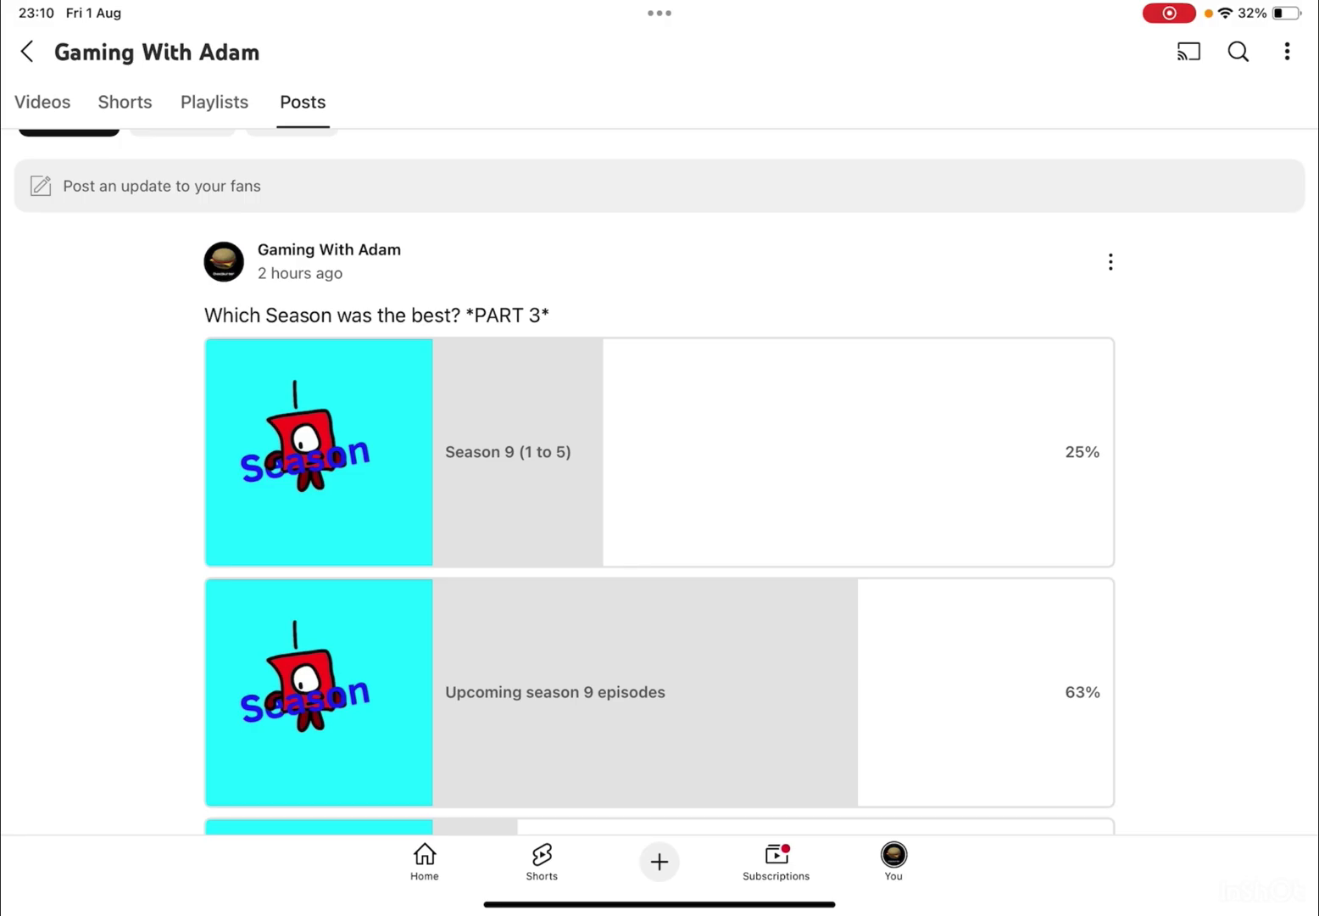
{"action": "scroll", "coordinate": [660, 484], "scroll_direction": "down", "scroll_amount": 2}
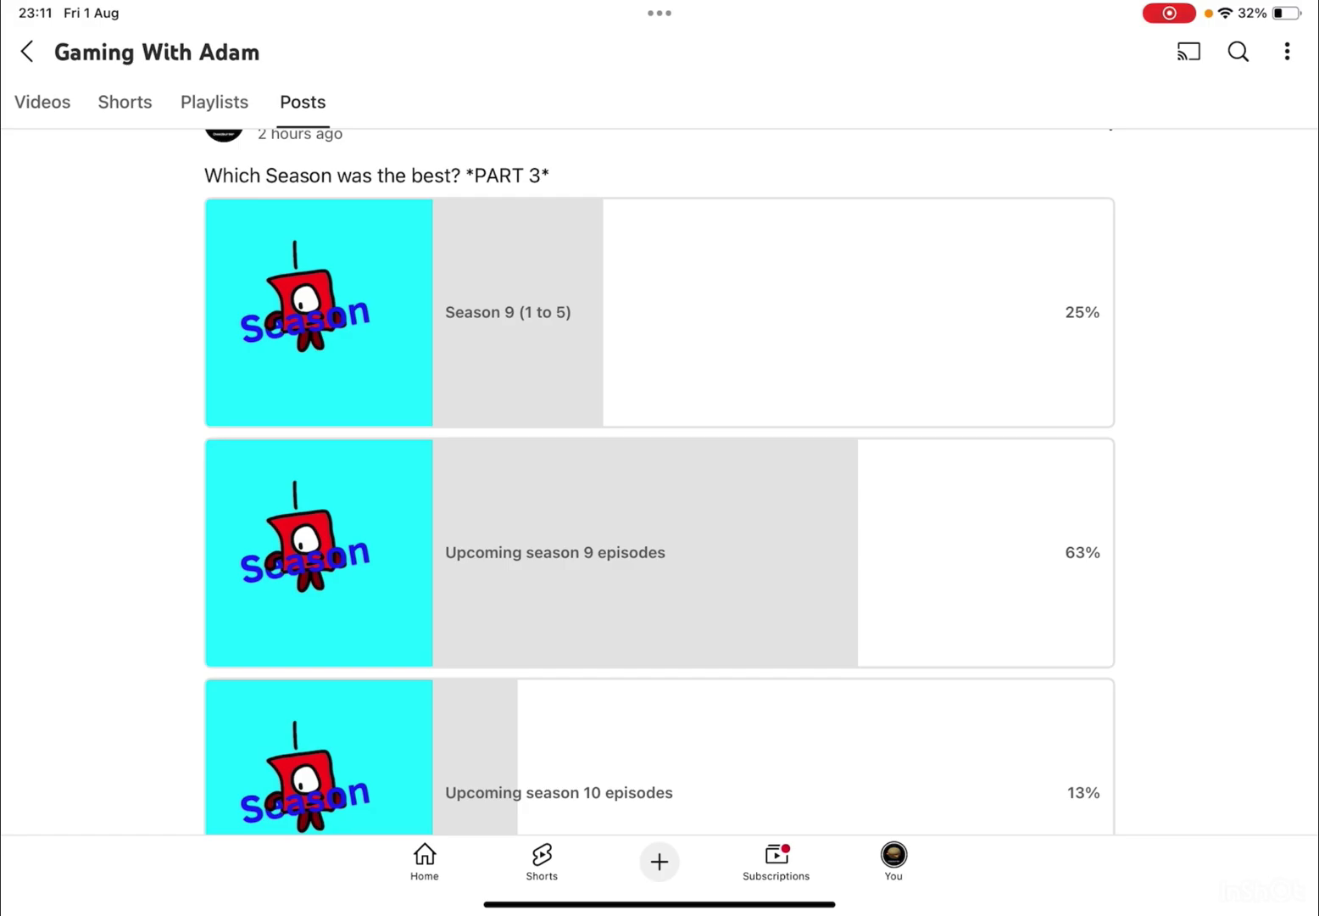
{"action": "scroll", "coordinate": [659, 481], "scroll_direction": "down", "scroll_amount": 5}
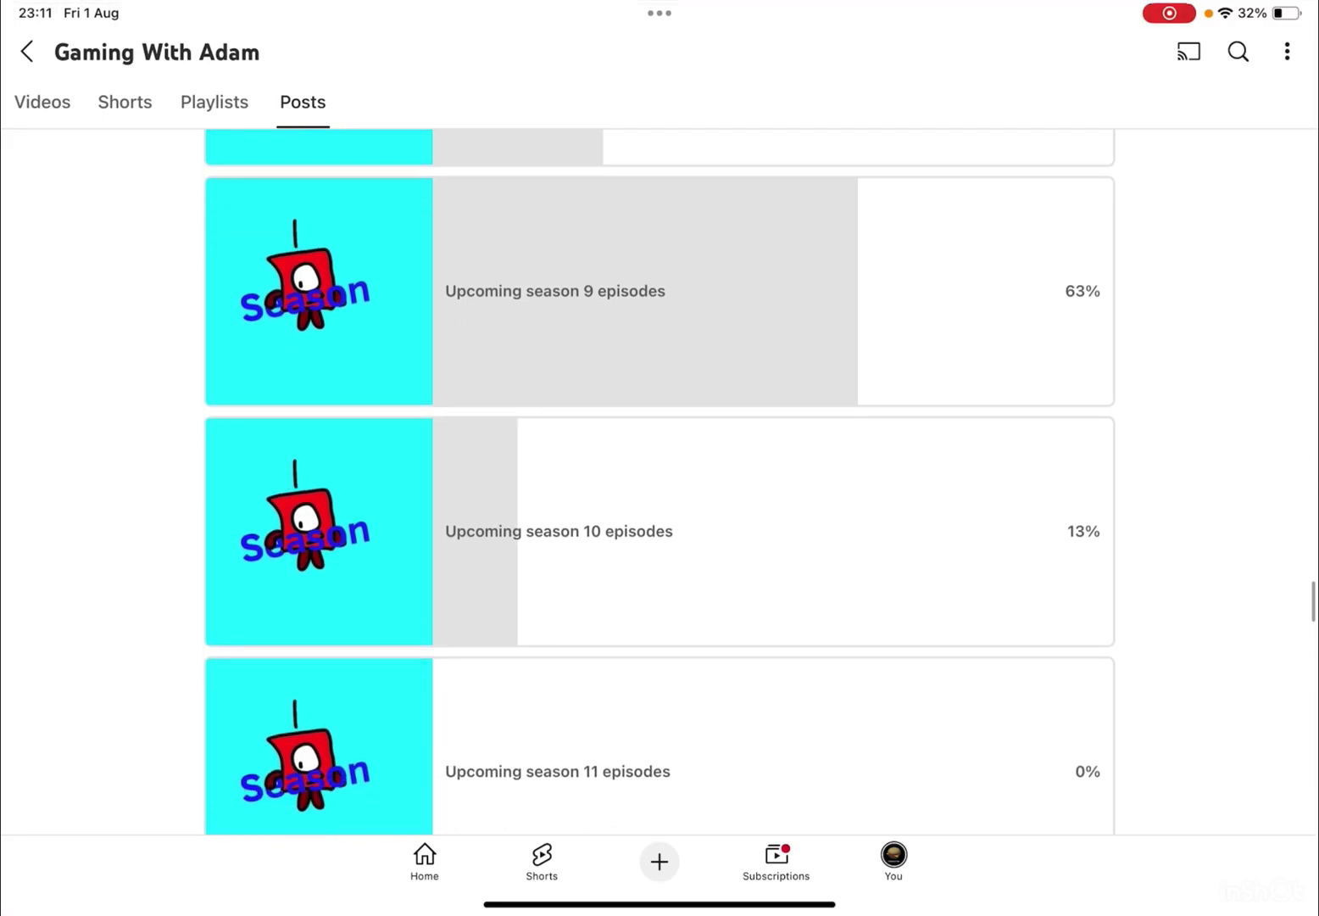
{"action": "scroll", "coordinate": [661, 478], "scroll_direction": "down", "scroll_amount": 1}
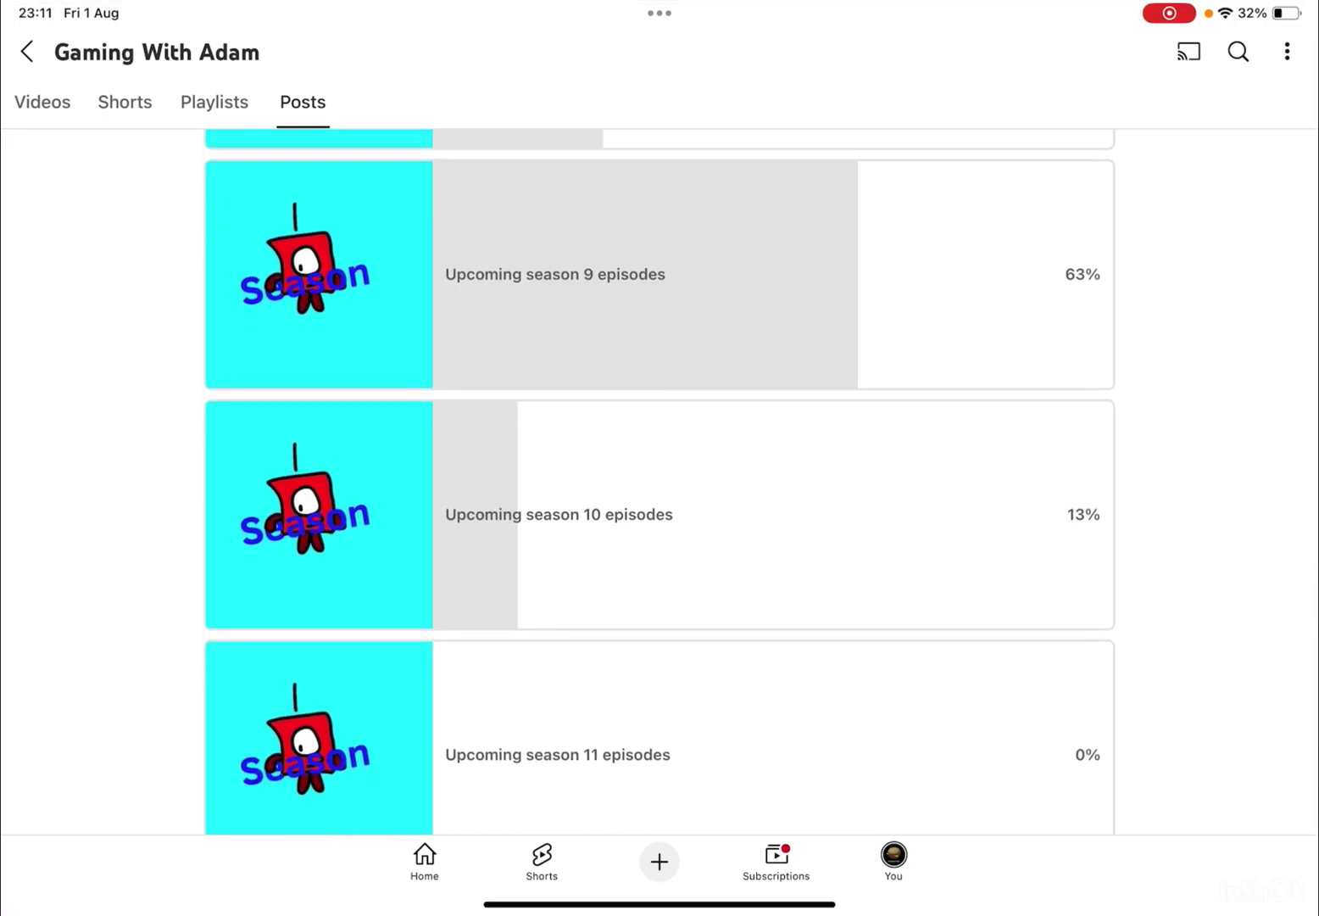
{"action": "scroll", "coordinate": [660, 482], "scroll_direction": "down", "scroll_amount": 3}
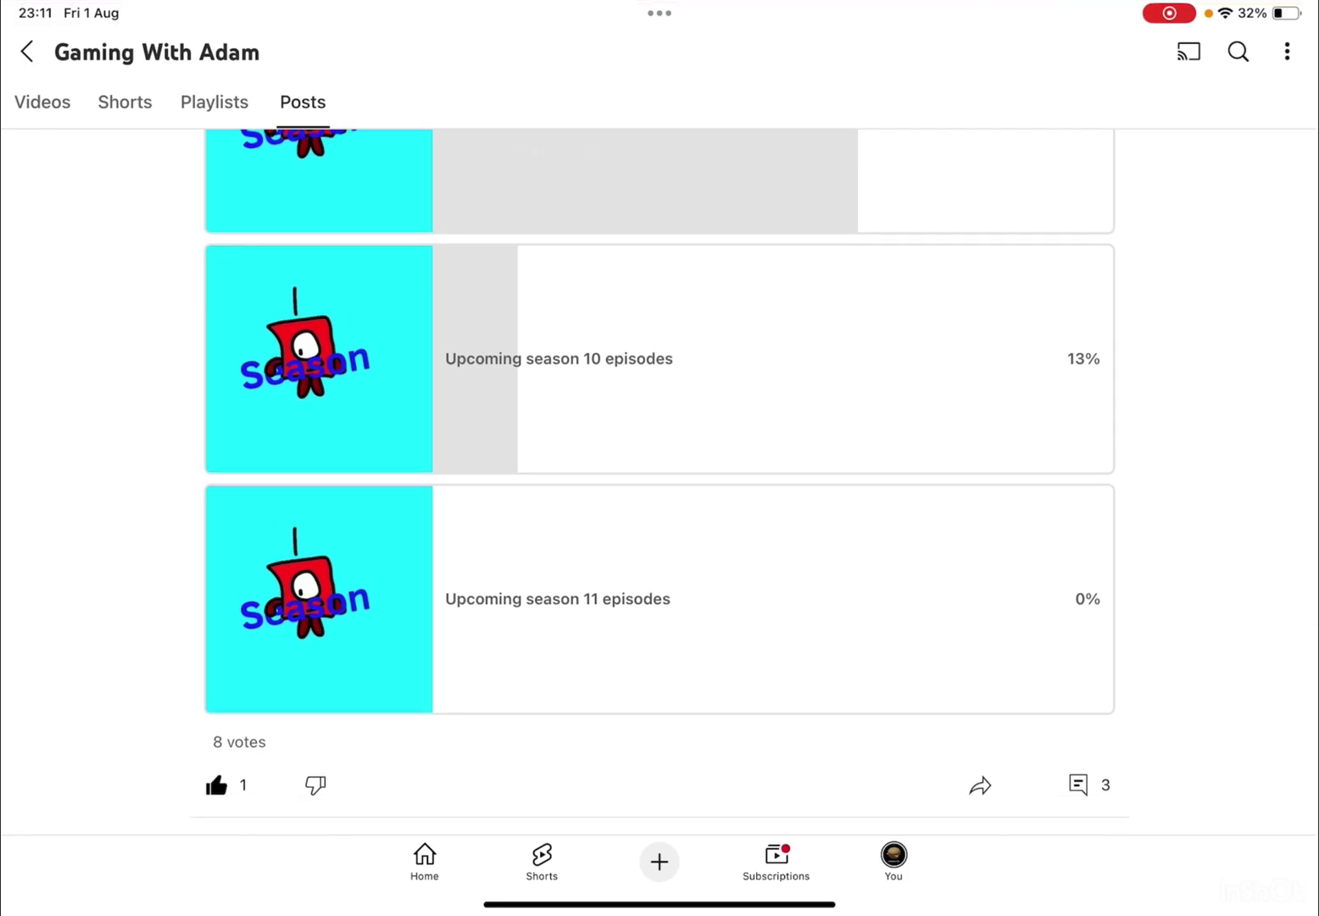
{"action": "left_click", "coordinate": [1089, 785]}
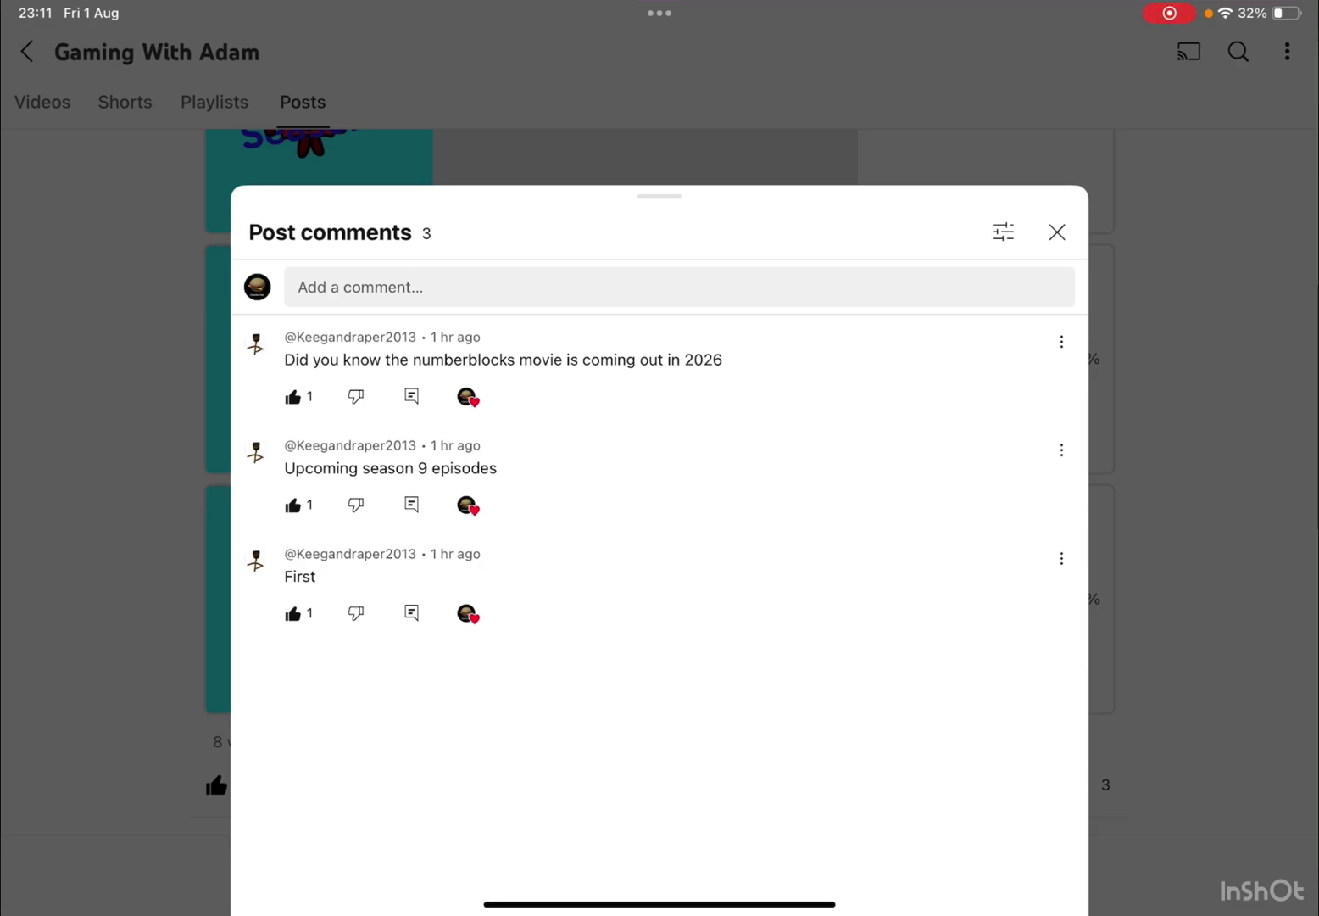
{"action": "left_click", "coordinate": [1057, 232]}
{"action": "scroll", "coordinate": [660, 463], "scroll_direction": "down", "scroll_amount": 1}
{"action": "scroll", "coordinate": [660, 464], "scroll_direction": "down", "scroll_amount": 5}
{"action": "scroll", "coordinate": [659, 465], "scroll_direction": "down", "scroll_amount": 3}
{"action": "scroll", "coordinate": [660, 463], "scroll_direction": "down", "scroll_amount": 3}
{"action": "scroll", "coordinate": [659, 464], "scroll_direction": "down", "scroll_amount": 3}
{"action": "left_click", "coordinate": [1097, 640]}
{"action": "left_click", "coordinate": [1056, 230]}
{"action": "scroll", "coordinate": [660, 465], "scroll_direction": "down", "scroll_amount": 4}
{"action": "scroll", "coordinate": [660, 463], "scroll_direction": "down", "scroll_amount": 3}
{"action": "scroll", "coordinate": [660, 464], "scroll_direction": "down", "scroll_amount": 2}
{"action": "scroll", "coordinate": [660, 464], "scroll_direction": "down", "scroll_amount": 2}
{"action": "scroll", "coordinate": [659, 464], "scroll_direction": "down", "scroll_amount": 4}
{"action": "scroll", "coordinate": [660, 481], "scroll_direction": "down", "scroll_amount": 5}
{"action": "left_click", "coordinate": [1086, 652]}
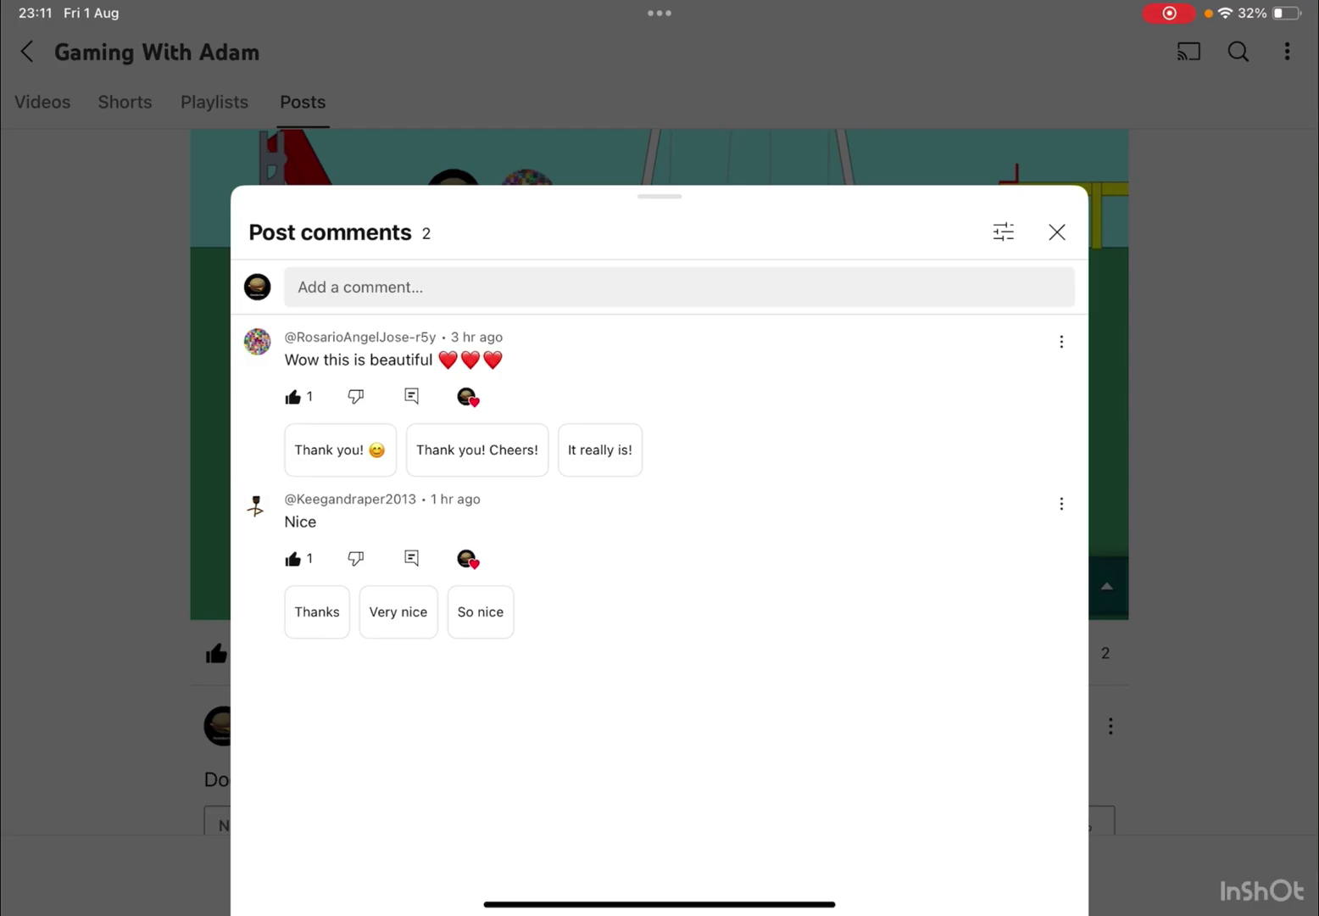
{"action": "left_click", "coordinate": [1056, 231]}
{"action": "scroll", "coordinate": [659, 463], "scroll_direction": "up", "scroll_amount": 2}
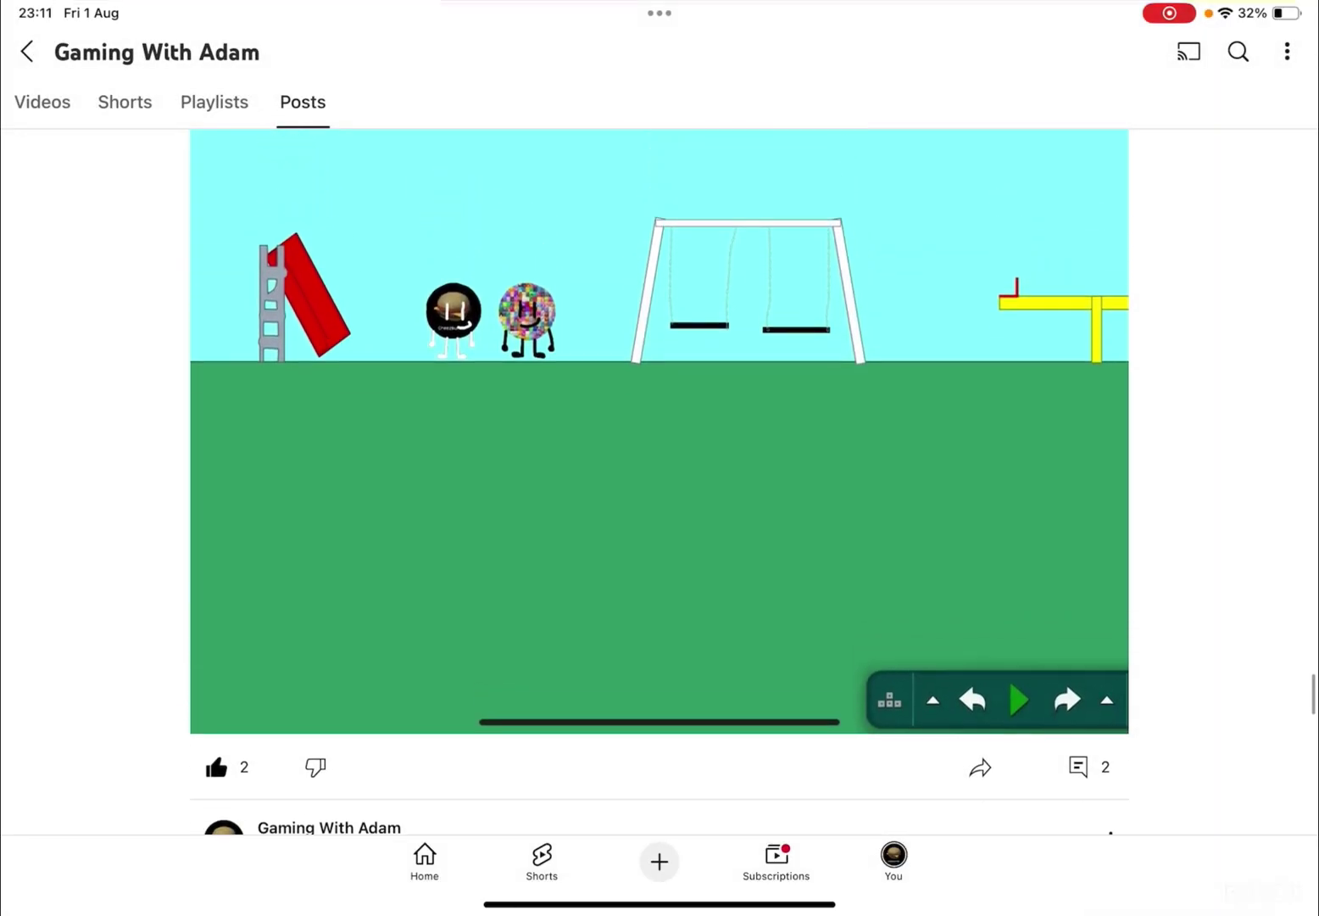
{"action": "scroll", "coordinate": [660, 464], "scroll_direction": "up", "scroll_amount": 5}
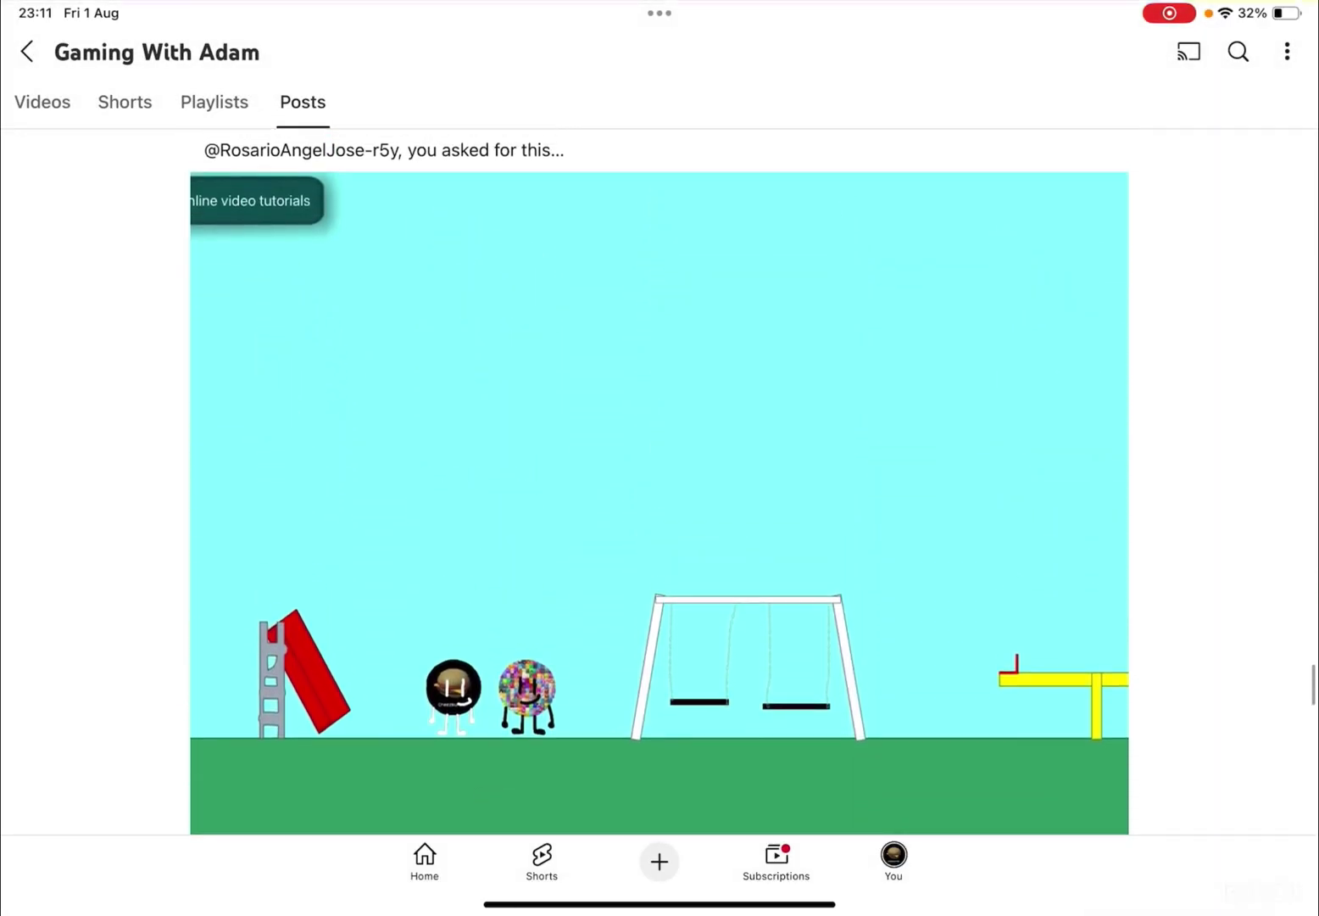
- Open 'A Random Stupid Video S1 Ep1' from the channel's videos, view its comments, and pause it
{"action": "left_click", "coordinate": [42, 100]}
{"action": "scroll", "coordinate": [659, 464], "scroll_direction": "up", "scroll_amount": 1}
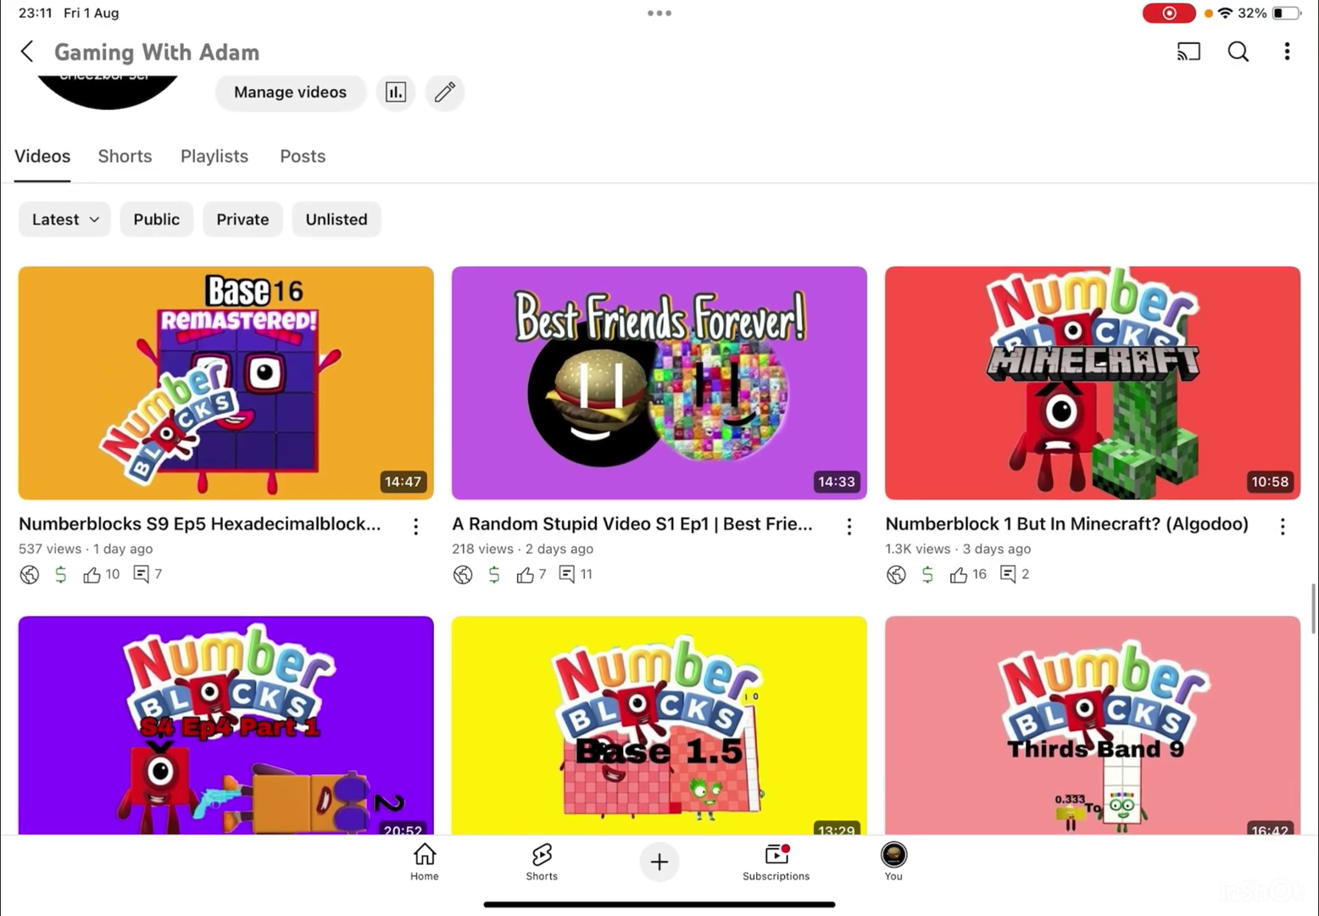
{"action": "left_click", "coordinate": [659, 382]}
{"action": "left_click", "coordinate": [454, 778]}
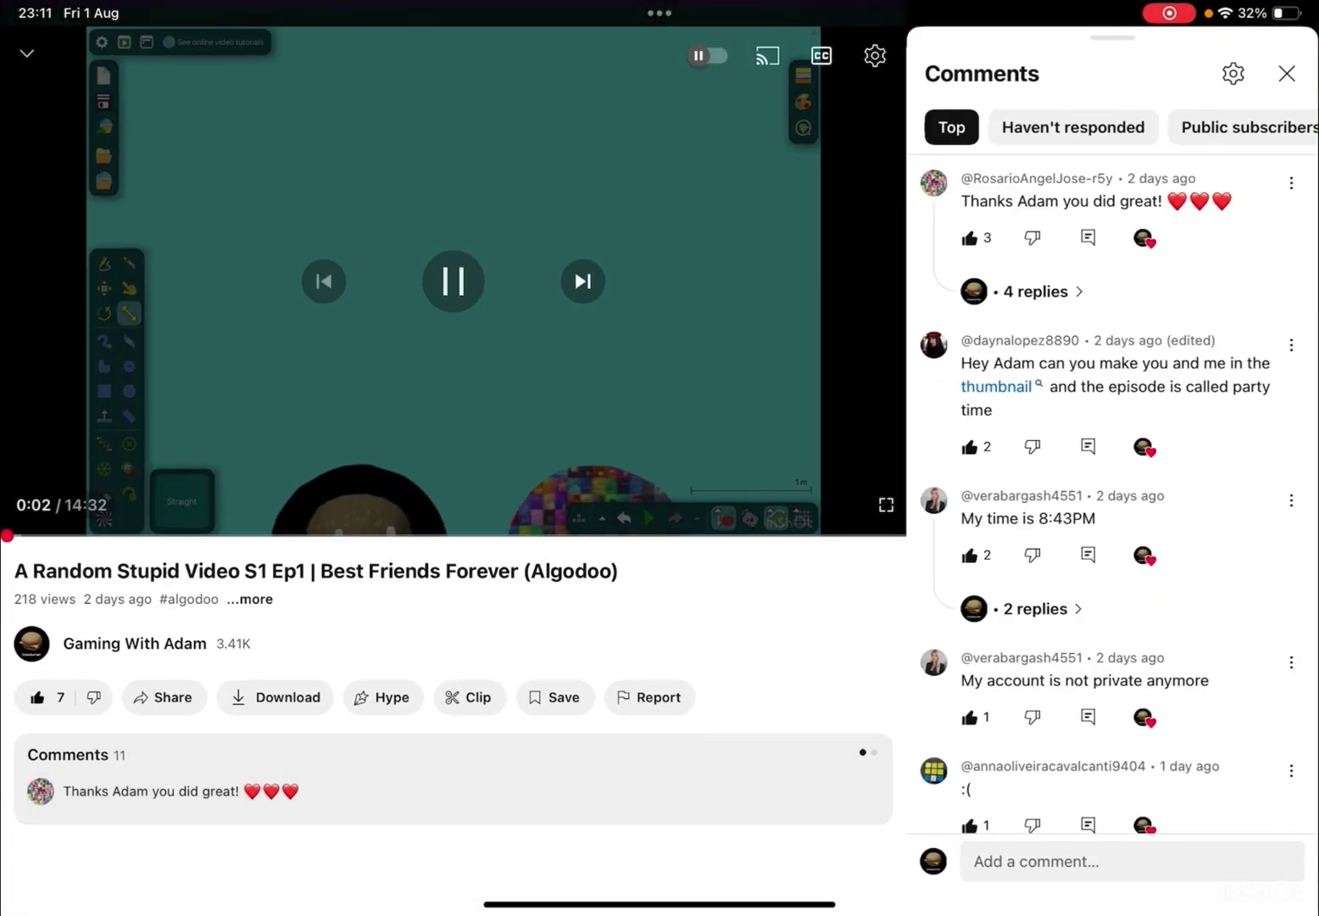
{"action": "left_click", "coordinate": [454, 280]}
{"action": "scroll", "coordinate": [1113, 494], "scroll_direction": "down", "scroll_amount": 2}
{"action": "scroll", "coordinate": [1113, 494], "scroll_direction": "up", "scroll_amount": 1}
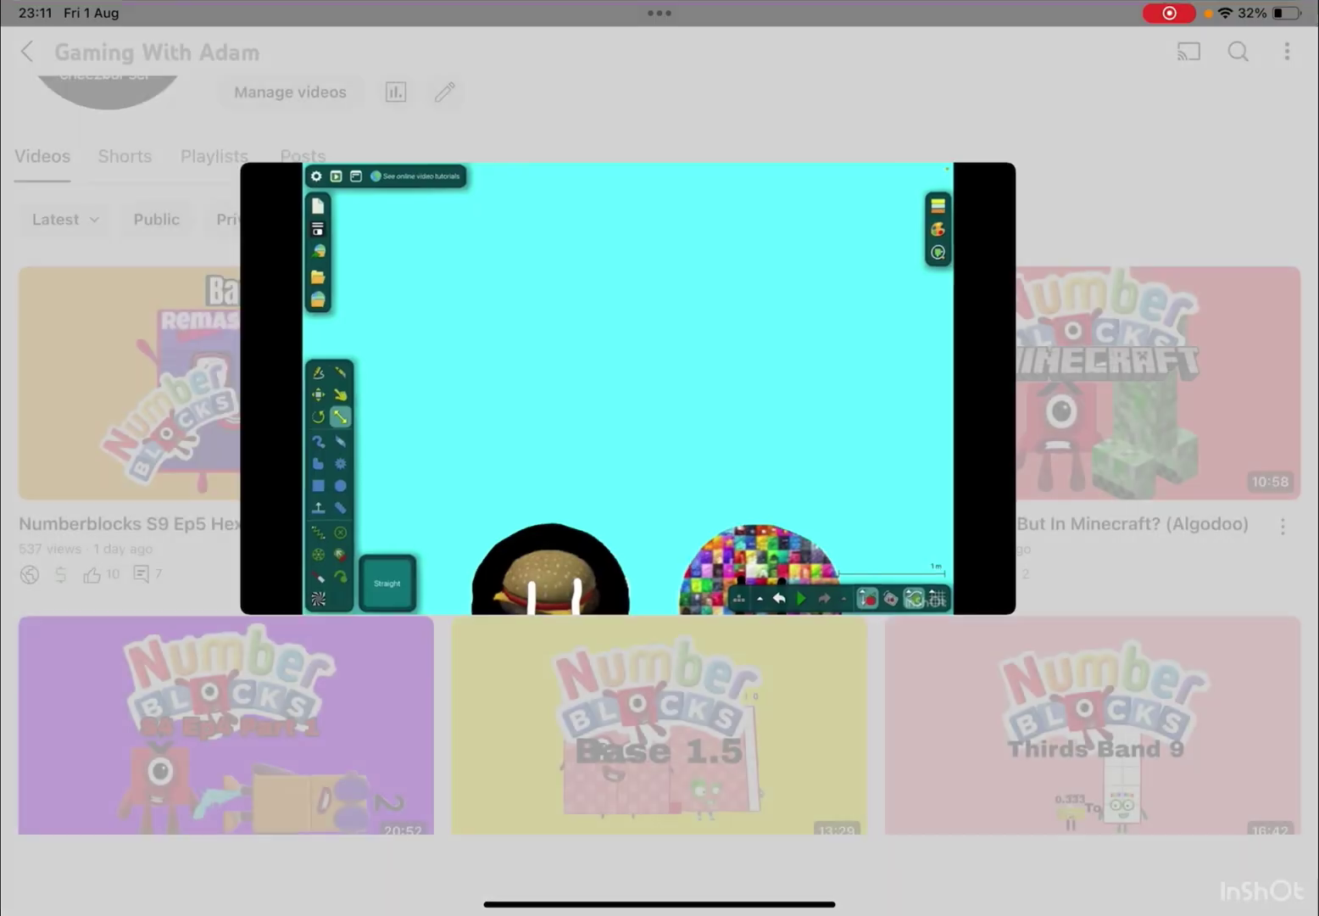
- Open the Hexadecimalblocks Remastered video's comments, then minimize it to the miniplayer
{"action": "left_click", "coordinate": [222, 370]}
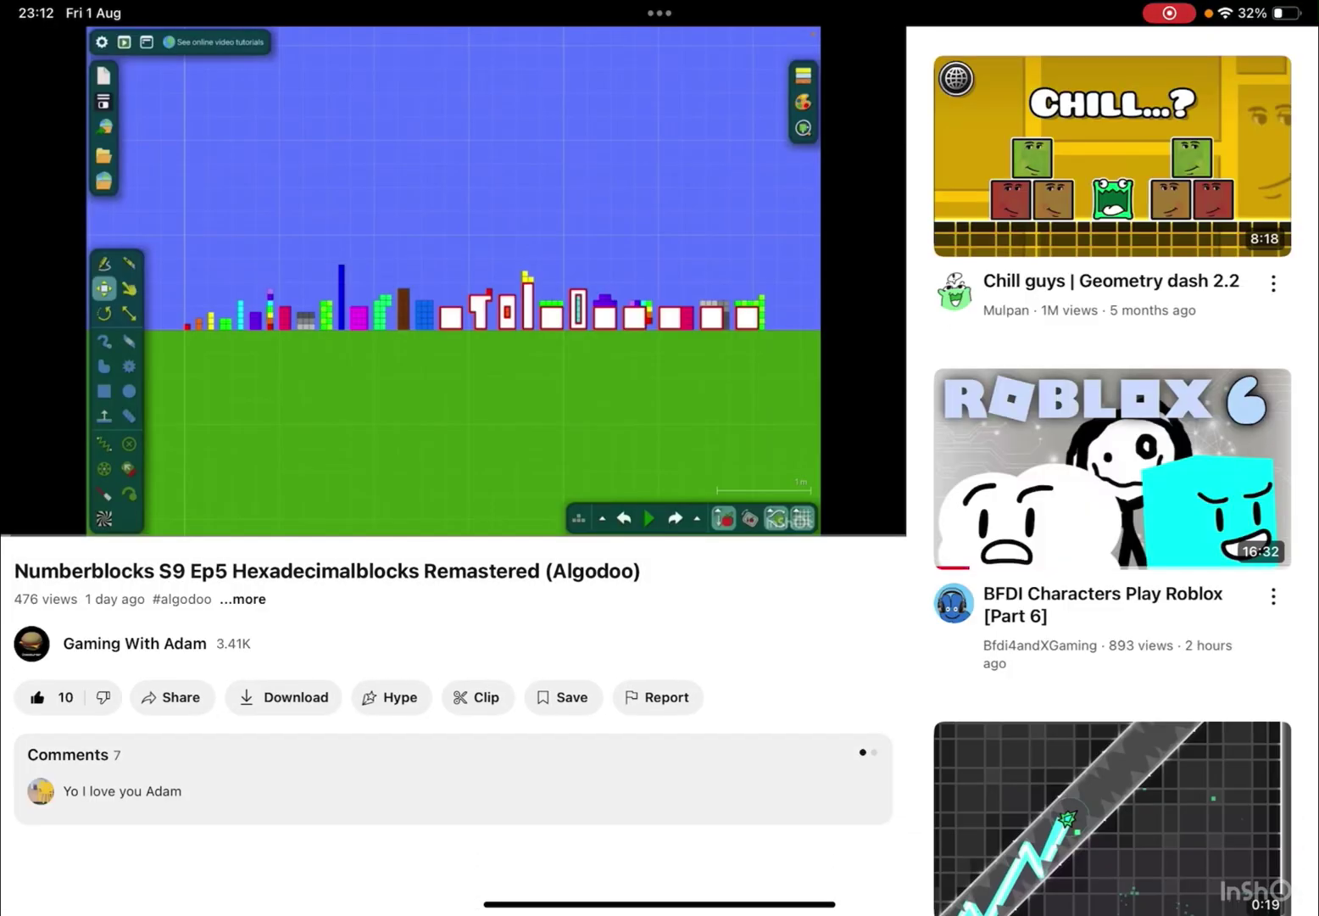
{"action": "left_click", "coordinate": [454, 778]}
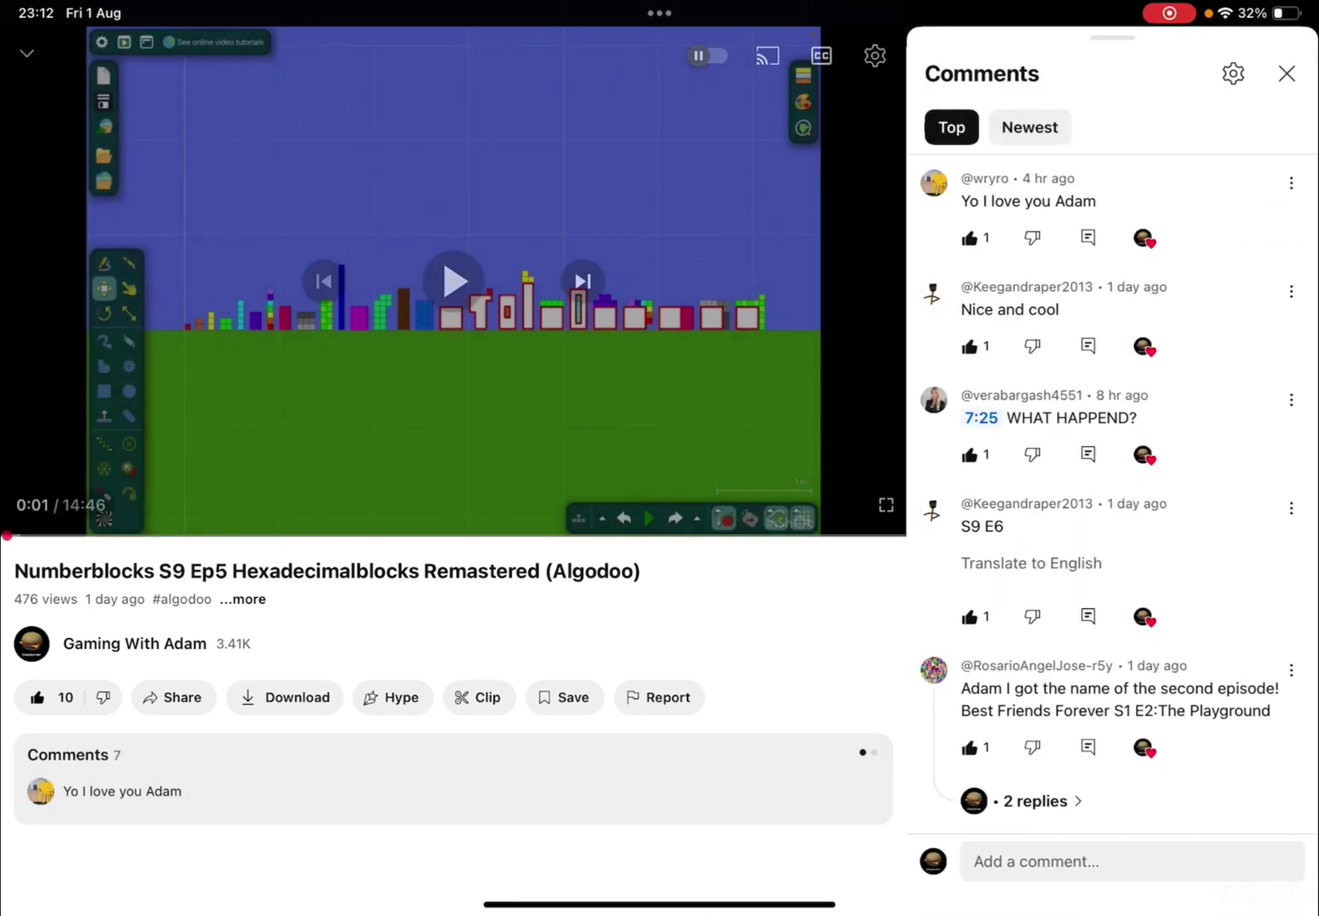
{"action": "scroll", "coordinate": [1113, 681], "scroll_direction": "down", "scroll_amount": 1}
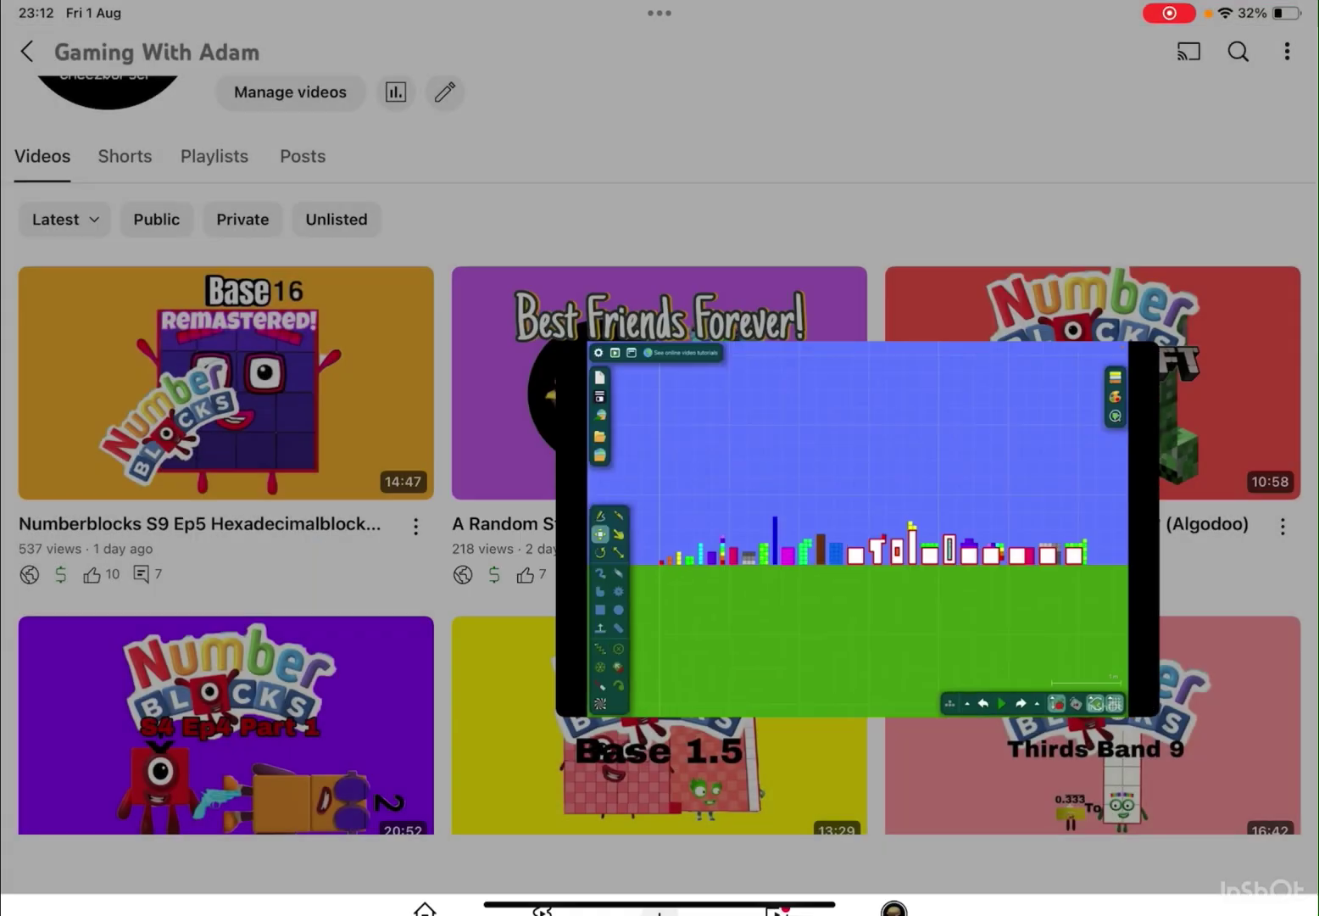
{"action": "left_click_drag", "start_coordinate": [453, 278], "coordinate": [454, 639]}
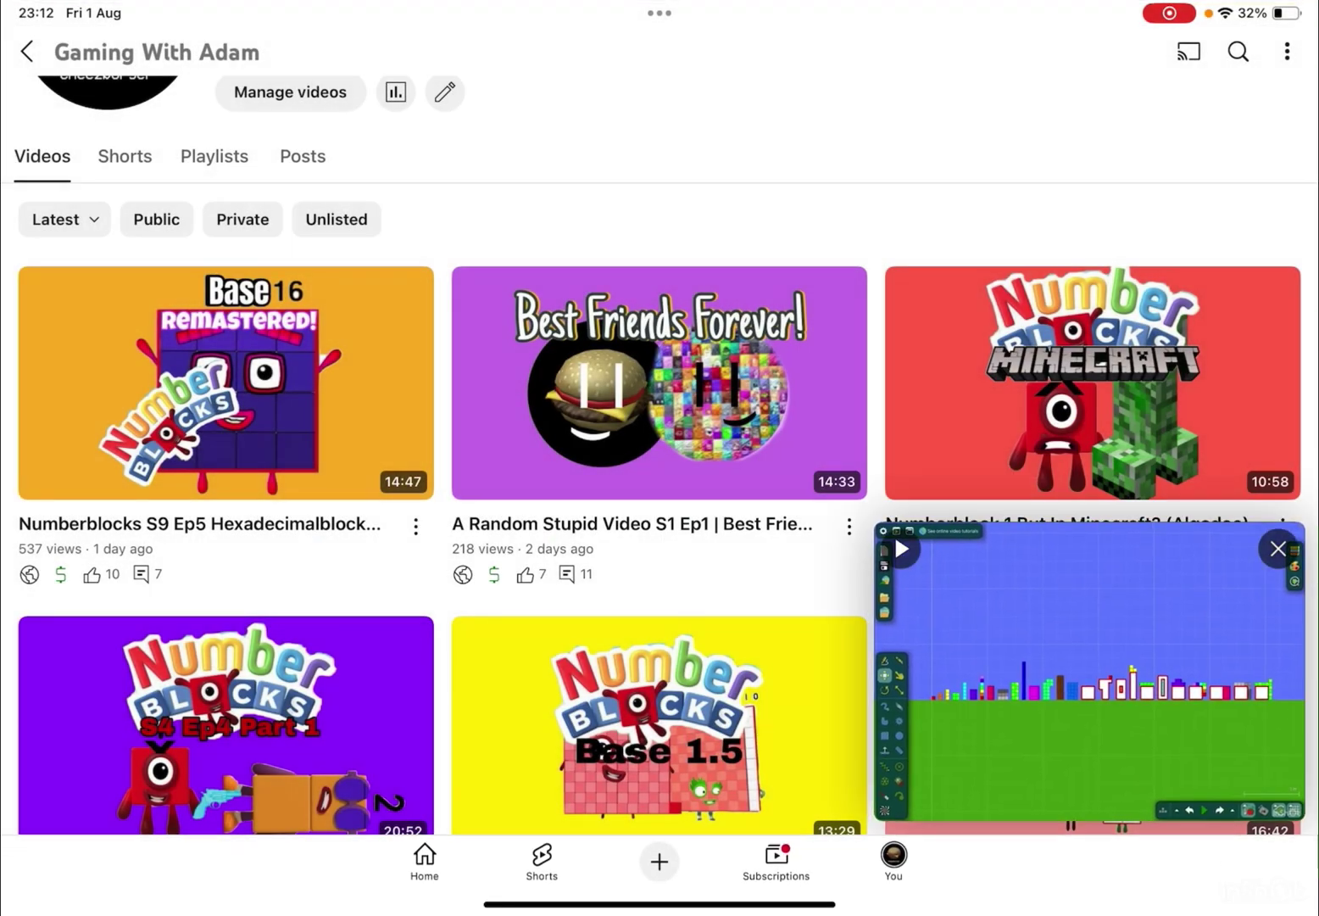
- Expand and re-minimize the miniplayer, then switch the channel page to its Posts tab
{"action": "left_click", "coordinate": [1083, 639]}
{"action": "left_click_drag", "start_coordinate": [454, 309], "coordinate": [453, 722]}
{"action": "scroll", "coordinate": [660, 439], "scroll_direction": "down", "scroll_amount": 2}
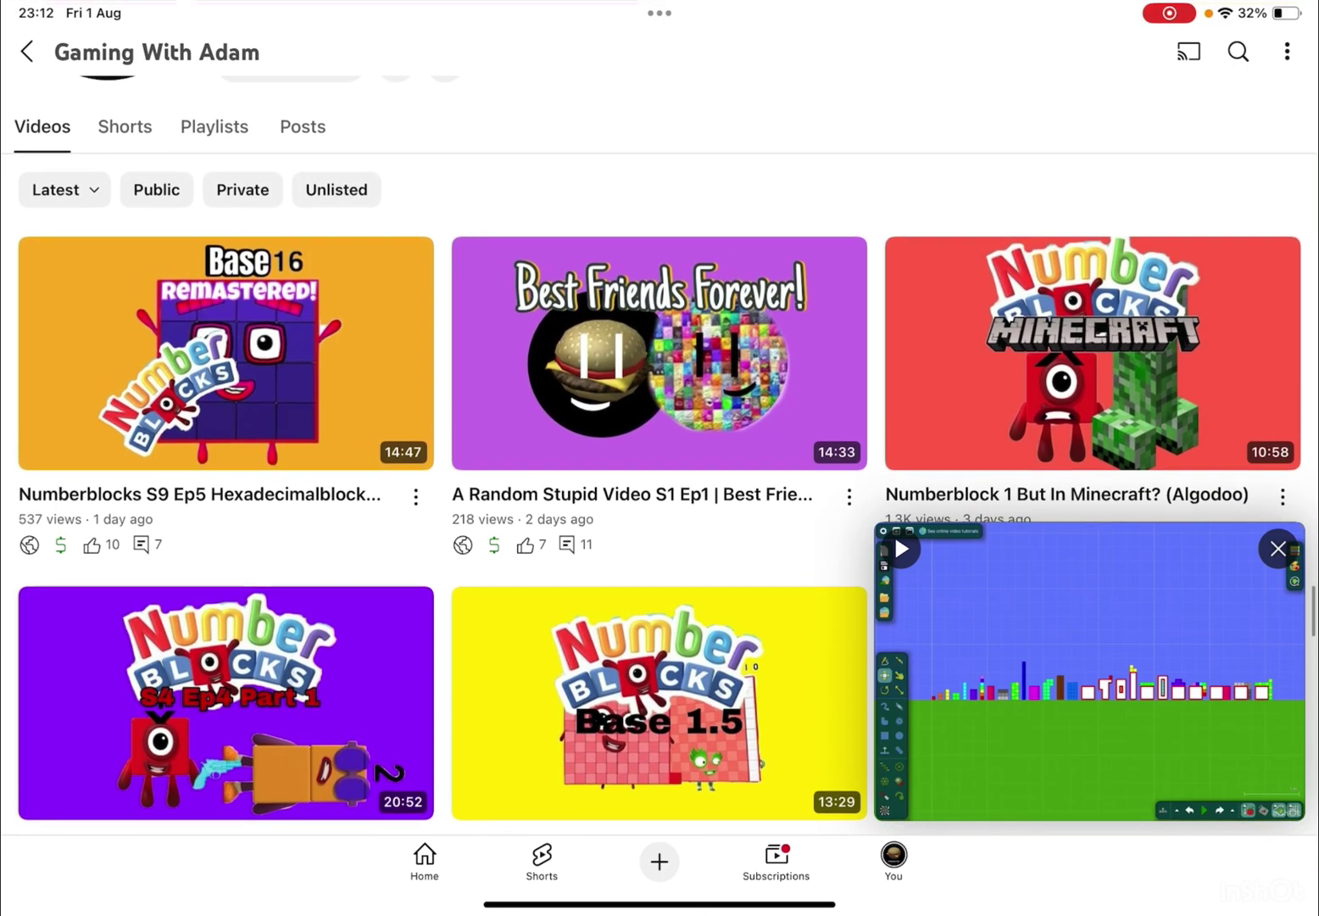
{"action": "scroll", "coordinate": [660, 439], "scroll_direction": "up", "scroll_amount": 3}
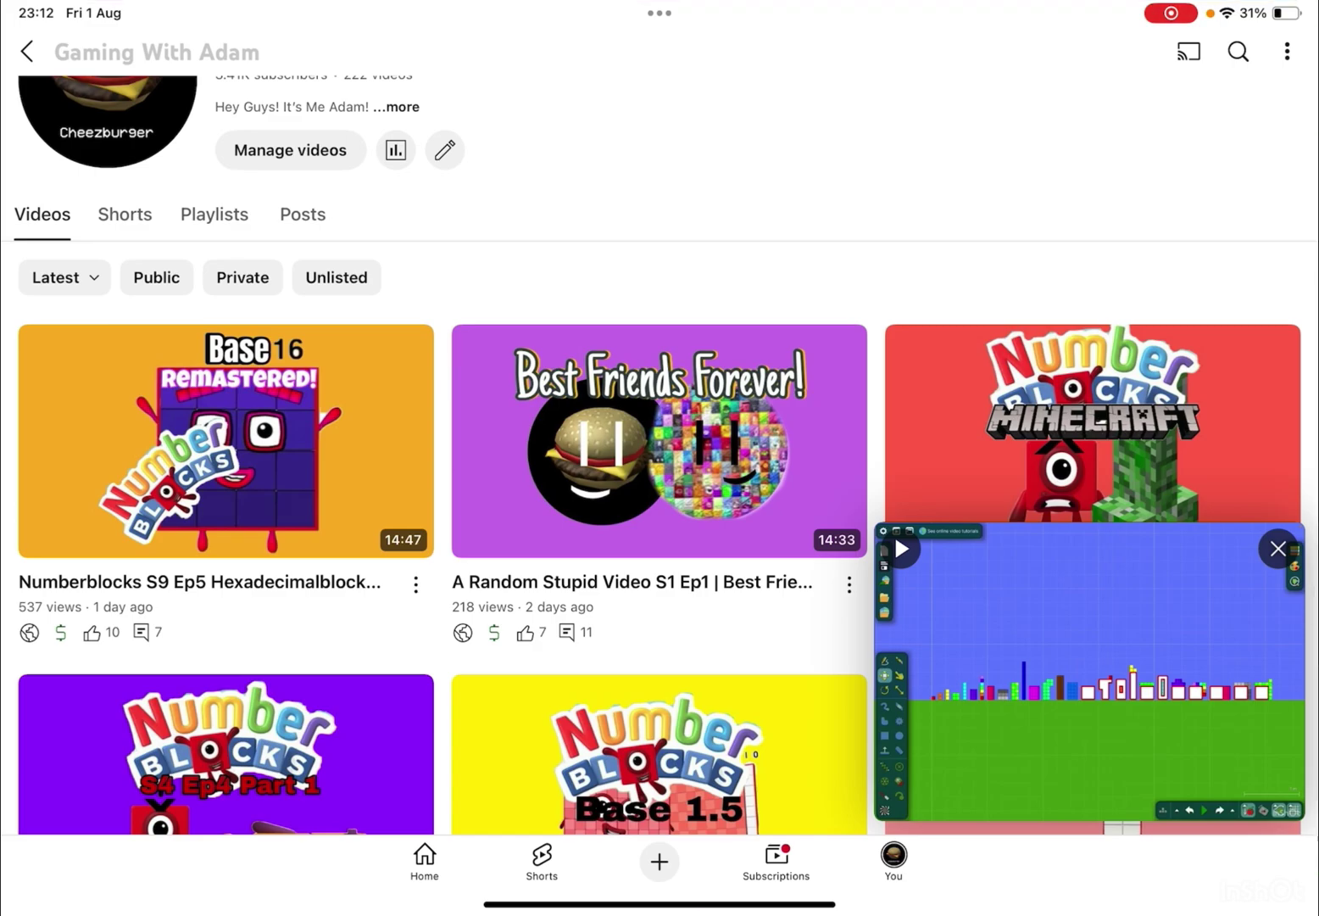
{"action": "left_click", "coordinate": [301, 214]}
{"action": "scroll", "coordinate": [661, 515], "scroll_direction": "down", "scroll_amount": 10}
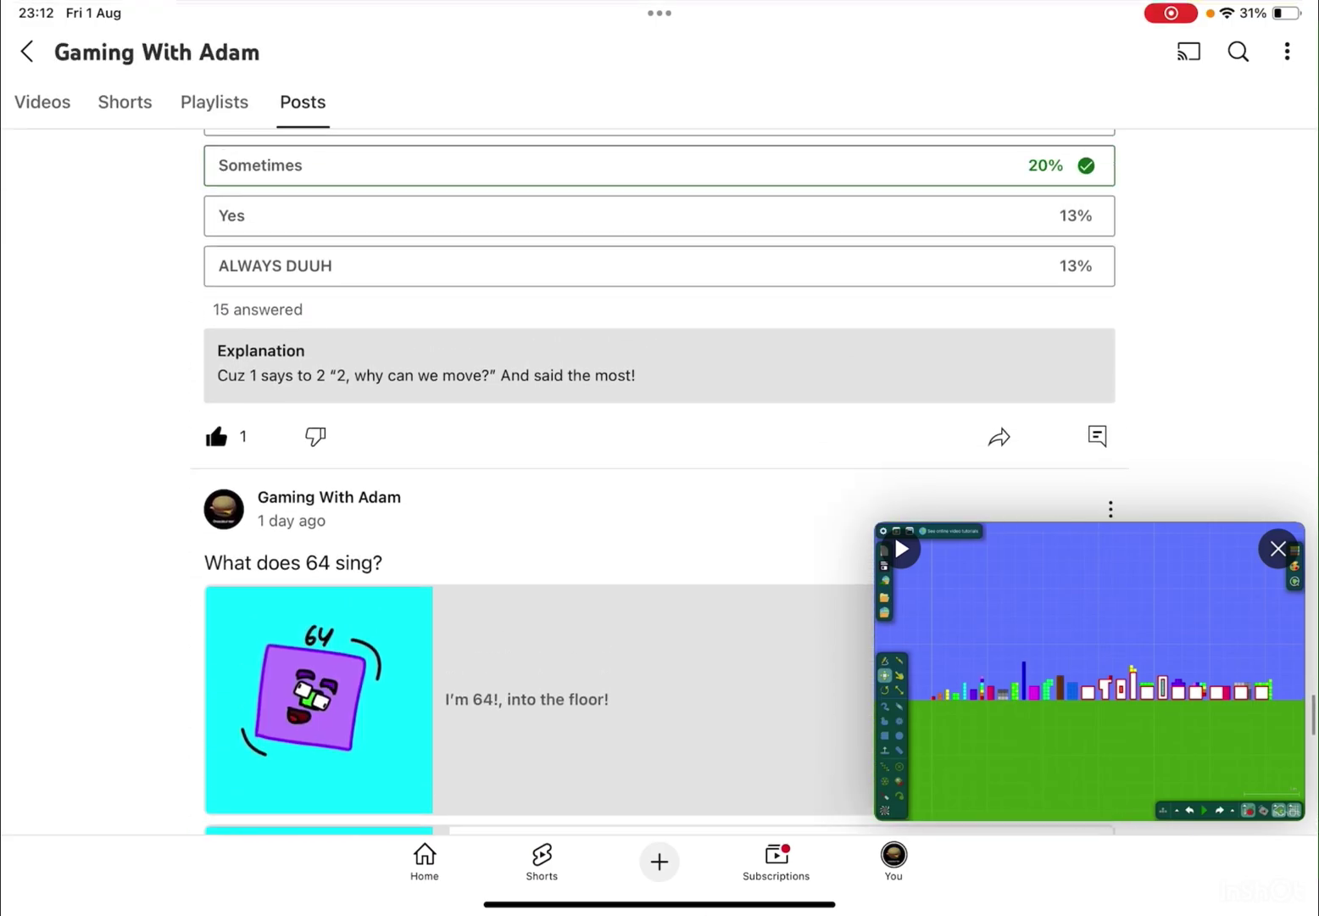
{"action": "scroll", "coordinate": [660, 515], "scroll_direction": "up", "scroll_amount": 3}
{"action": "scroll", "coordinate": [659, 481], "scroll_direction": "up", "scroll_amount": 6}
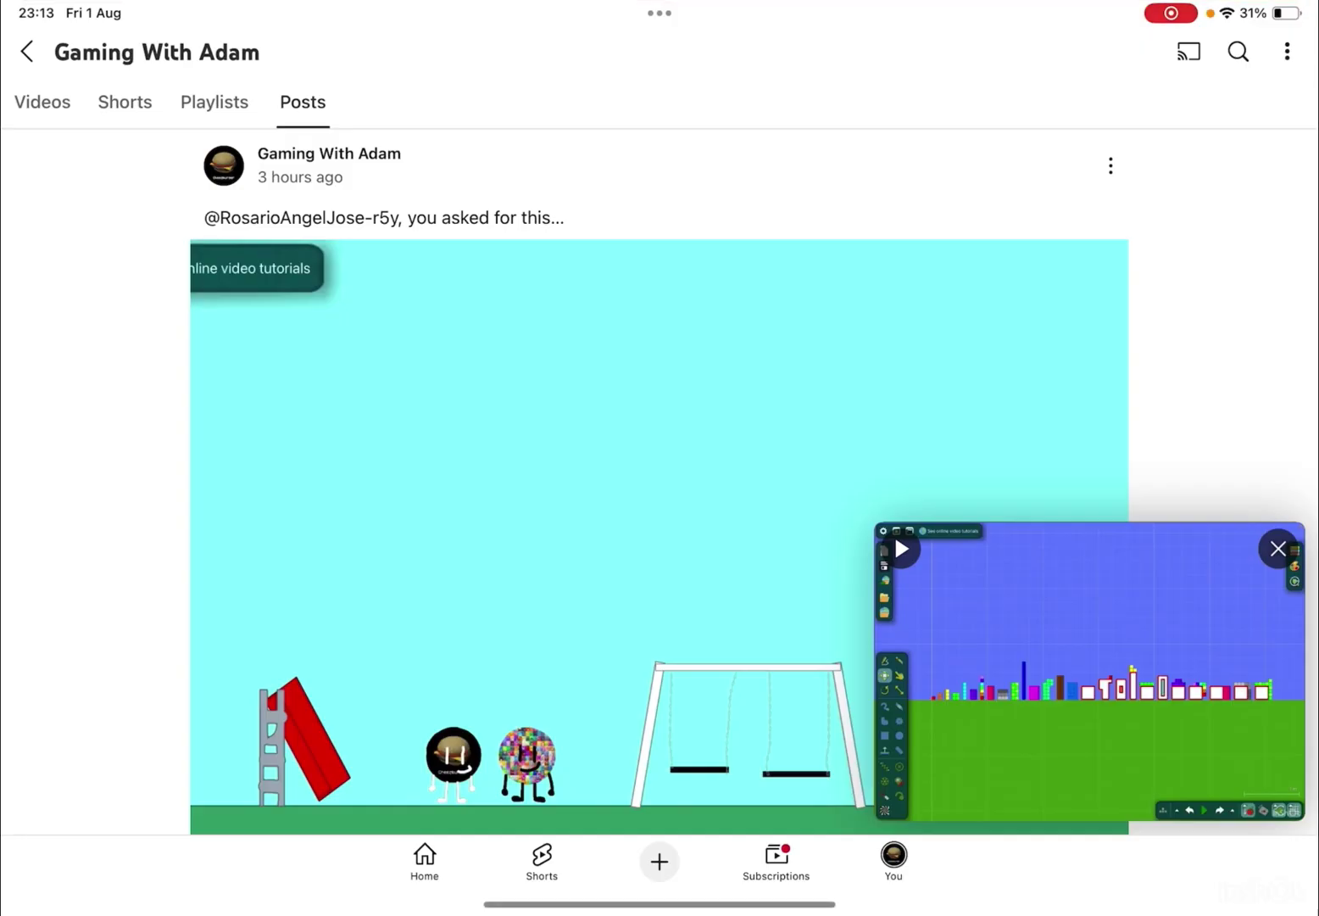
{"action": "scroll", "coordinate": [659, 515], "scroll_direction": "down", "scroll_amount": 5}
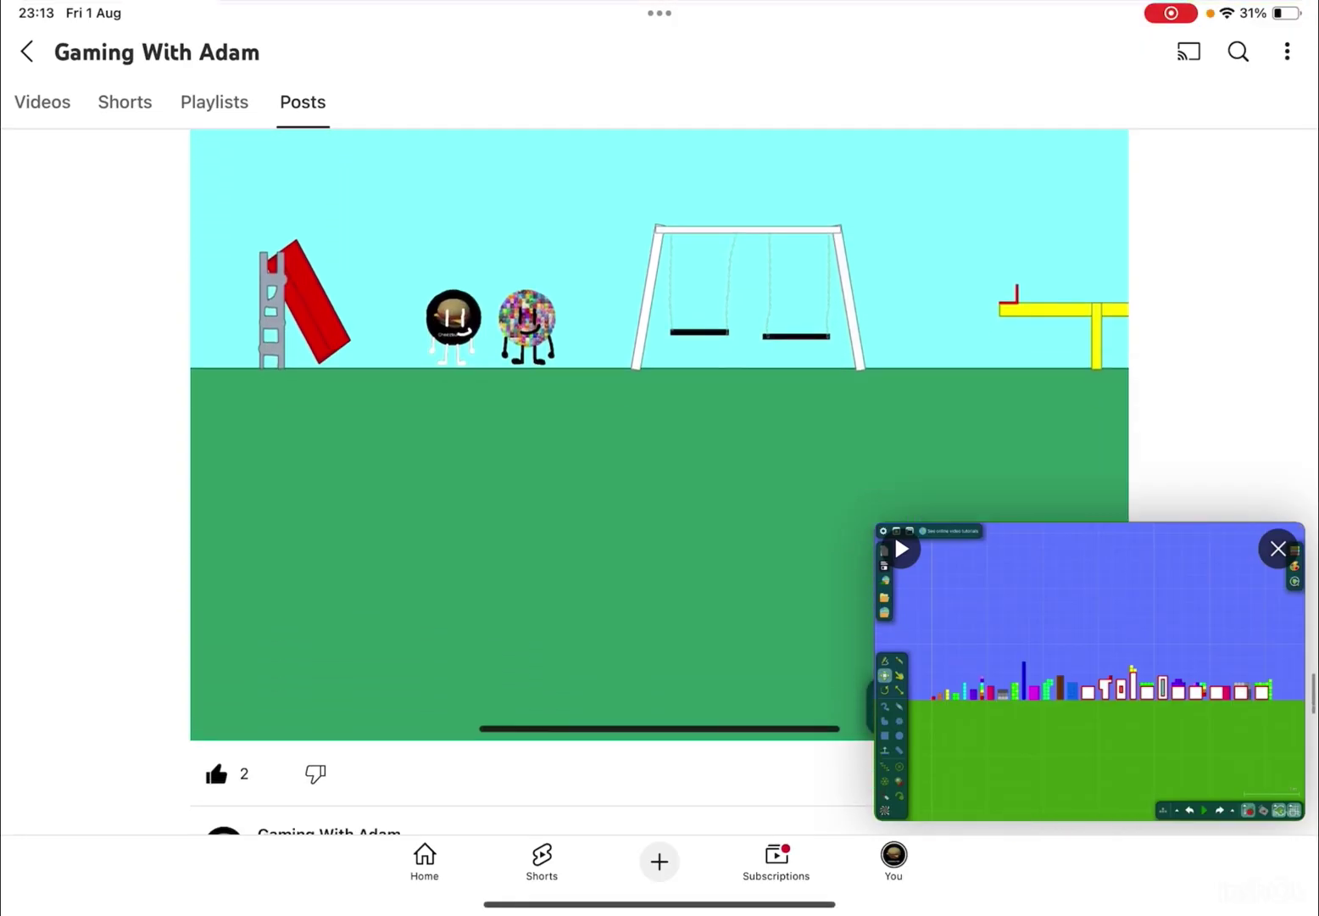
{"action": "scroll", "coordinate": [660, 514], "scroll_direction": "down", "scroll_amount": 5}
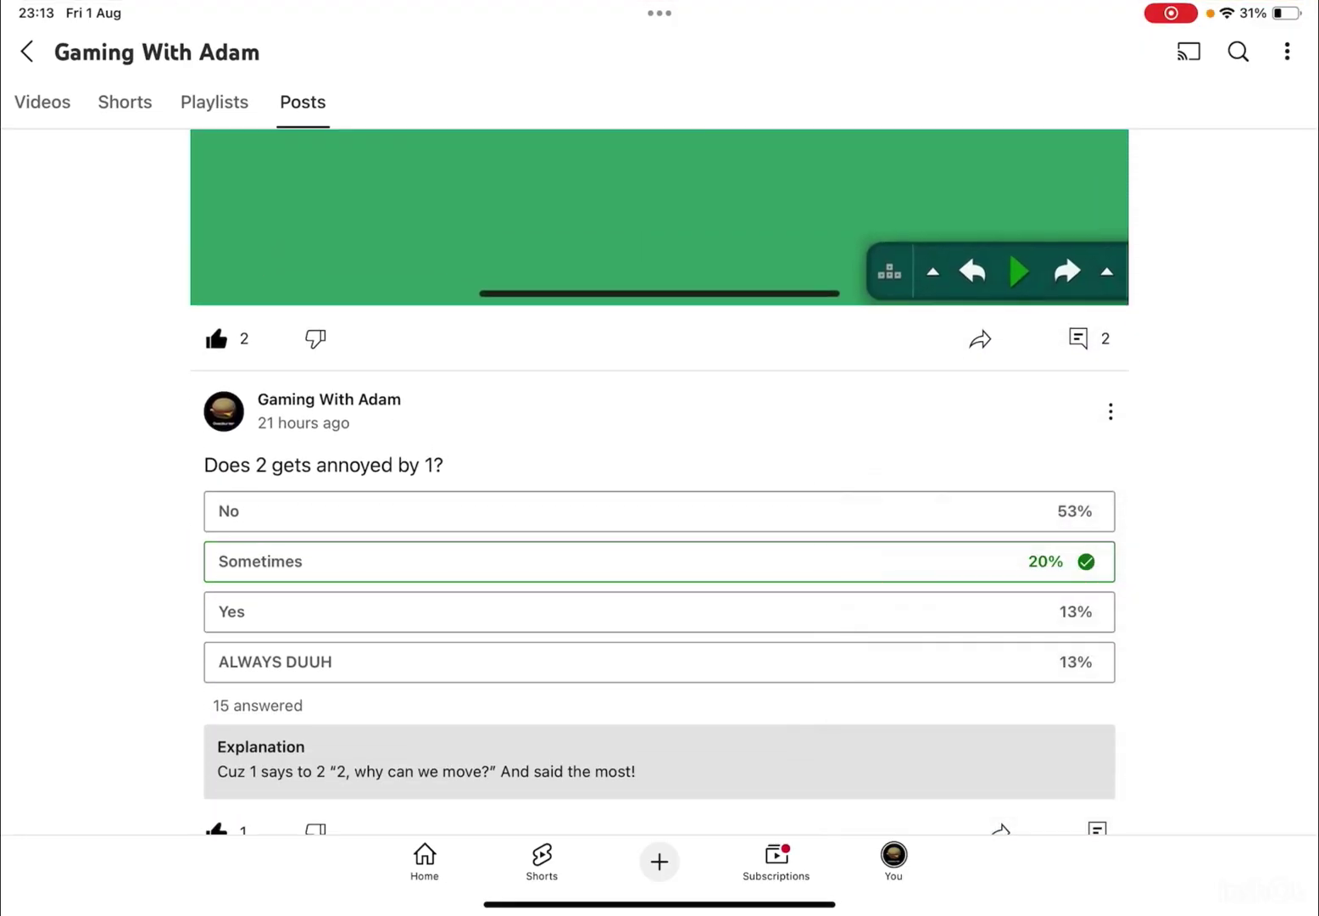
{"action": "left_click", "coordinate": [1087, 338]}
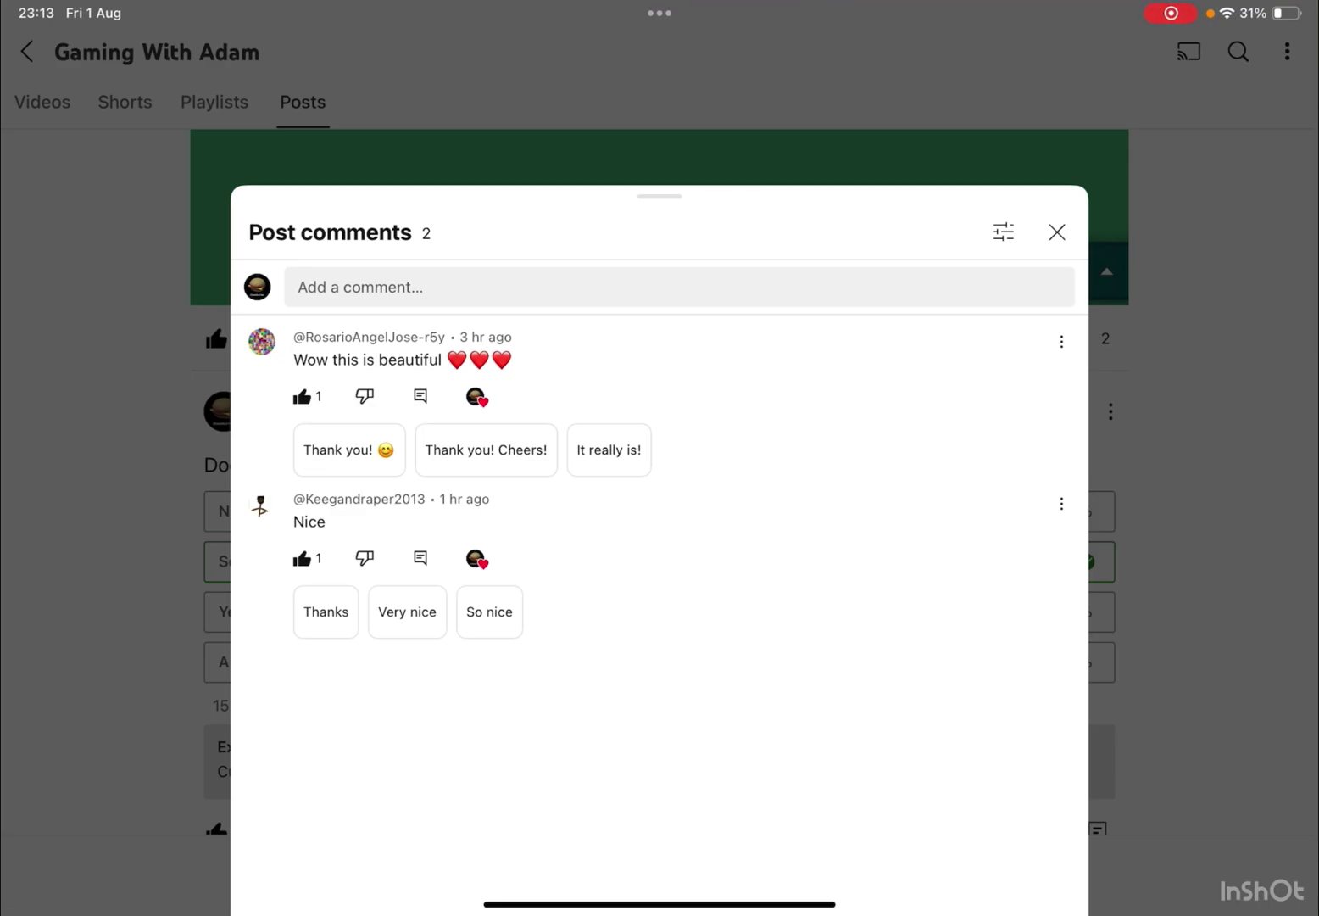
{"action": "left_click", "coordinate": [301, 558]}
{"action": "left_click", "coordinate": [301, 558]}
{"action": "left_click", "coordinate": [262, 341]}
{"action": "left_click", "coordinate": [907, 722]}
{"action": "left_click", "coordinate": [1057, 231]}
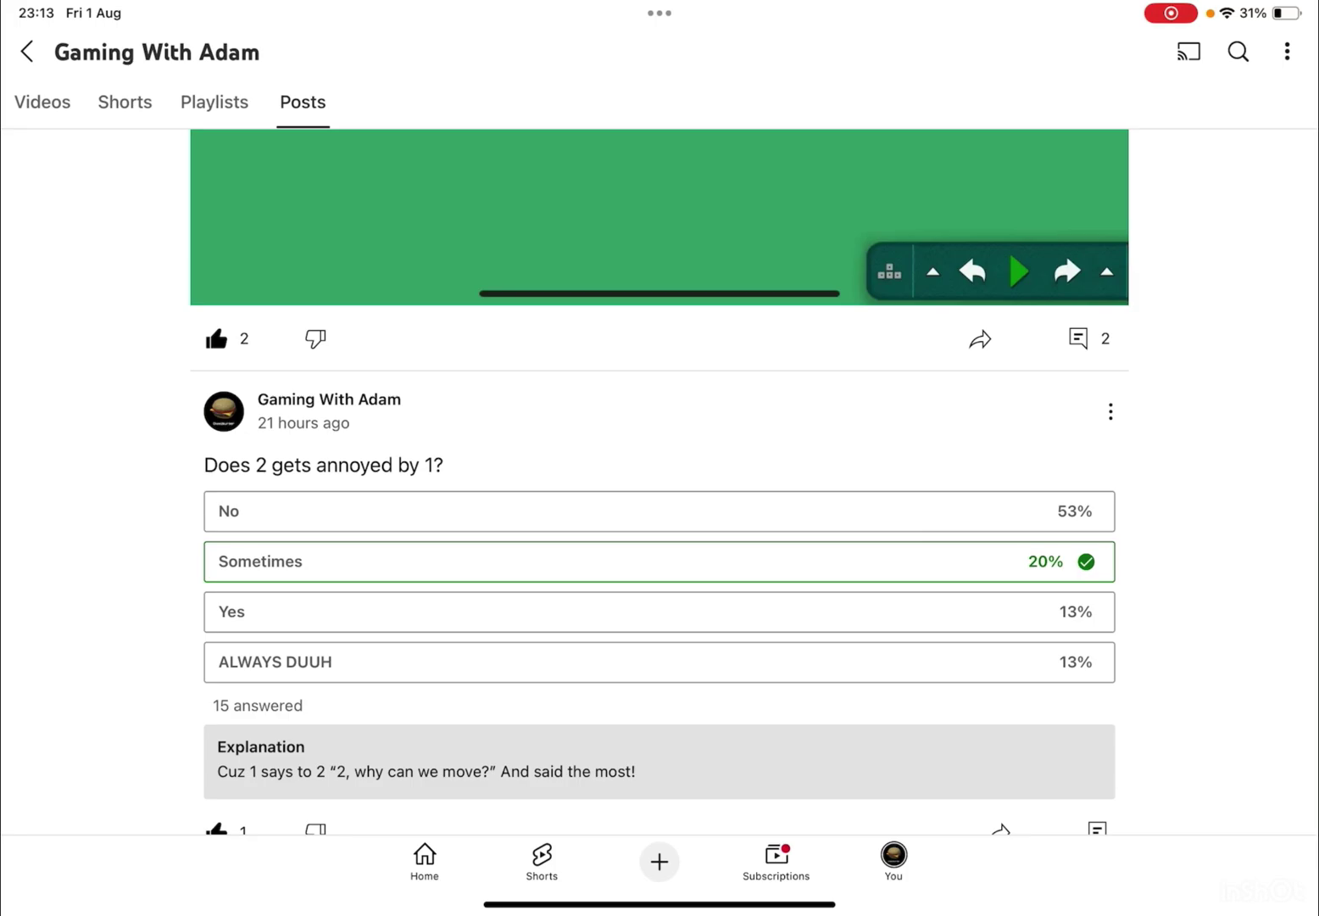
{"action": "scroll", "coordinate": [660, 515], "scroll_direction": "down", "scroll_amount": 2}
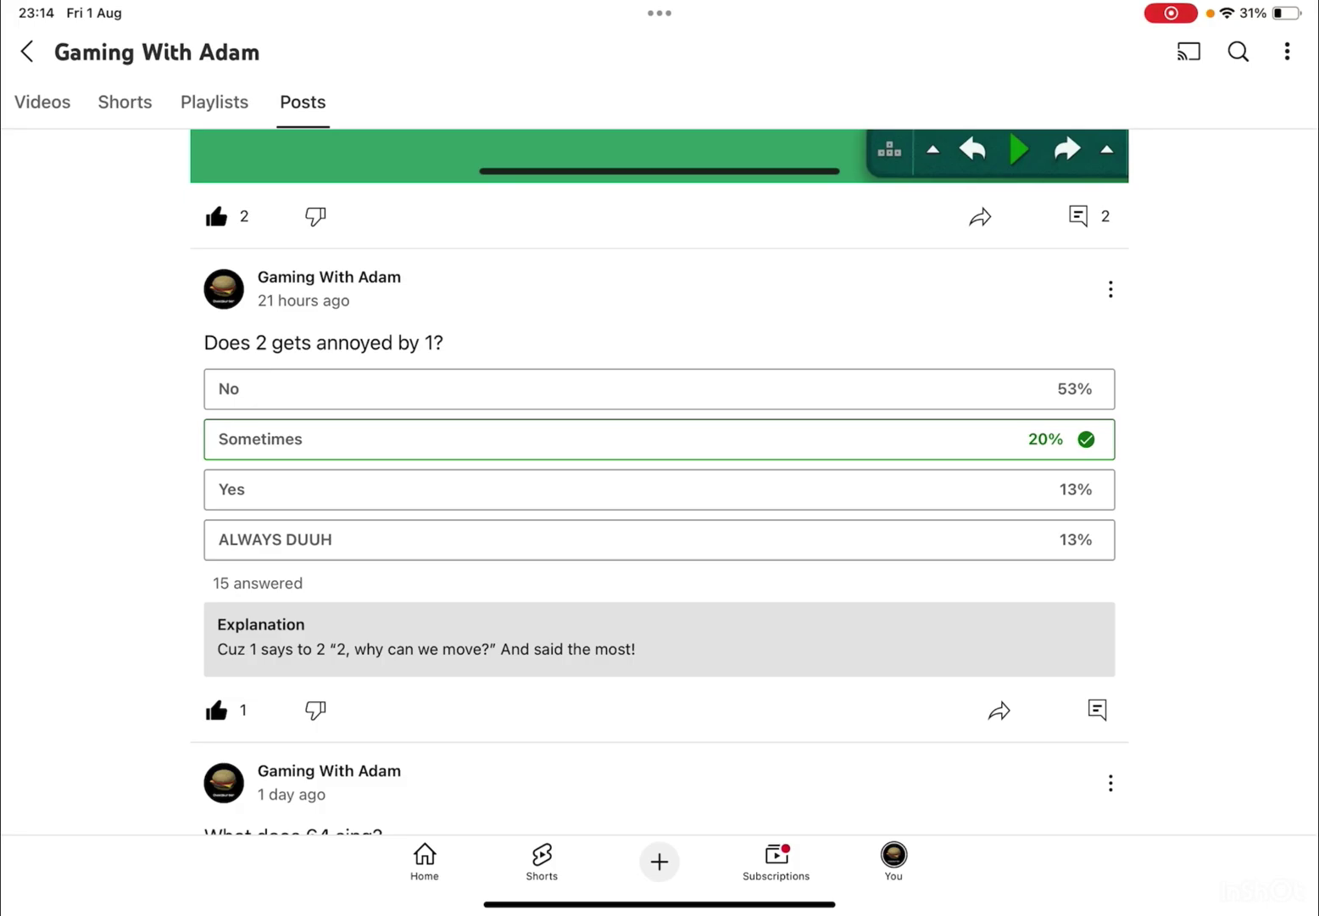
{"action": "scroll", "coordinate": [660, 481], "scroll_direction": "down", "scroll_amount": 6}
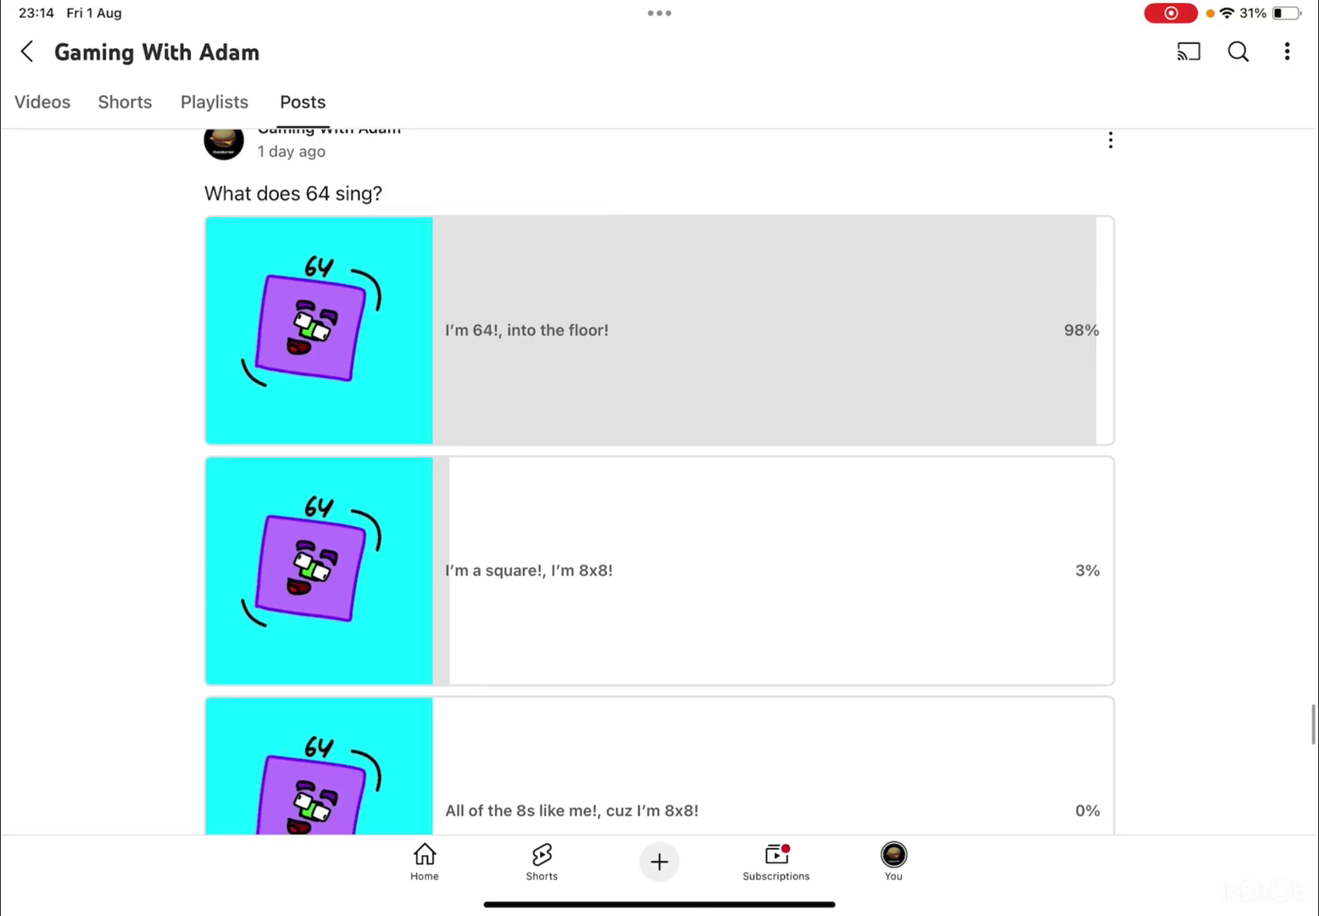
{"action": "scroll", "coordinate": [660, 482], "scroll_direction": "down", "scroll_amount": 1}
{"action": "scroll", "coordinate": [660, 481], "scroll_direction": "up", "scroll_amount": 1}
{"action": "scroll", "coordinate": [659, 481], "scroll_direction": "down", "scroll_amount": 4}
{"action": "scroll", "coordinate": [660, 482], "scroll_direction": "down", "scroll_amount": 2}
{"action": "scroll", "coordinate": [659, 480], "scroll_direction": "down", "scroll_amount": 4}
{"action": "scroll", "coordinate": [660, 482], "scroll_direction": "down", "scroll_amount": 5}
{"action": "scroll", "coordinate": [660, 481], "scroll_direction": "up", "scroll_amount": 2}
{"action": "scroll", "coordinate": [659, 482], "scroll_direction": "up", "scroll_amount": 9}
{"action": "scroll", "coordinate": [659, 481], "scroll_direction": "down", "scroll_amount": 6}
{"action": "scroll", "coordinate": [660, 481], "scroll_direction": "up", "scroll_amount": 1}
{"action": "scroll", "coordinate": [660, 481], "scroll_direction": "down", "scroll_amount": 1}
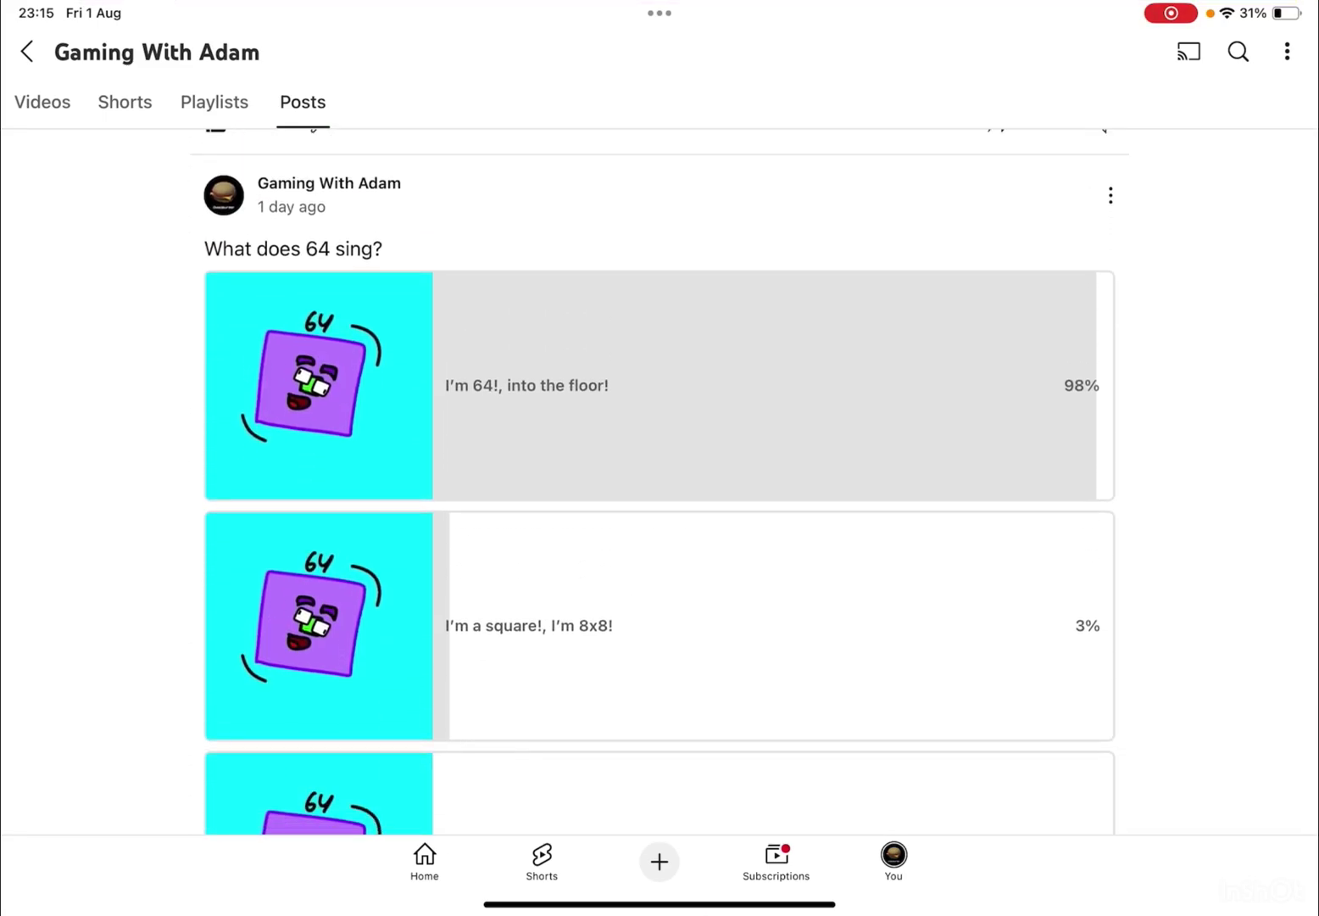
{"action": "scroll", "coordinate": [660, 481], "scroll_direction": "down", "scroll_amount": 1}
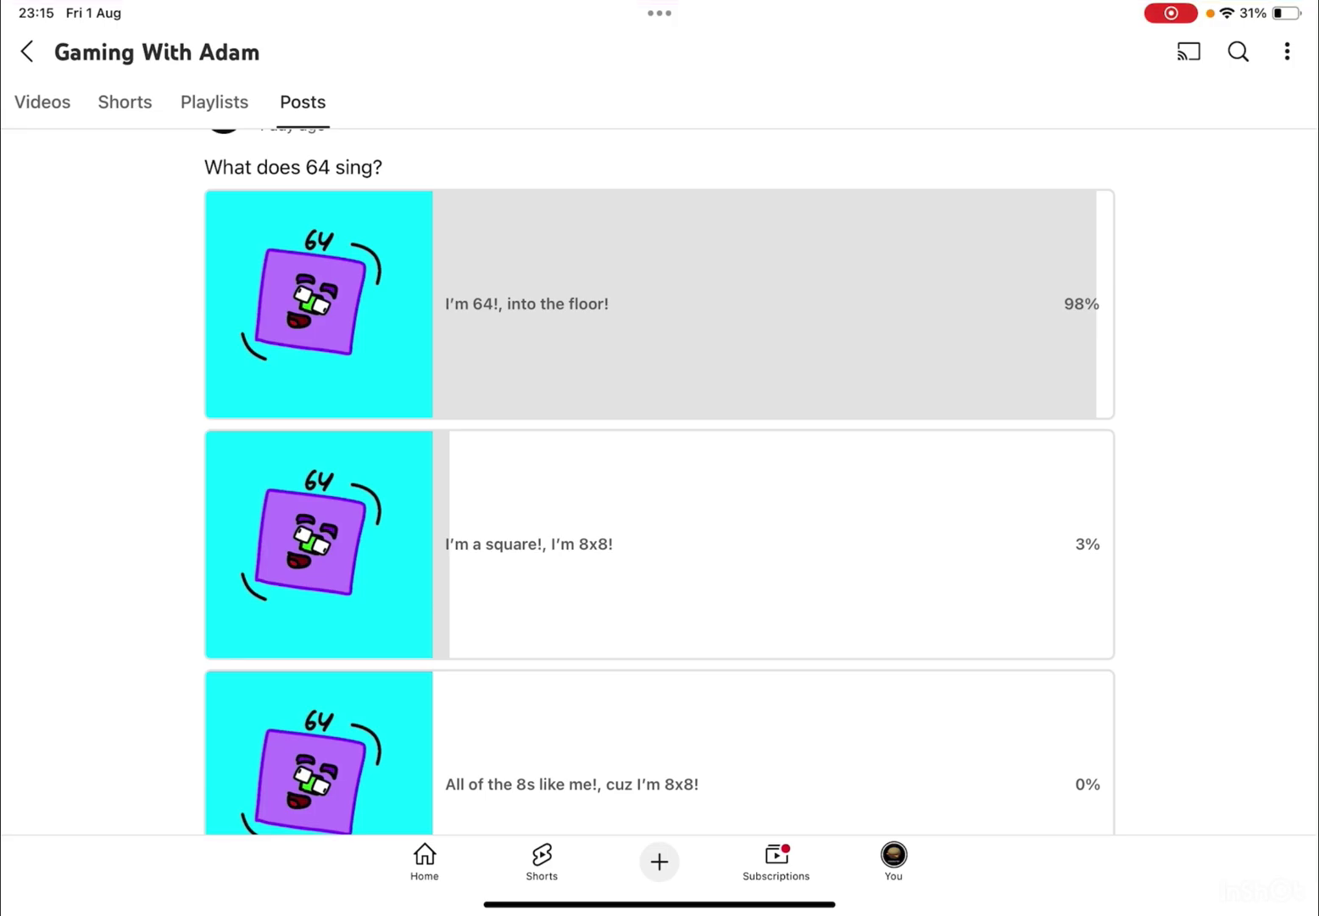
{"action": "scroll", "coordinate": [660, 481], "scroll_direction": "down", "scroll_amount": 3}
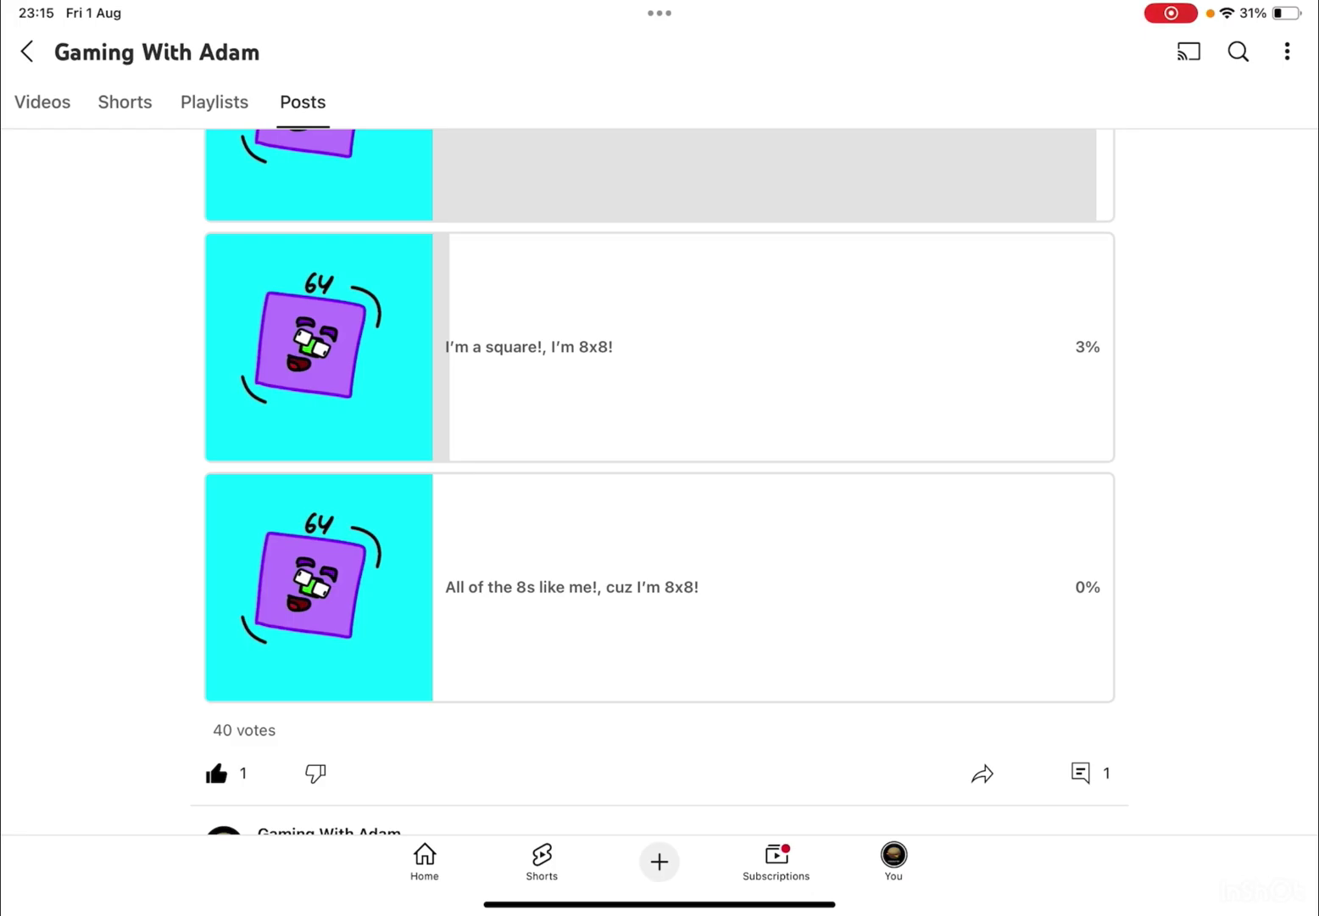
{"action": "scroll", "coordinate": [660, 482], "scroll_direction": "down", "scroll_amount": 2}
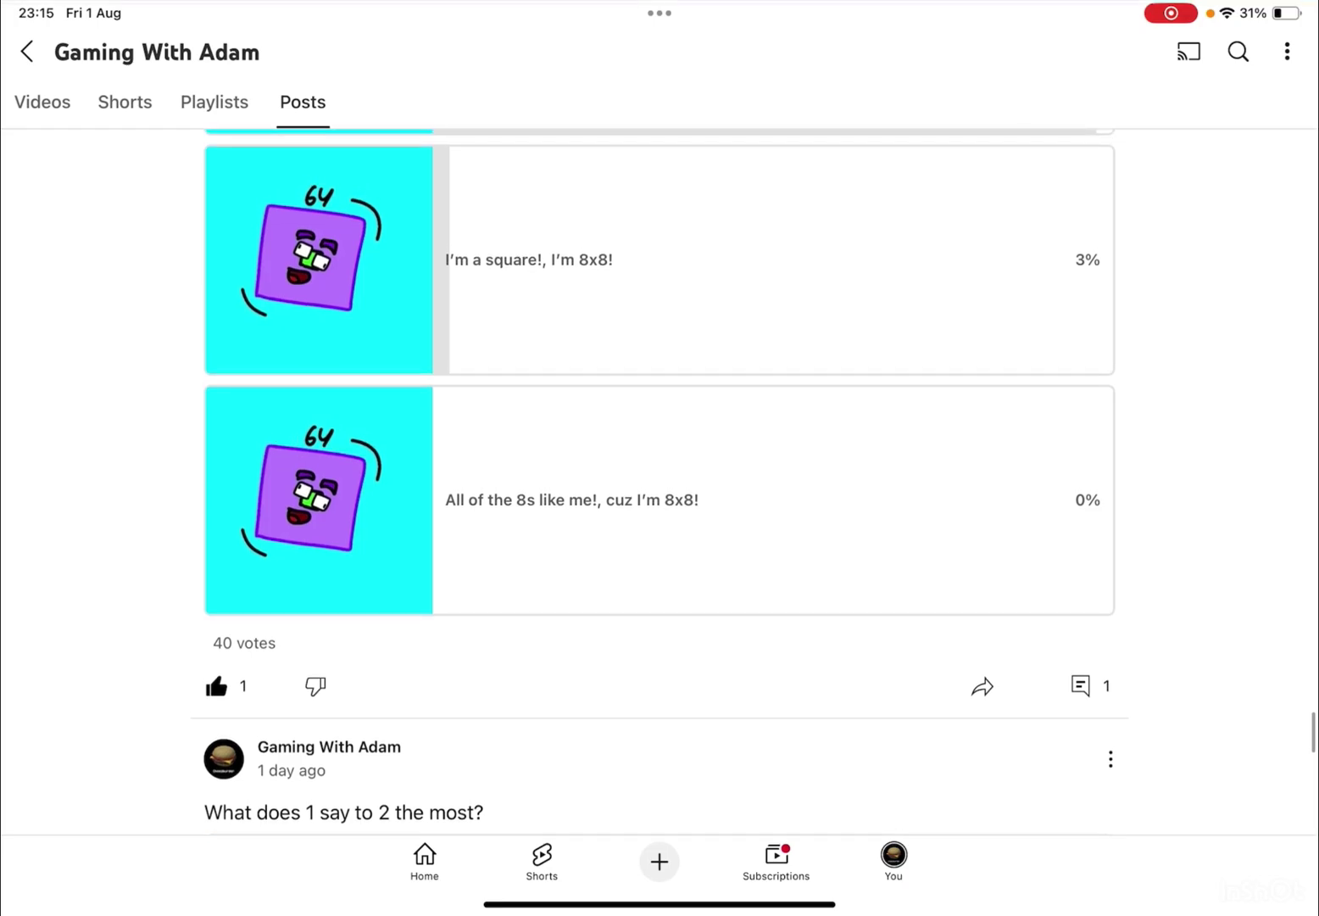
{"action": "scroll", "coordinate": [660, 481], "scroll_direction": "down", "scroll_amount": 5}
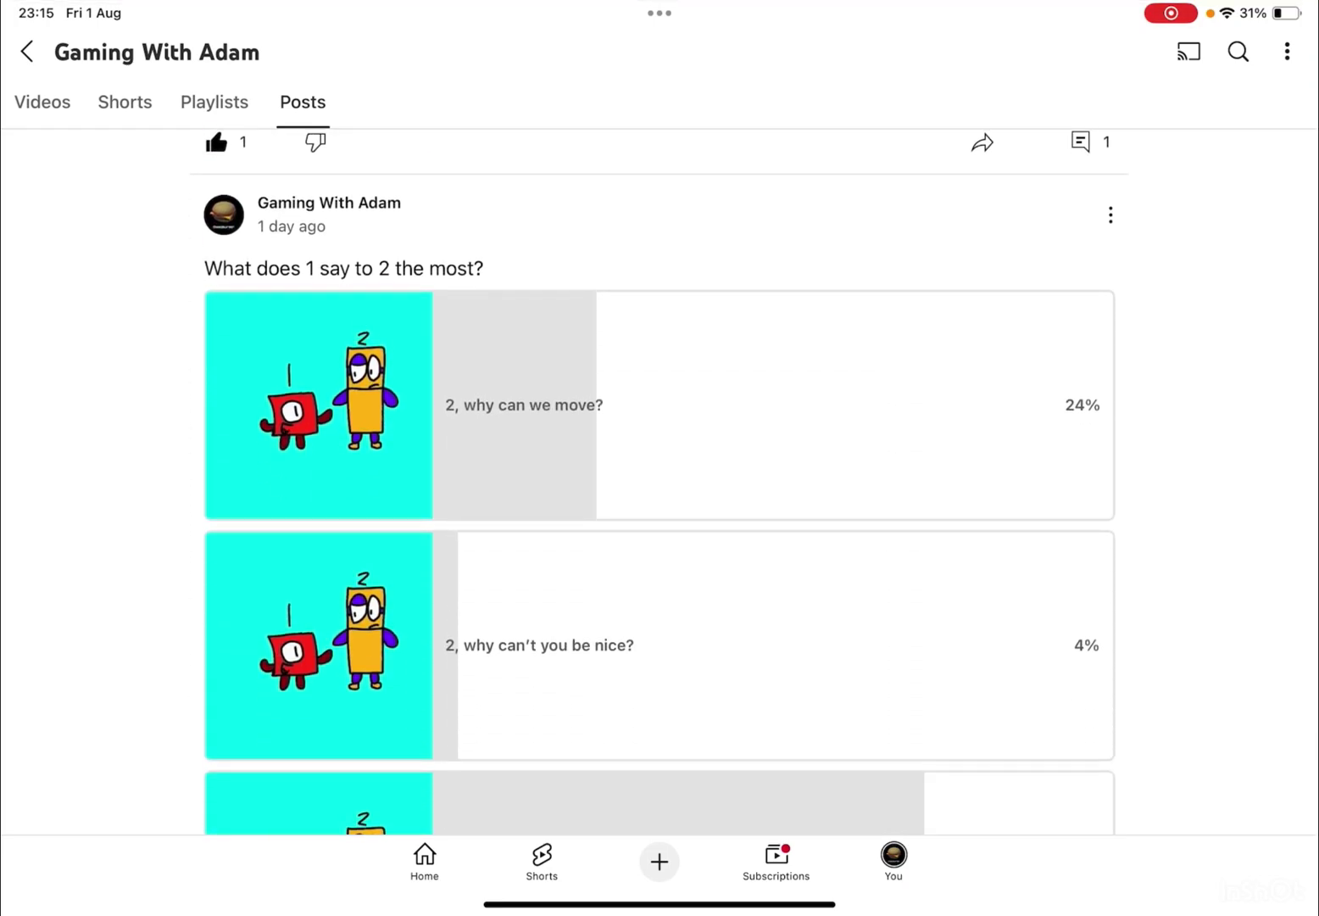
{"action": "scroll", "coordinate": [660, 482], "scroll_direction": "up", "scroll_amount": 15}
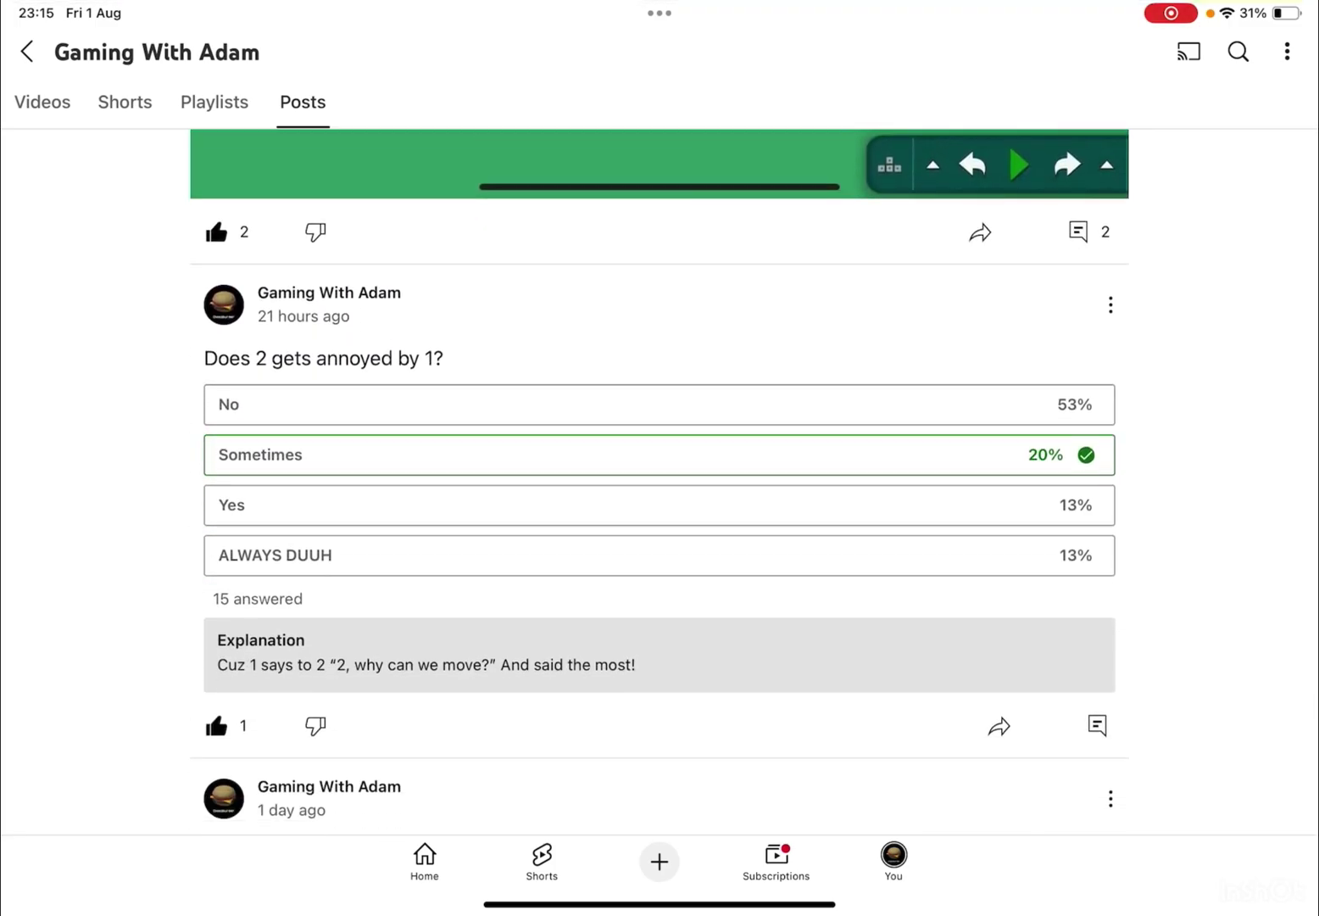
{"action": "scroll", "coordinate": [660, 482], "scroll_direction": "down", "scroll_amount": 15}
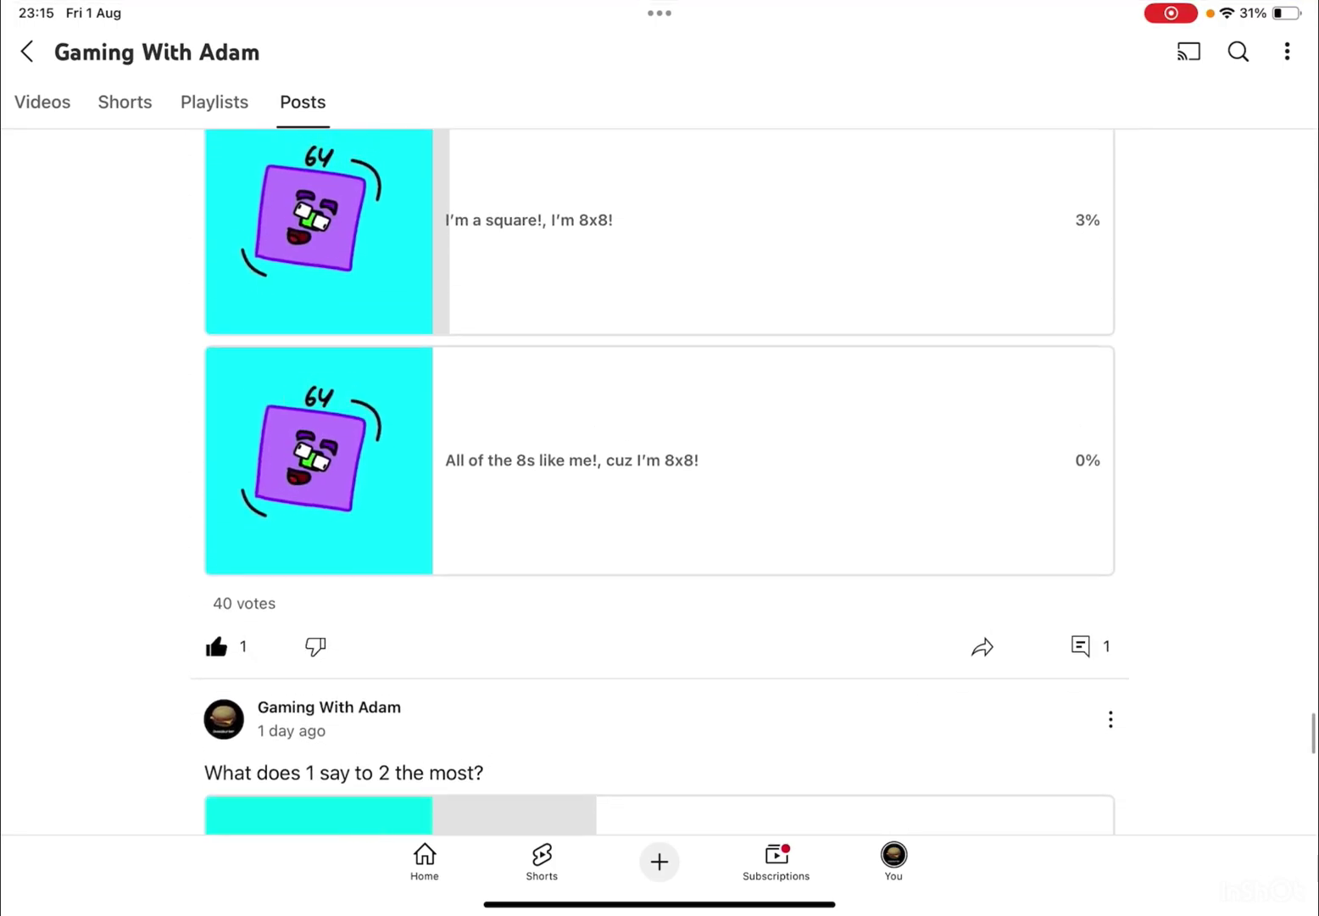
{"action": "scroll", "coordinate": [660, 481], "scroll_direction": "down", "scroll_amount": 5}
{"action": "scroll", "coordinate": [660, 482], "scroll_direction": "down", "scroll_amount": 3}
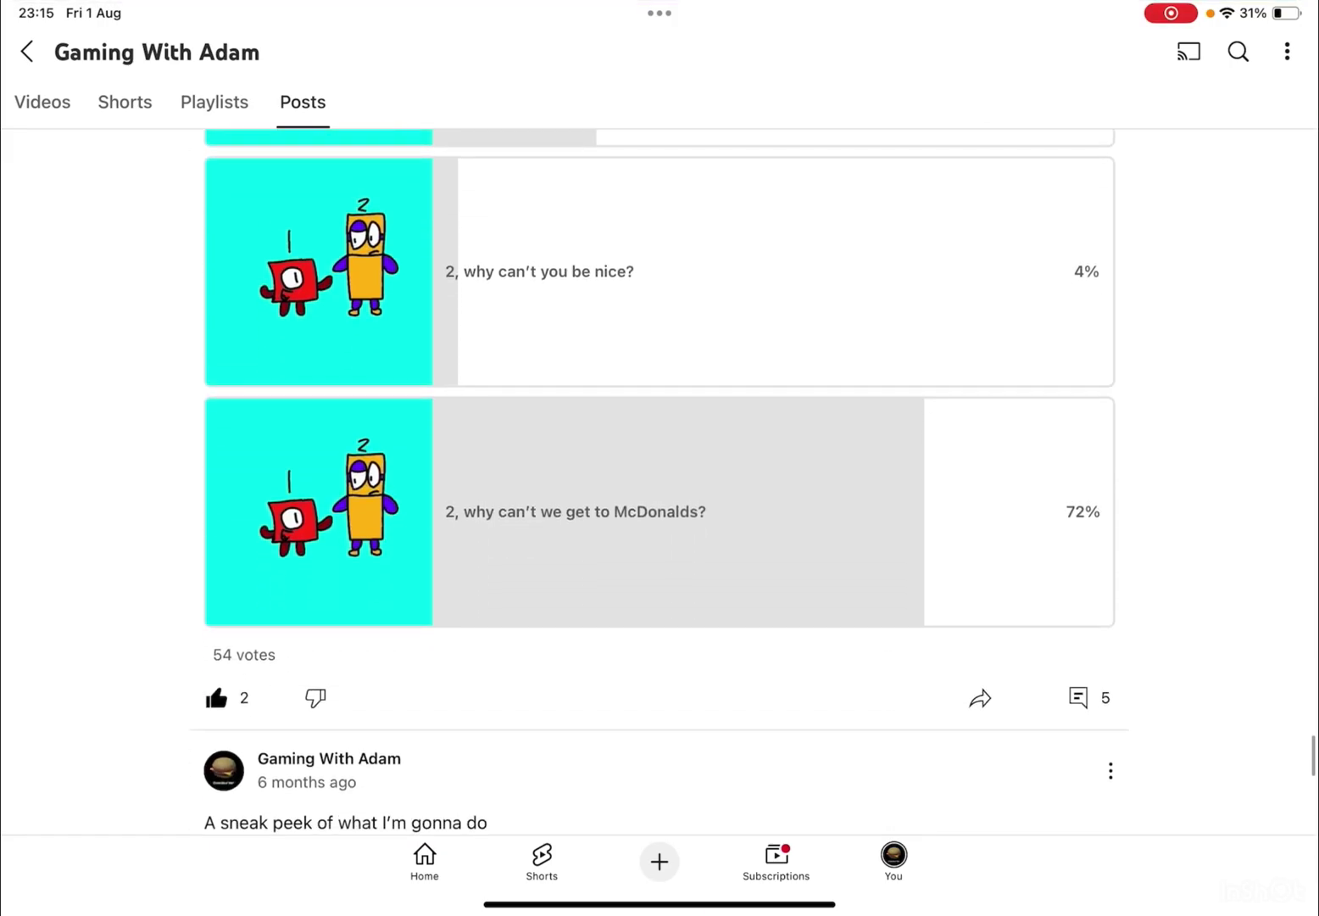
{"action": "scroll", "coordinate": [659, 481], "scroll_direction": "up", "scroll_amount": 3}
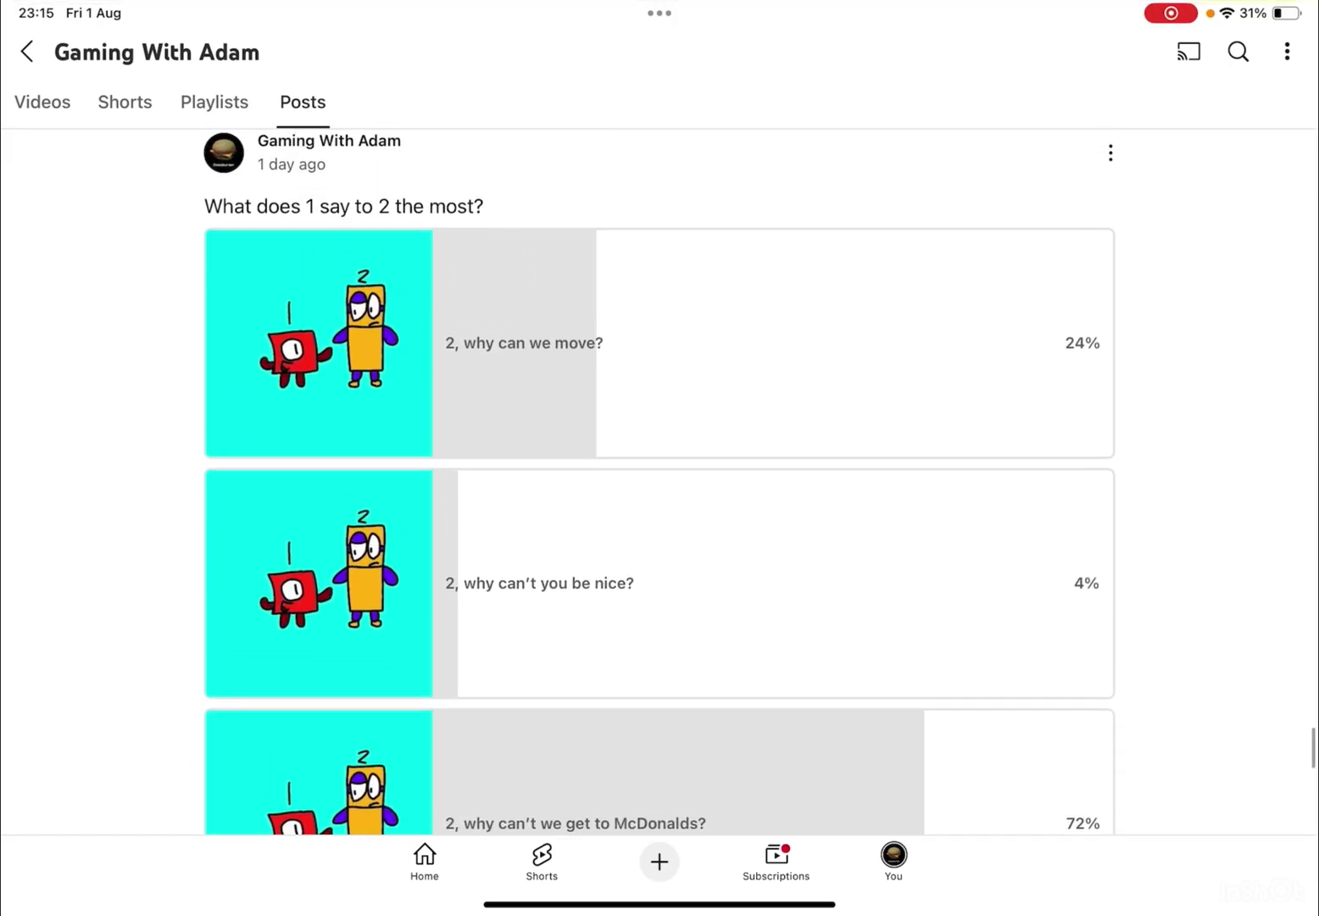
{"action": "scroll", "coordinate": [660, 482], "scroll_direction": "down", "scroll_amount": 1}
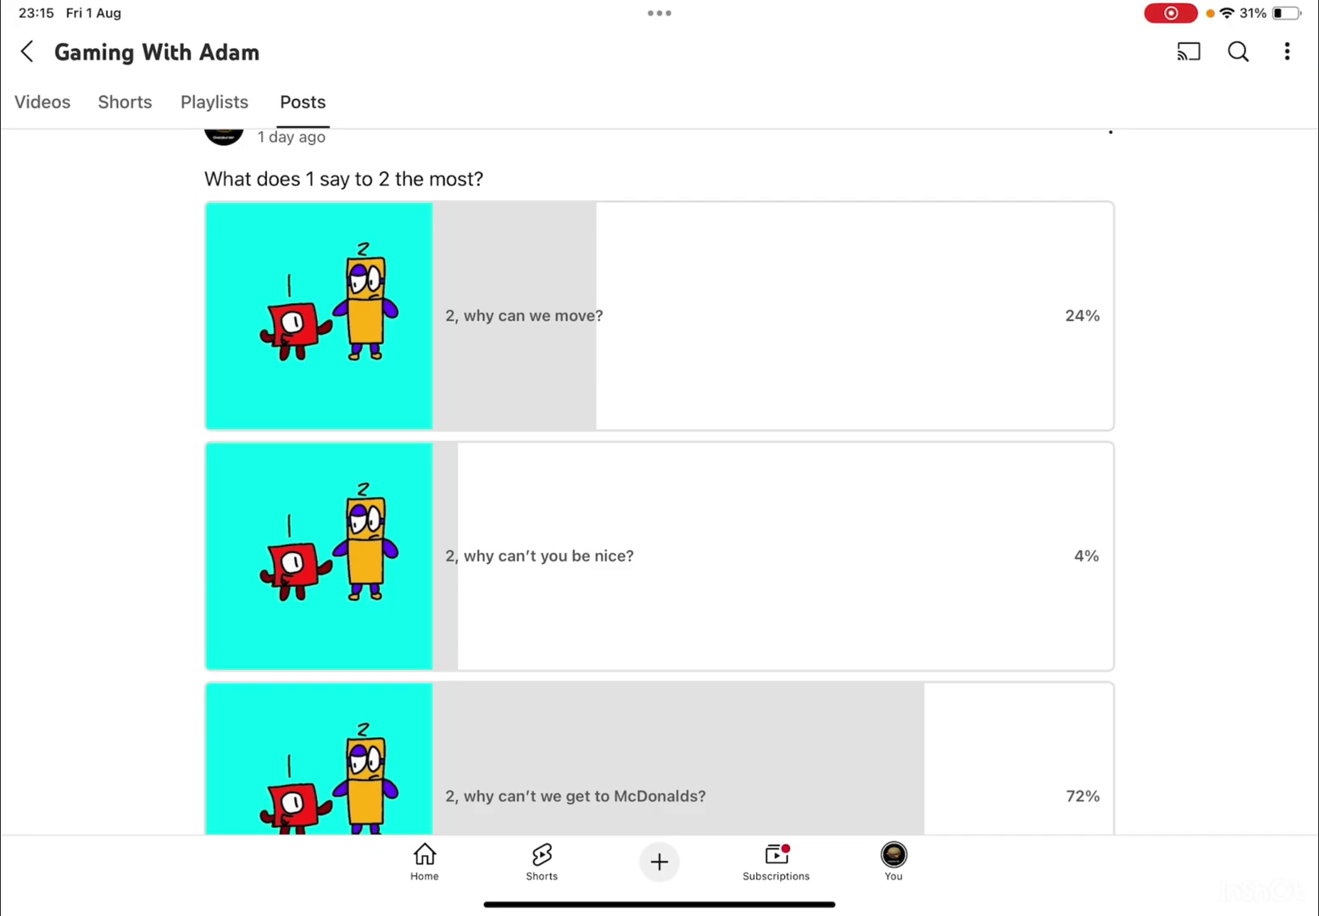
{"action": "scroll", "coordinate": [660, 481], "scroll_direction": "down", "scroll_amount": 5}
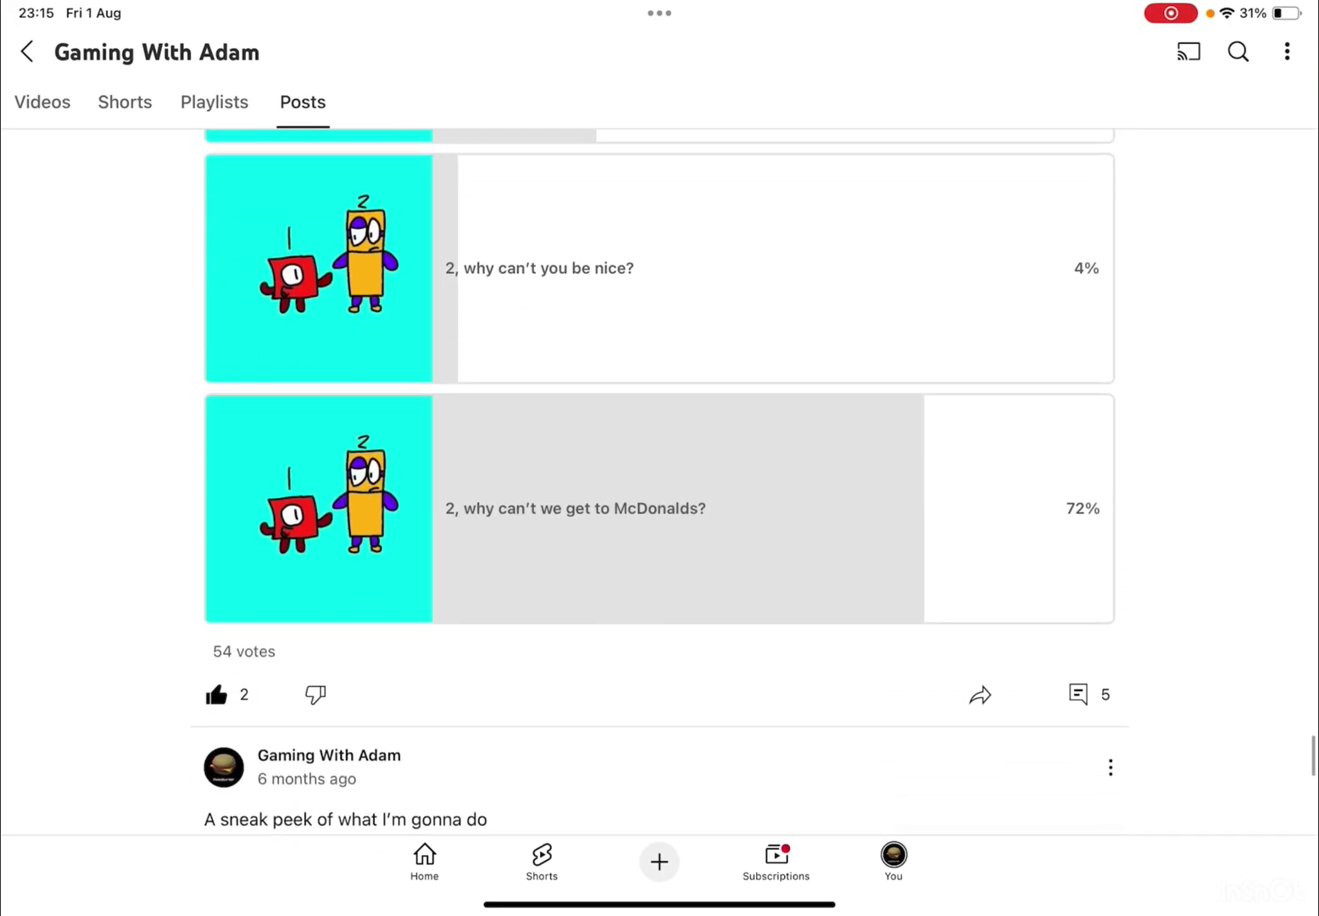
- Open and then close the comments on the 'What does 1 say to 2 the most?' poll
{"action": "left_click", "coordinate": [1078, 695]}
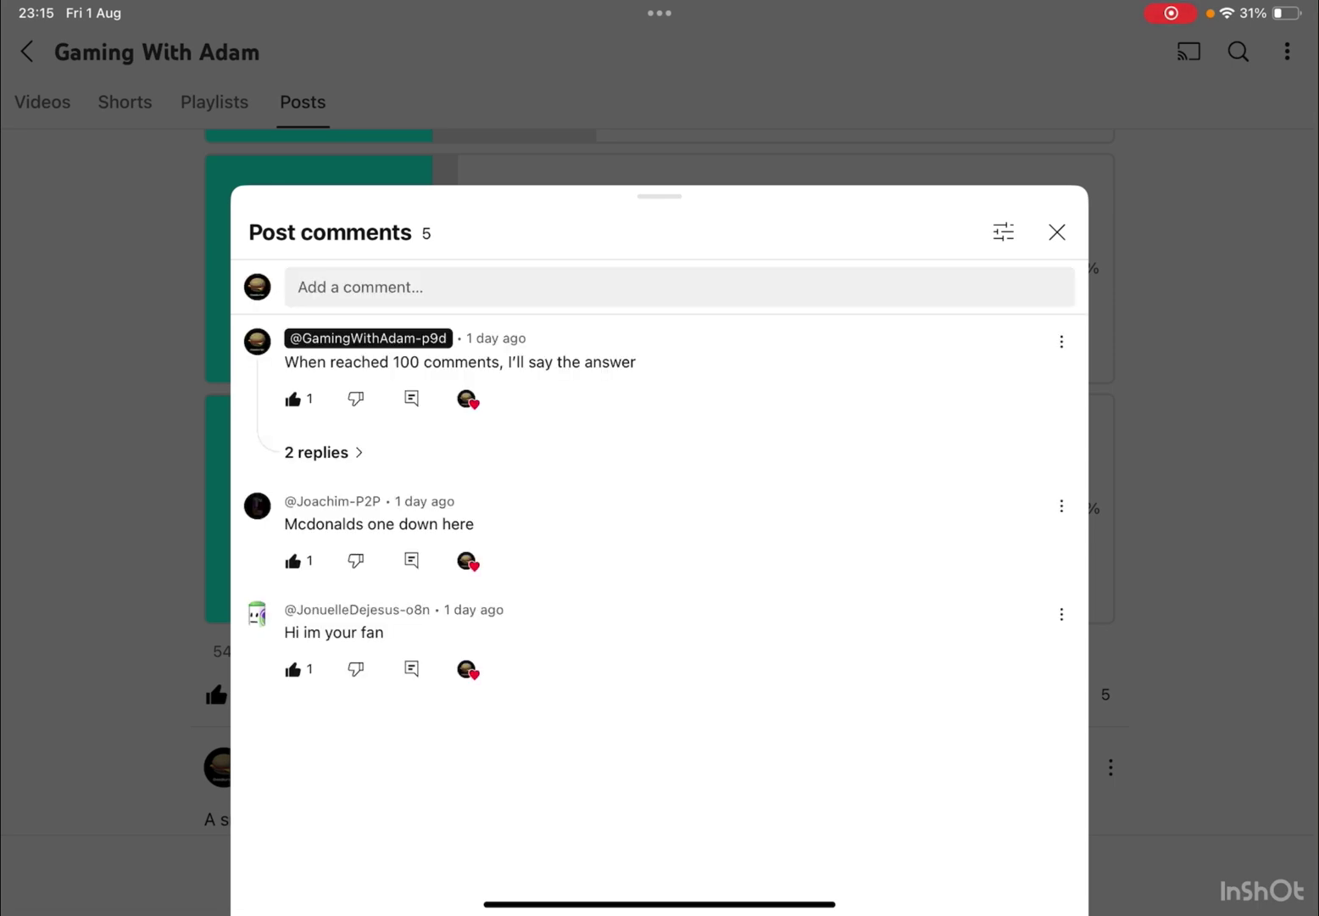
{"action": "left_click", "coordinate": [1058, 232]}
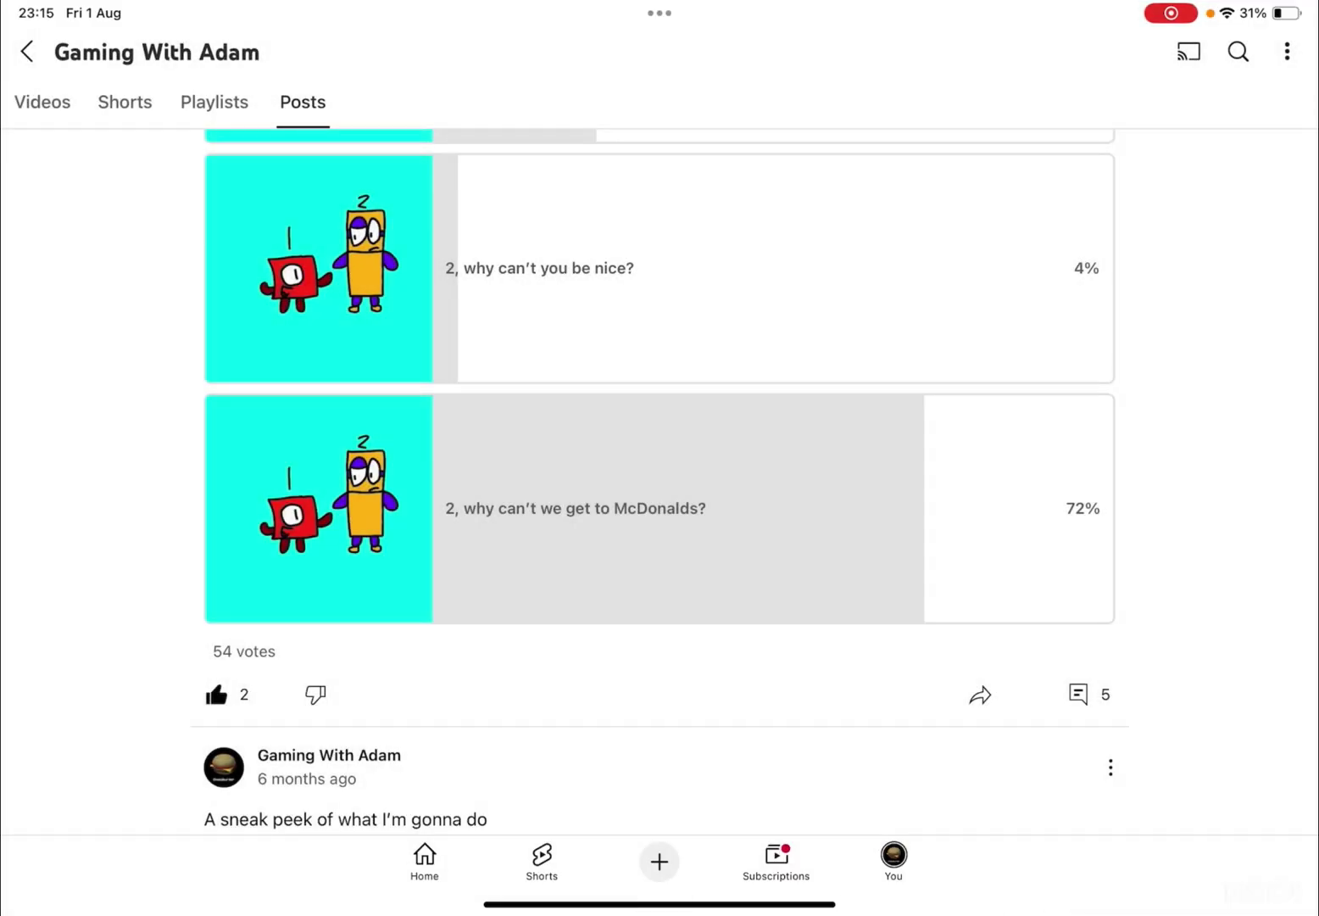
{"action": "scroll", "coordinate": [659, 481], "scroll_direction": "up", "scroll_amount": 2}
{"action": "scroll", "coordinate": [659, 481], "scroll_direction": "up", "scroll_amount": 3}
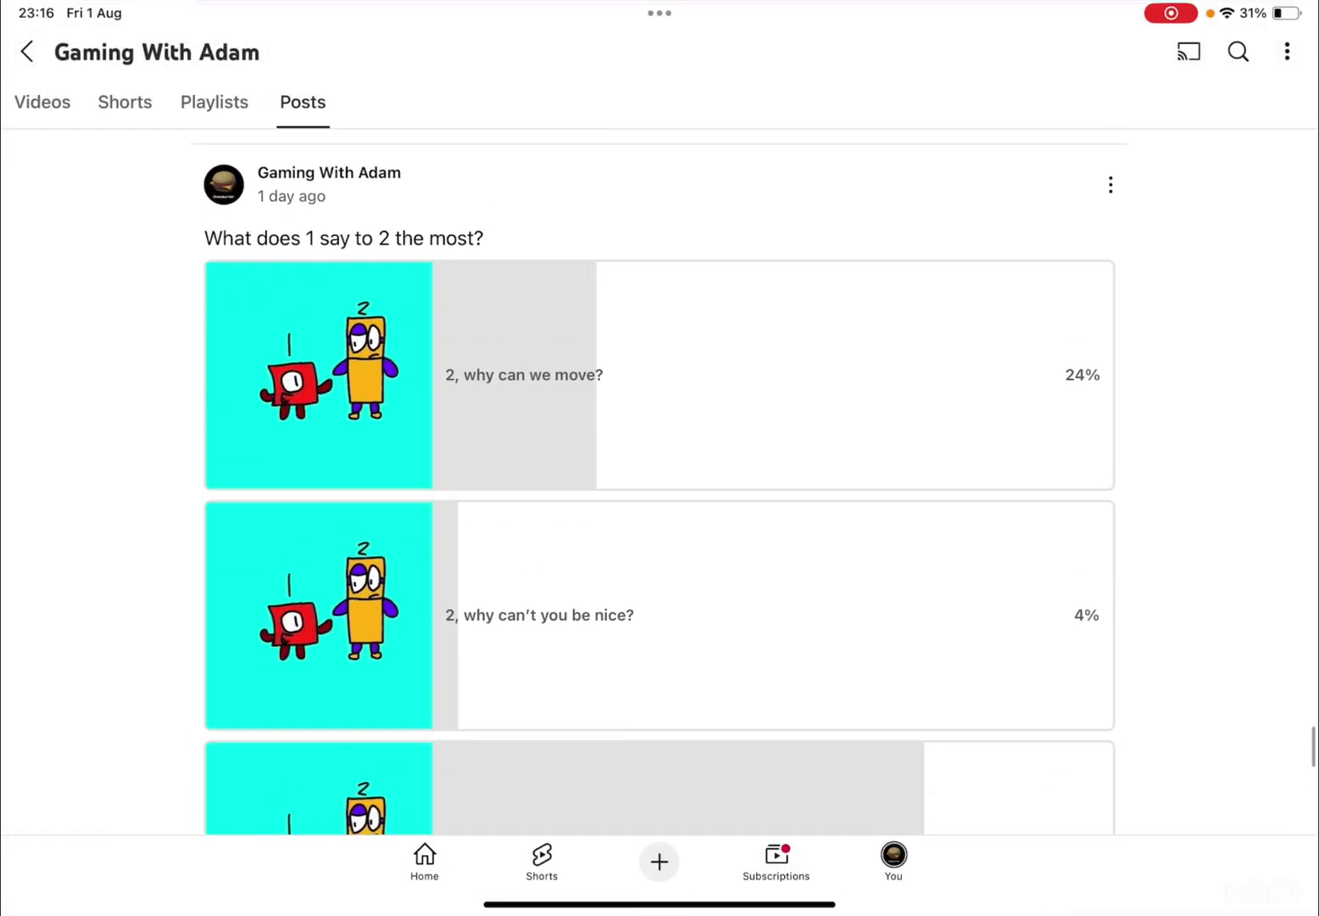
{"action": "scroll", "coordinate": [660, 481], "scroll_direction": "up", "scroll_amount": 1}
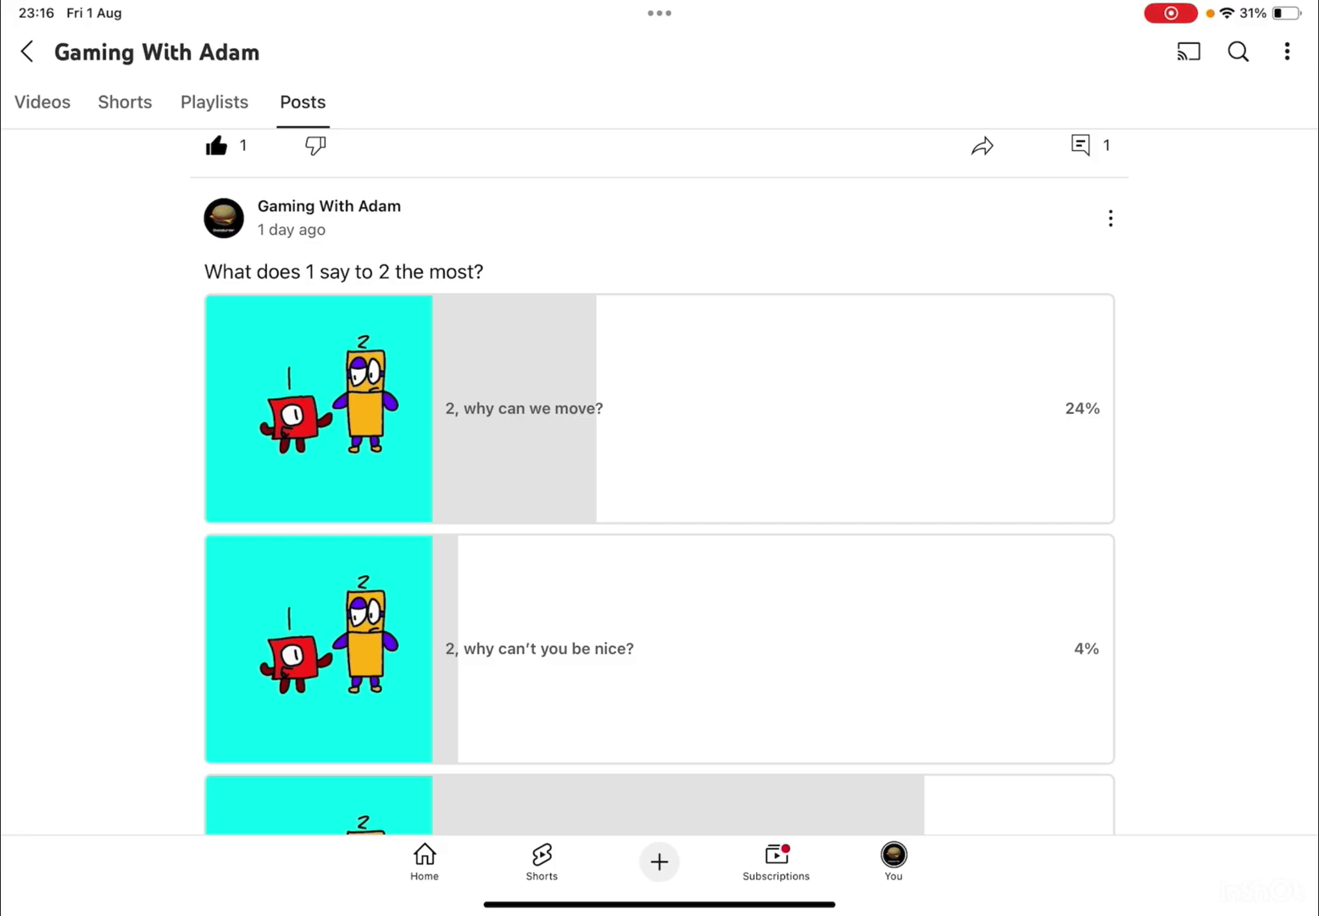
{"action": "scroll", "coordinate": [659, 484], "scroll_direction": "down", "scroll_amount": 2}
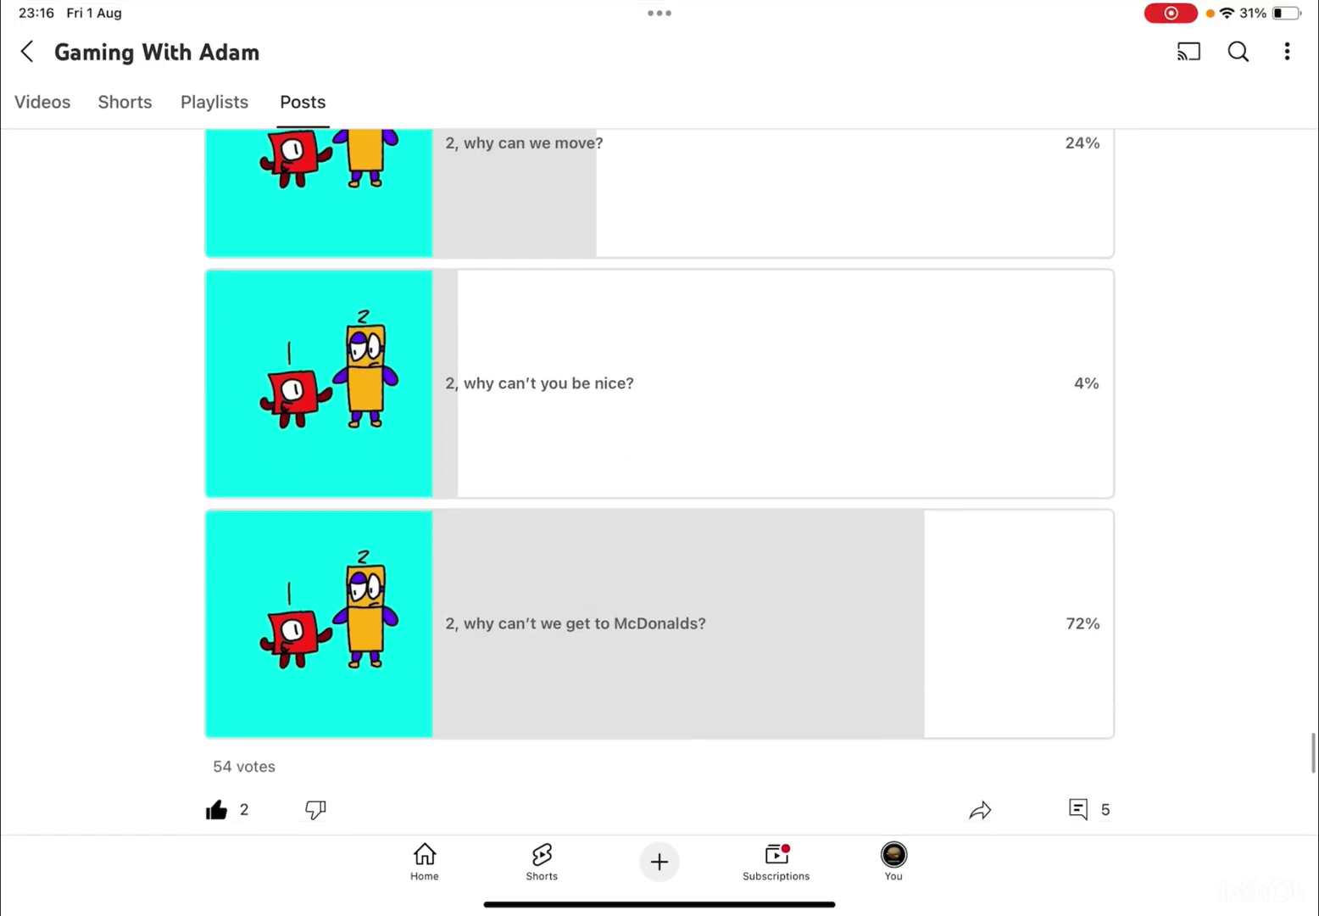
{"action": "scroll", "coordinate": [659, 474], "scroll_direction": "down", "scroll_amount": 2}
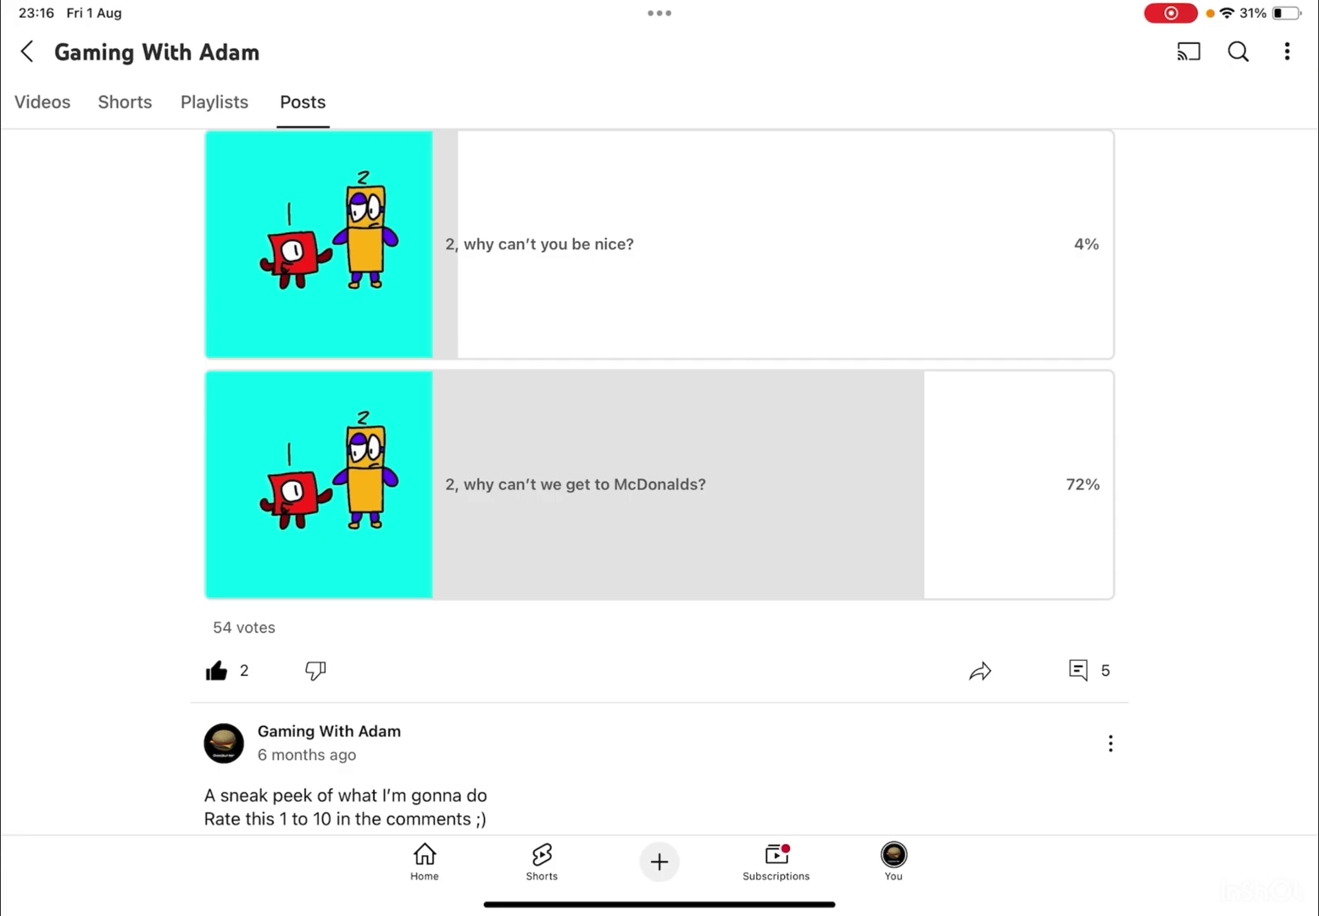
{"action": "scroll", "coordinate": [660, 480], "scroll_direction": "up", "scroll_amount": 3}
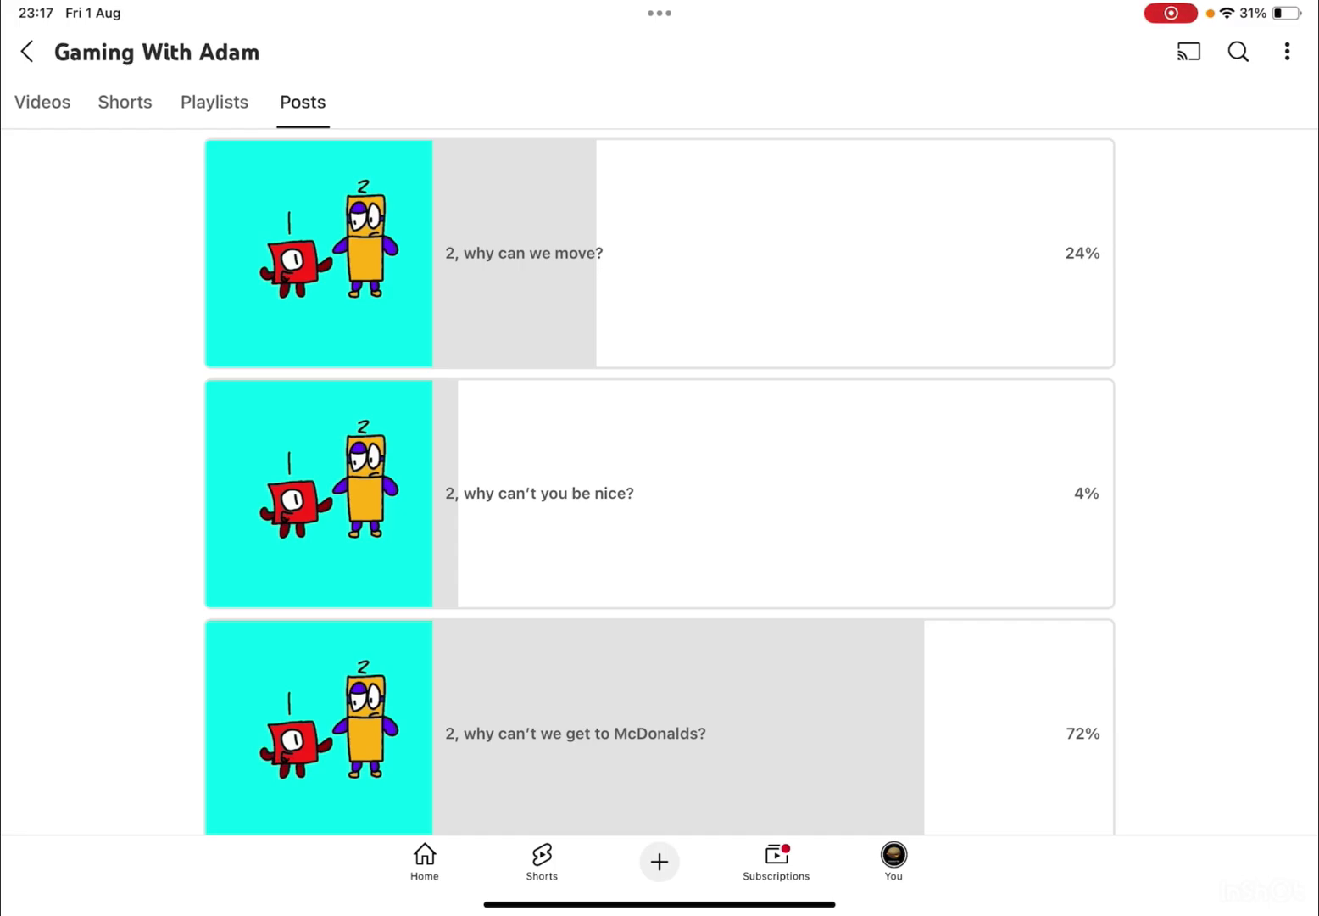
{"action": "scroll", "coordinate": [660, 486], "scroll_direction": "down", "scroll_amount": 1}
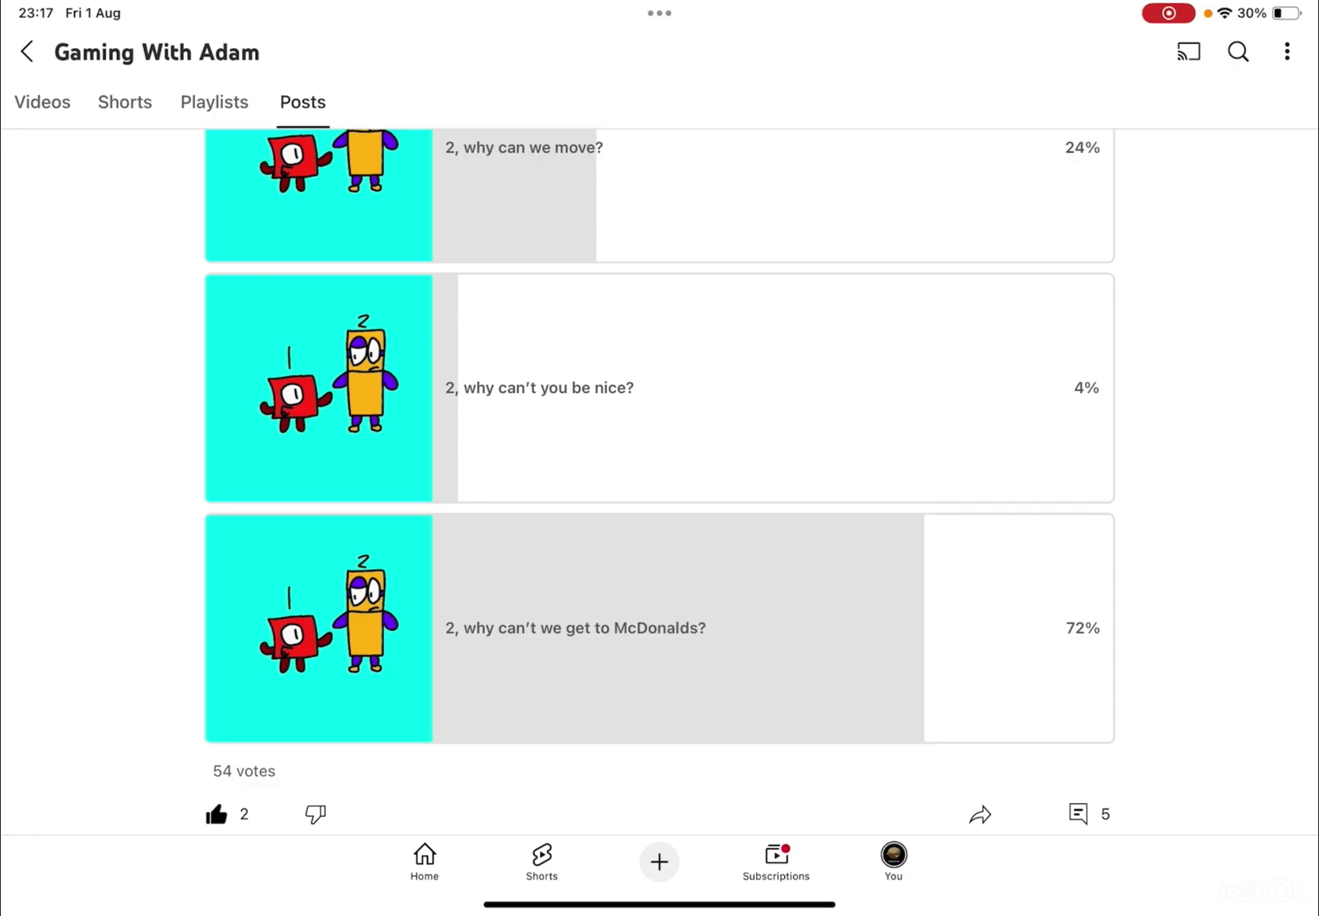
- Play Ep14 The McDonald's from the 'Numberblocks All Season 3 Episodes' playlist
{"action": "left_click", "coordinate": [42, 101]}
{"action": "scroll", "coordinate": [660, 474], "scroll_direction": "down", "scroll_amount": 10}
{"action": "scroll", "coordinate": [659, 474], "scroll_direction": "down", "scroll_amount": 10}
{"action": "scroll", "coordinate": [659, 474], "scroll_direction": "down", "scroll_amount": 10}
{"action": "scroll", "coordinate": [661, 474], "scroll_direction": "down", "scroll_amount": 10}
{"action": "scroll", "coordinate": [660, 475], "scroll_direction": "down", "scroll_amount": 5}
{"action": "scroll", "coordinate": [659, 474], "scroll_direction": "down", "scroll_amount": 10}
{"action": "scroll", "coordinate": [659, 475], "scroll_direction": "down", "scroll_amount": 5}
{"action": "scroll", "coordinate": [660, 474], "scroll_direction": "down", "scroll_amount": 10}
{"action": "scroll", "coordinate": [659, 474], "scroll_direction": "down", "scroll_amount": 5}
{"action": "scroll", "coordinate": [661, 474], "scroll_direction": "down", "scroll_amount": 5}
{"action": "scroll", "coordinate": [660, 475], "scroll_direction": "down", "scroll_amount": 5}
{"action": "scroll", "coordinate": [660, 474], "scroll_direction": "down", "scroll_amount": 5}
{"action": "scroll", "coordinate": [659, 475], "scroll_direction": "down", "scroll_amount": 10}
{"action": "scroll", "coordinate": [659, 475], "scroll_direction": "down", "scroll_amount": 5}
{"action": "scroll", "coordinate": [660, 475], "scroll_direction": "down", "scroll_amount": 10}
{"action": "scroll", "coordinate": [659, 475], "scroll_direction": "up", "scroll_amount": 20}
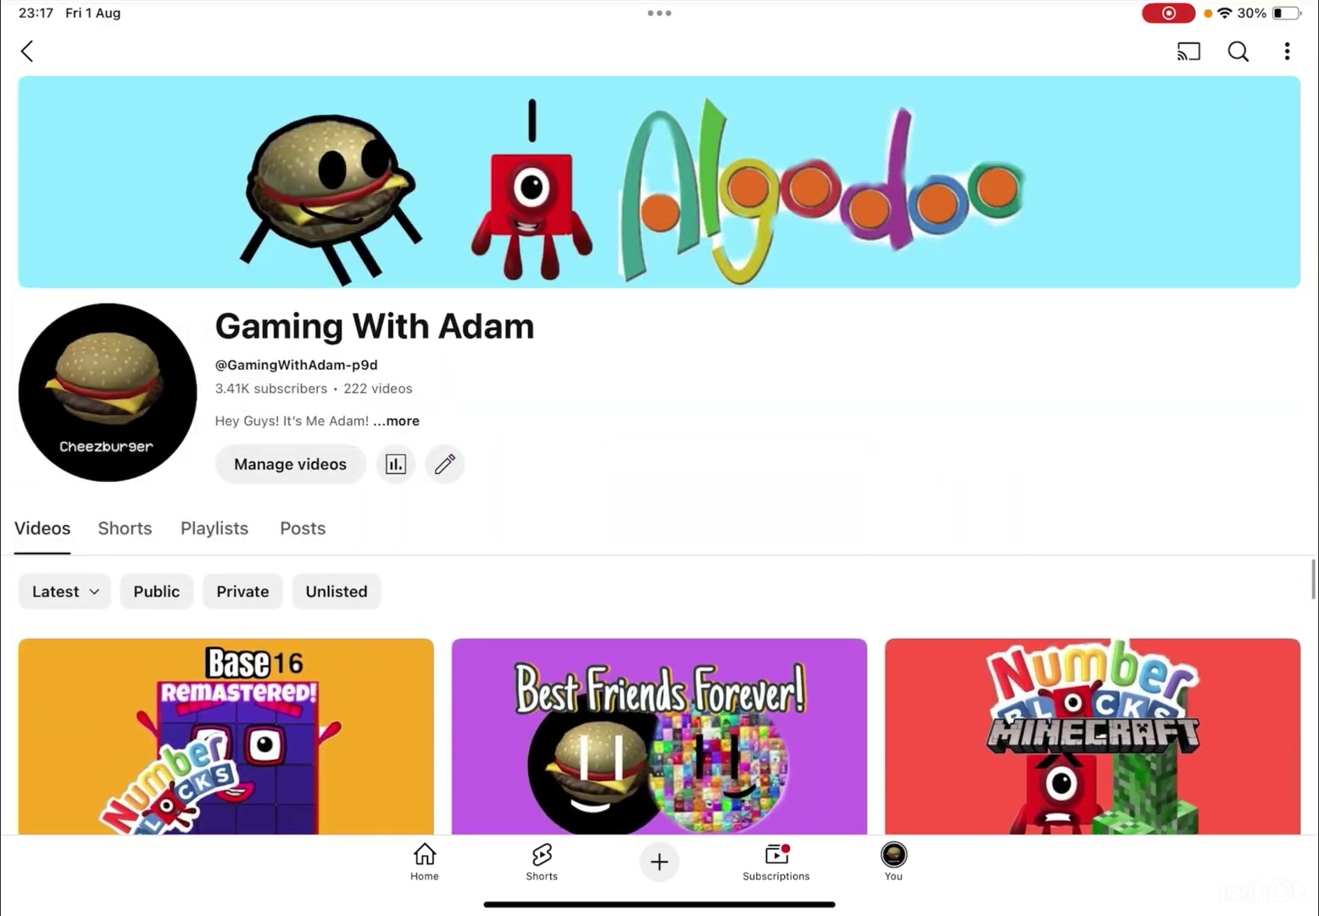
{"action": "left_click", "coordinate": [213, 527]}
{"action": "scroll", "coordinate": [660, 463], "scroll_direction": "down", "scroll_amount": 5}
{"action": "left_click", "coordinate": [660, 659]}
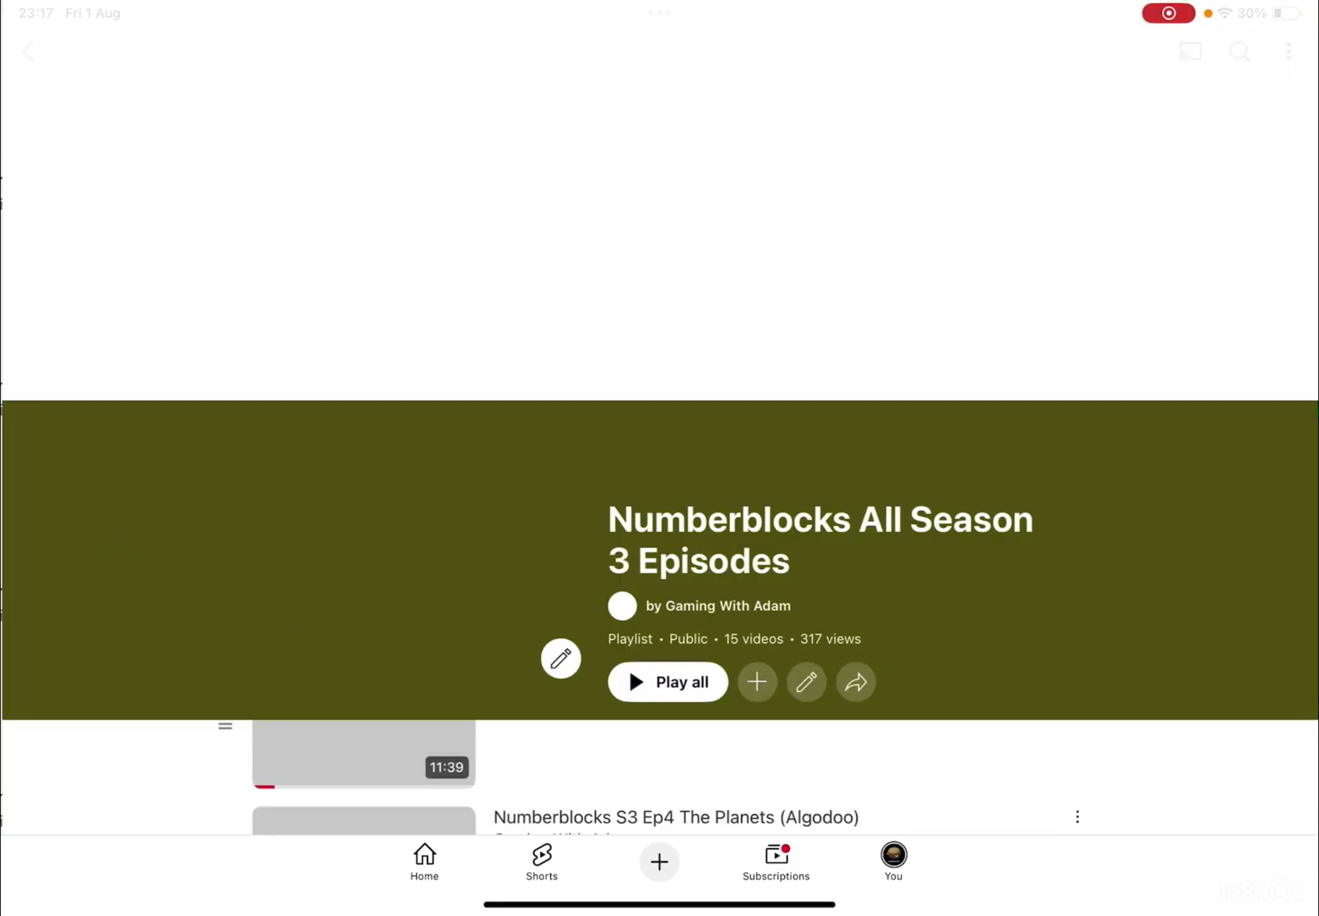
{"action": "scroll", "coordinate": [660, 463], "scroll_direction": "down", "scroll_amount": 3}
{"action": "left_click", "coordinate": [566, 598]}
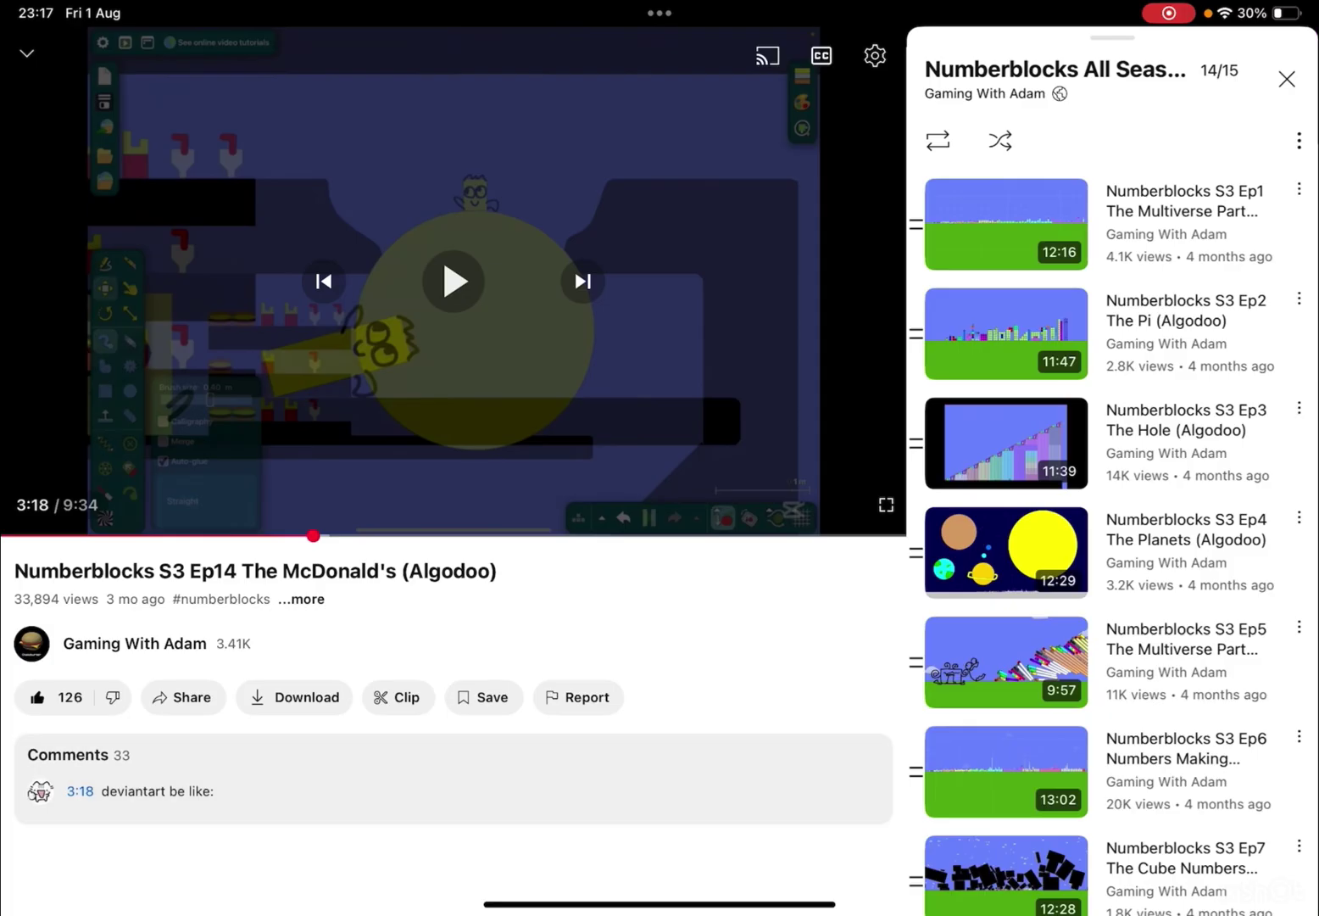
{"action": "left_click", "coordinate": [453, 281]}
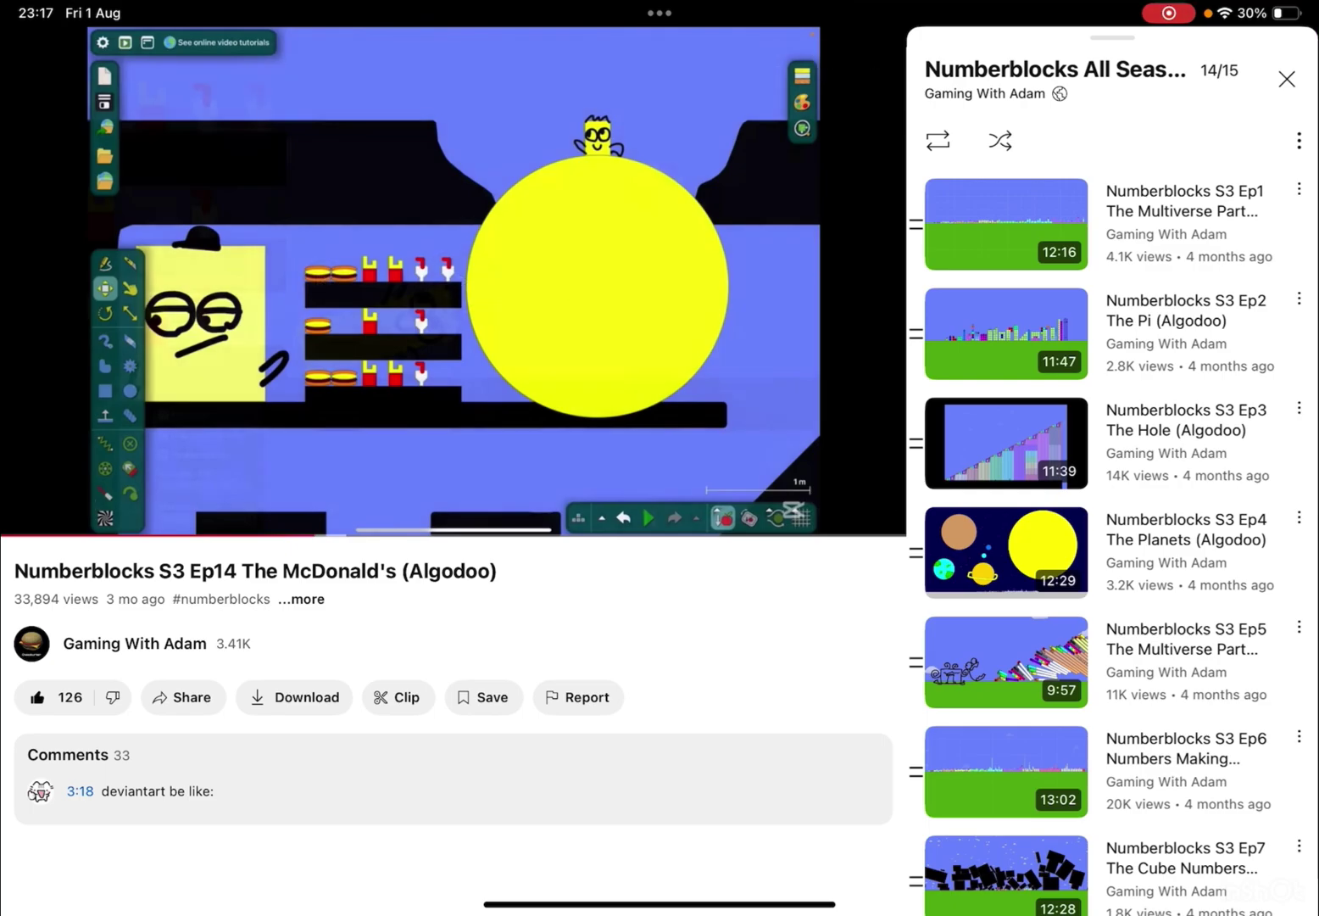
- Close the playlist panel, then open and close the episode's comments
{"action": "left_click", "coordinate": [1286, 79]}
{"action": "left_click", "coordinate": [453, 773]}
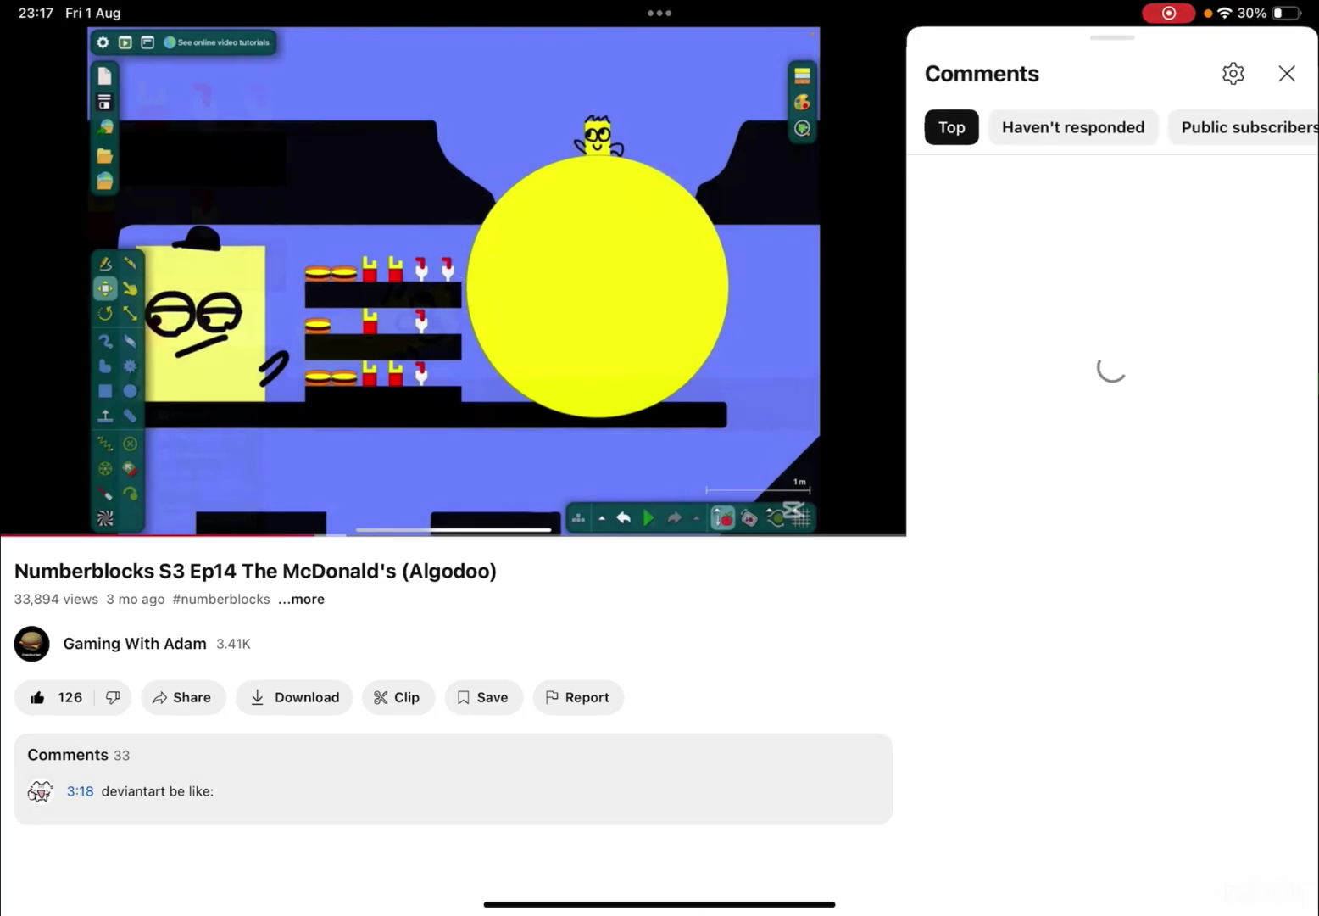
{"action": "scroll", "coordinate": [1113, 443], "scroll_direction": "down", "scroll_amount": 2}
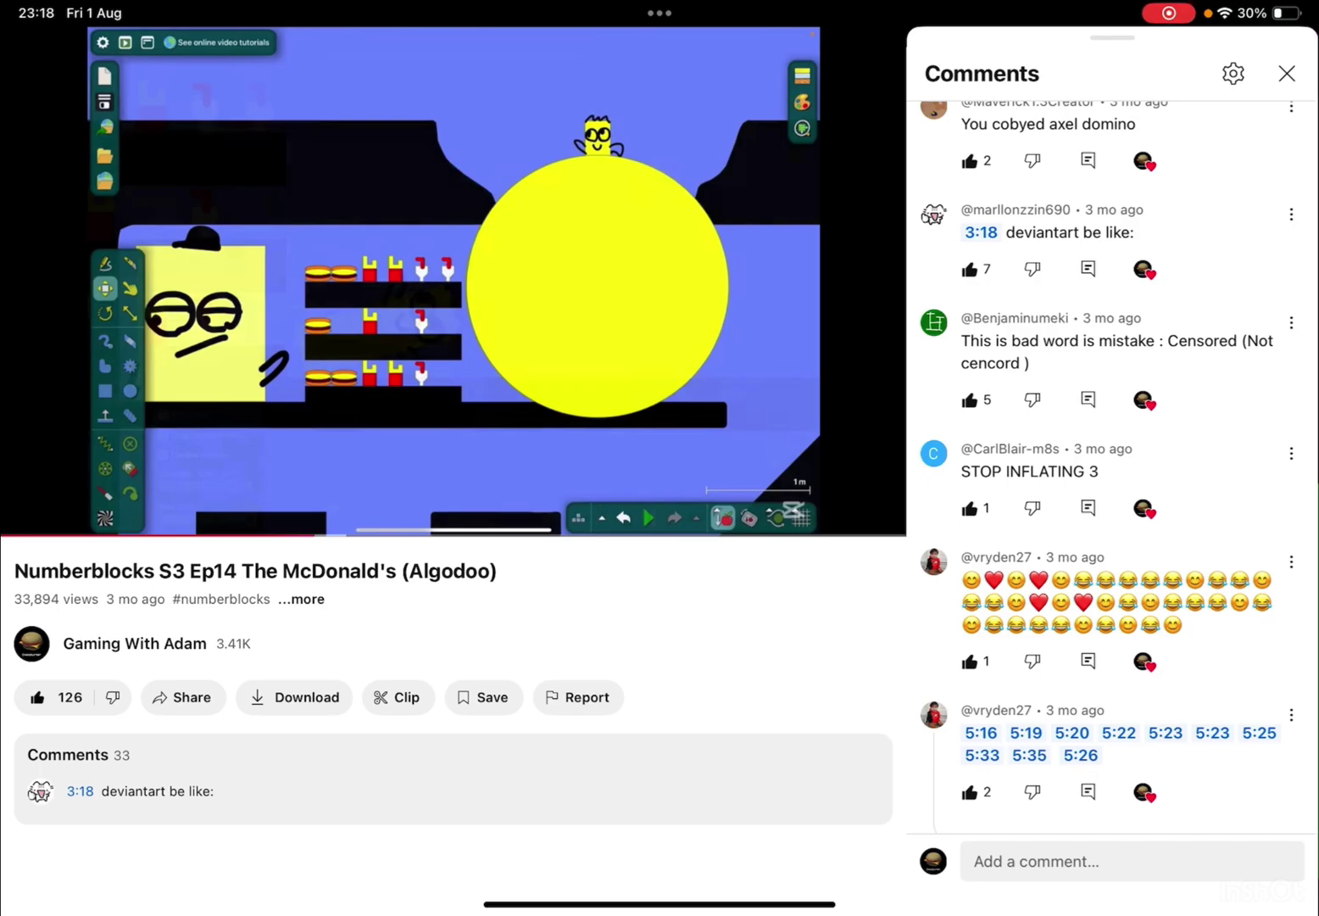
{"action": "left_click", "coordinate": [1286, 74]}
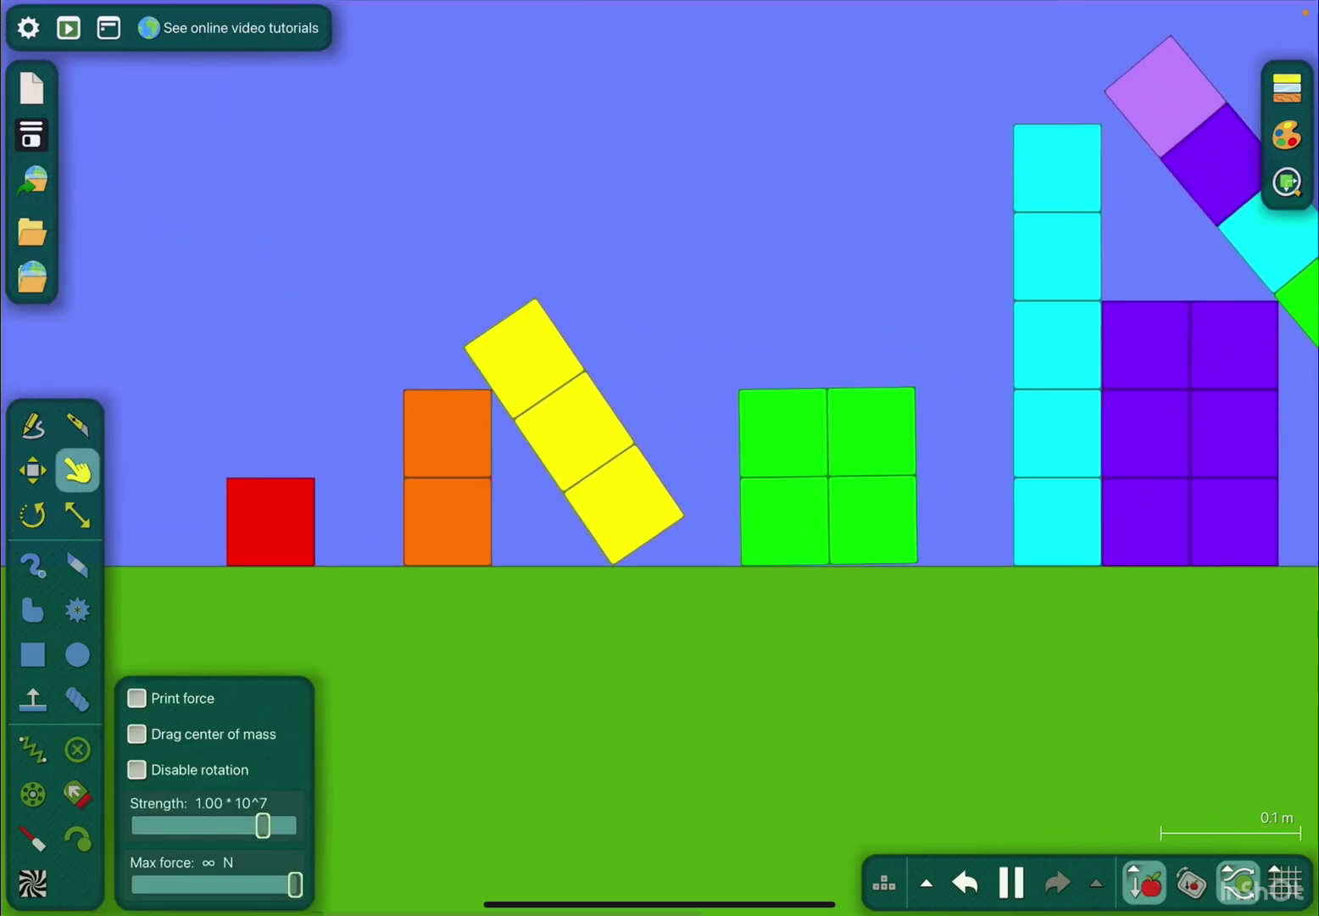
- Tip the green square block over and slide the red-framed cyan box beside the tall character
{"action": "key", "text": "r"}
{"action": "left_click_drag", "start_coordinate": [875, 432], "coordinate": [897, 515]}
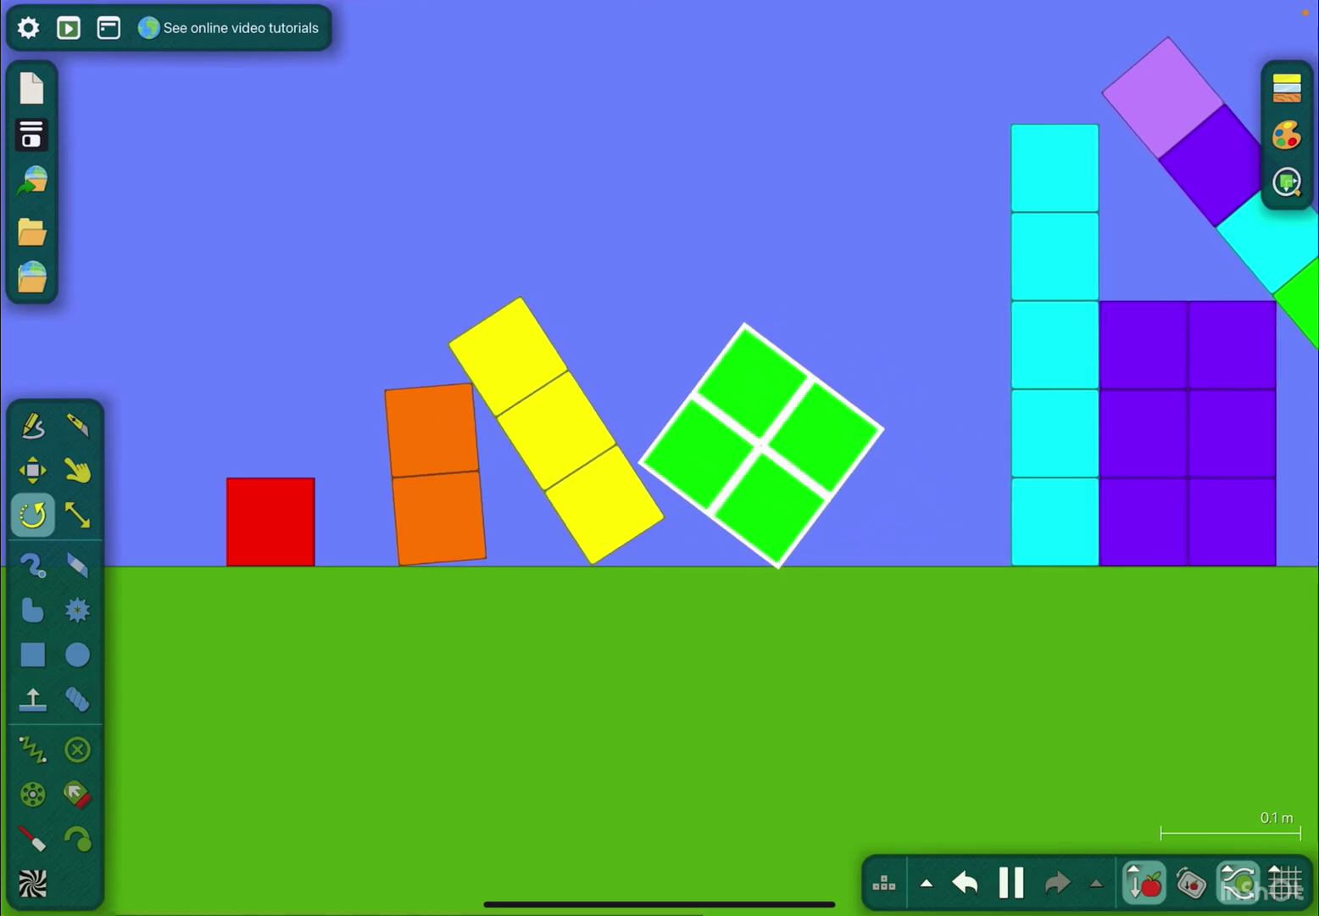
{"action": "key", "text": "m"}
{"action": "left_click", "coordinate": [879, 477]}
{"action": "scroll", "coordinate": [850, 501], "scroll_direction": "down", "scroll_amount": 5}
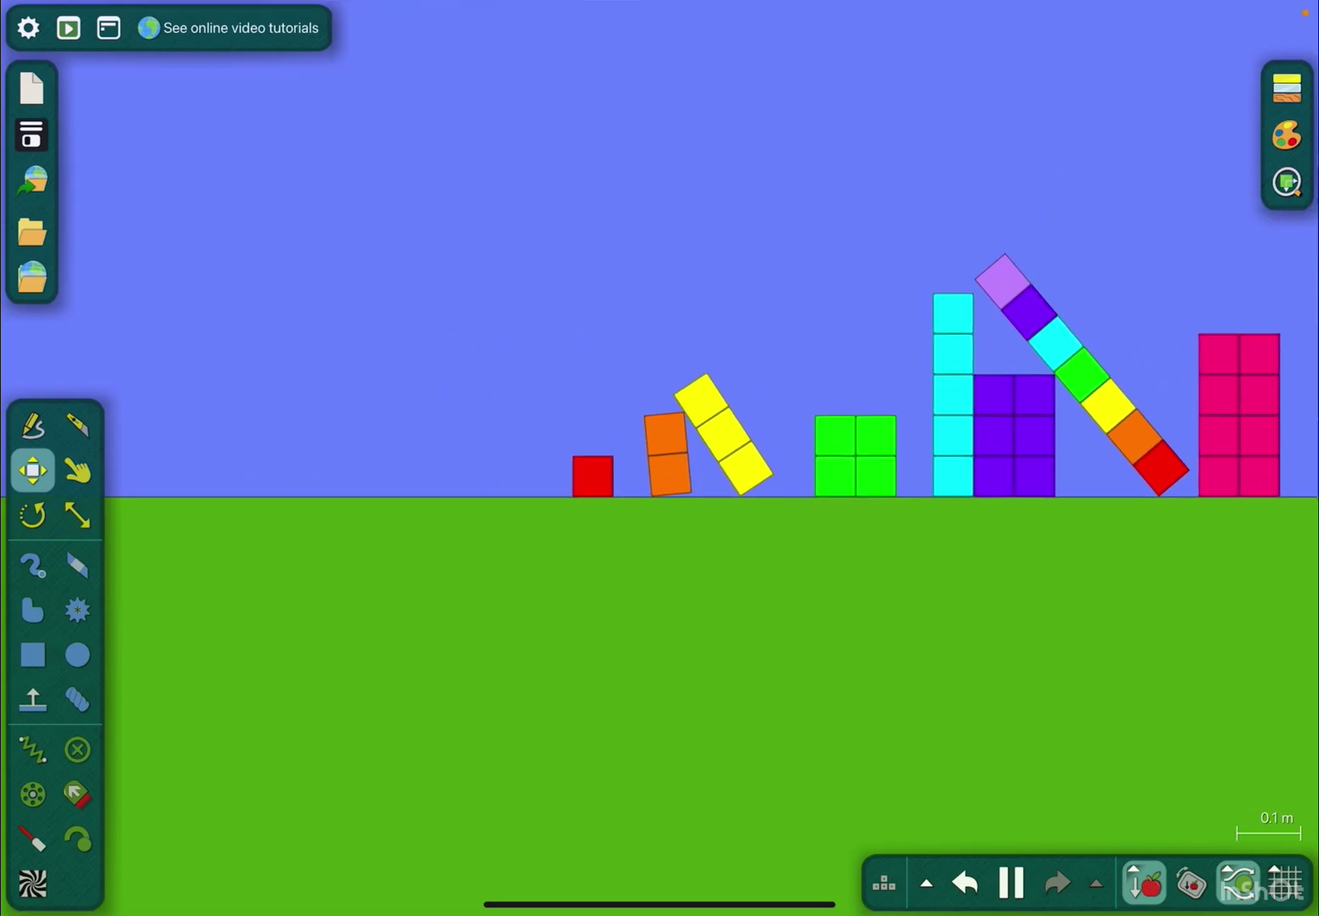
{"action": "scroll", "coordinate": [711, 413], "scroll_direction": "up", "scroll_amount": 3}
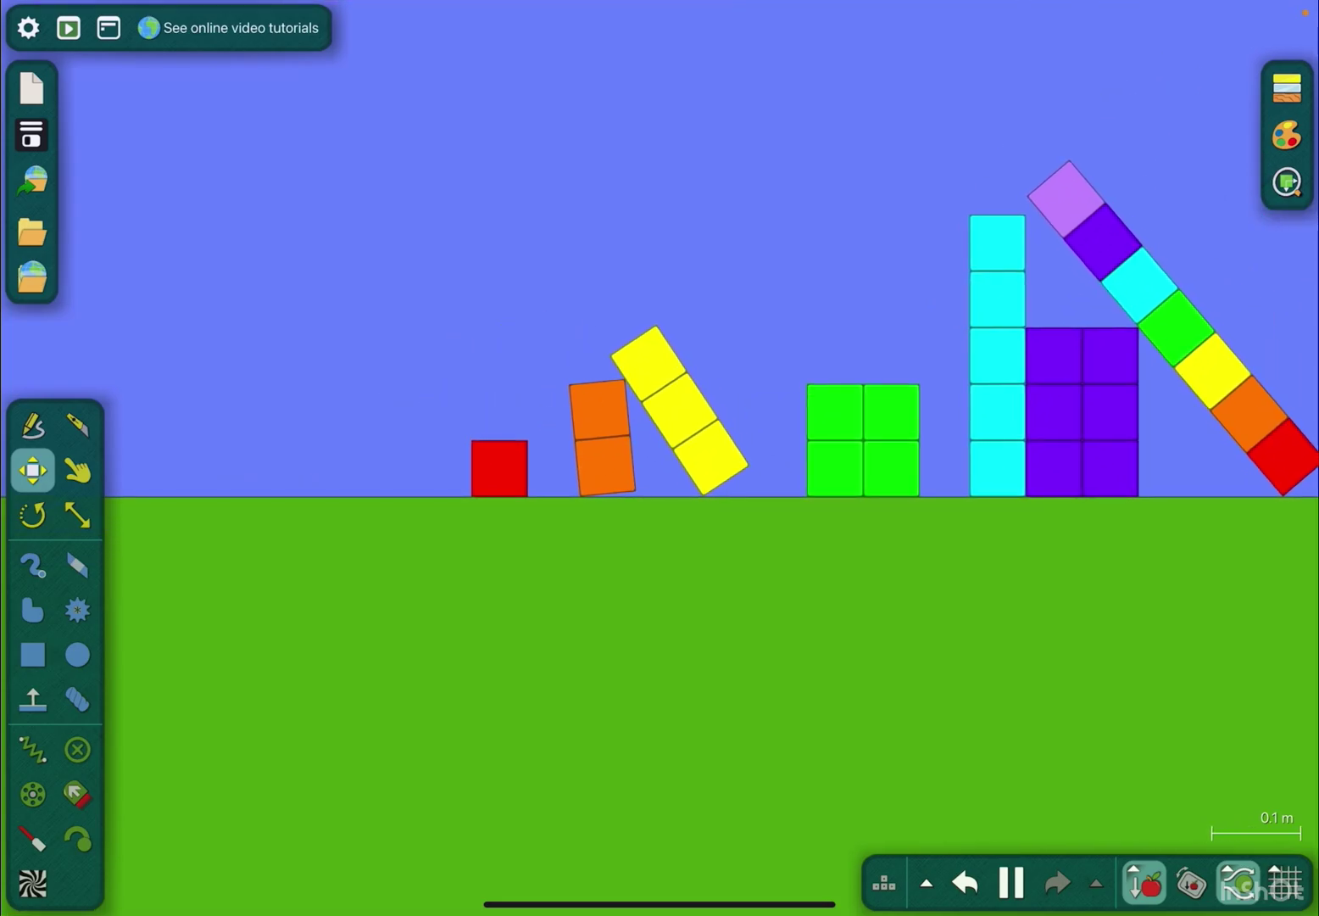
{"action": "scroll", "coordinate": [660, 309], "scroll_direction": "left", "scroll_amount": 10}
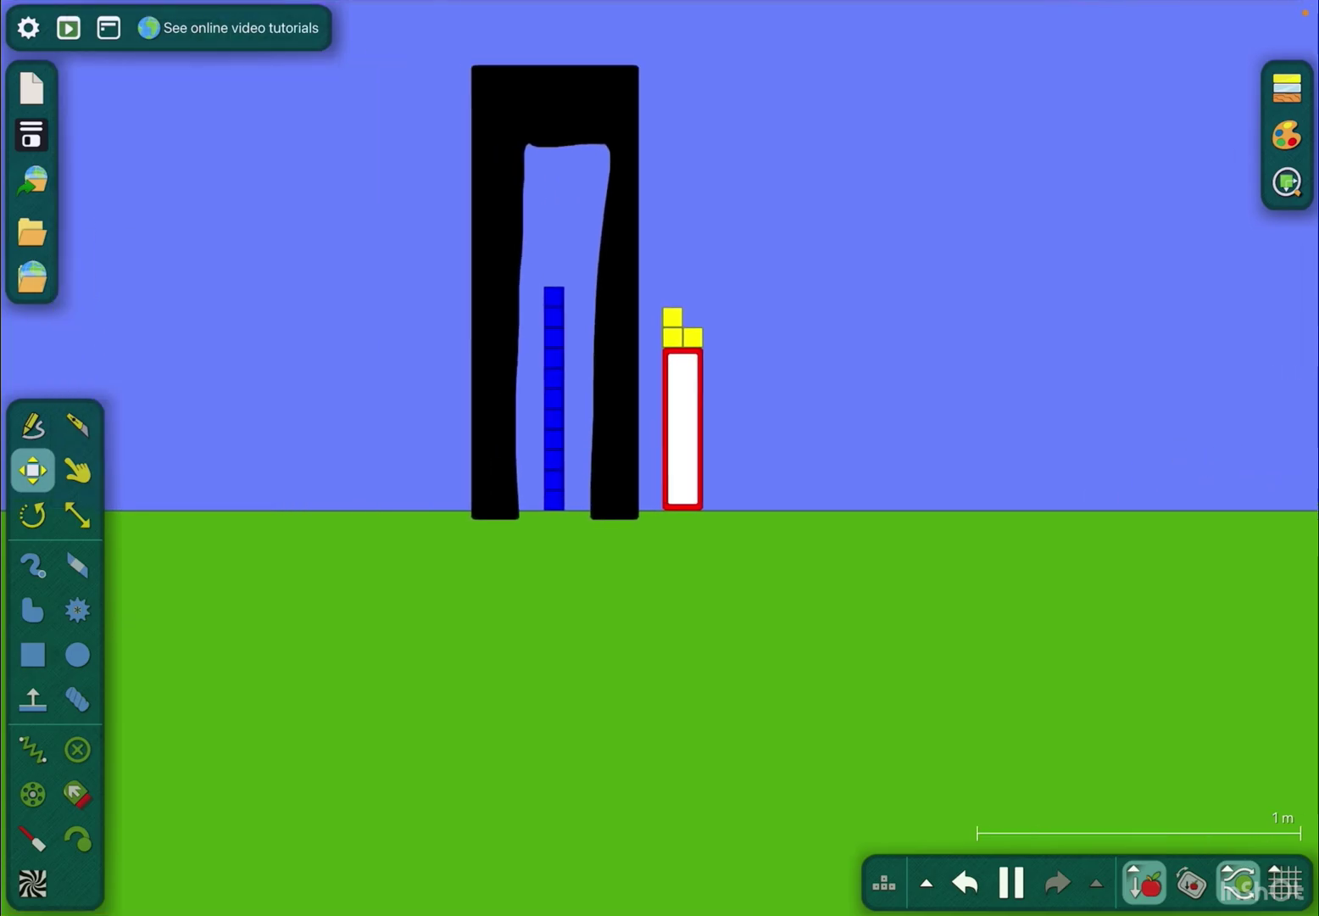
{"action": "scroll", "coordinate": [422, 357], "scroll_direction": "down", "scroll_amount": 2}
{"action": "scroll", "coordinate": [423, 356], "scroll_direction": "down", "scroll_amount": 2}
{"action": "scroll", "coordinate": [423, 357], "scroll_direction": "down", "scroll_amount": 2}
{"action": "scroll", "coordinate": [423, 357], "scroll_direction": "down", "scroll_amount": 3}
{"action": "scroll", "coordinate": [660, 413], "scroll_direction": "right", "scroll_amount": 3}
{"action": "scroll", "coordinate": [659, 412], "scroll_direction": "down", "scroll_amount": 2}
{"action": "scroll", "coordinate": [660, 413], "scroll_direction": "down", "scroll_amount": 1}
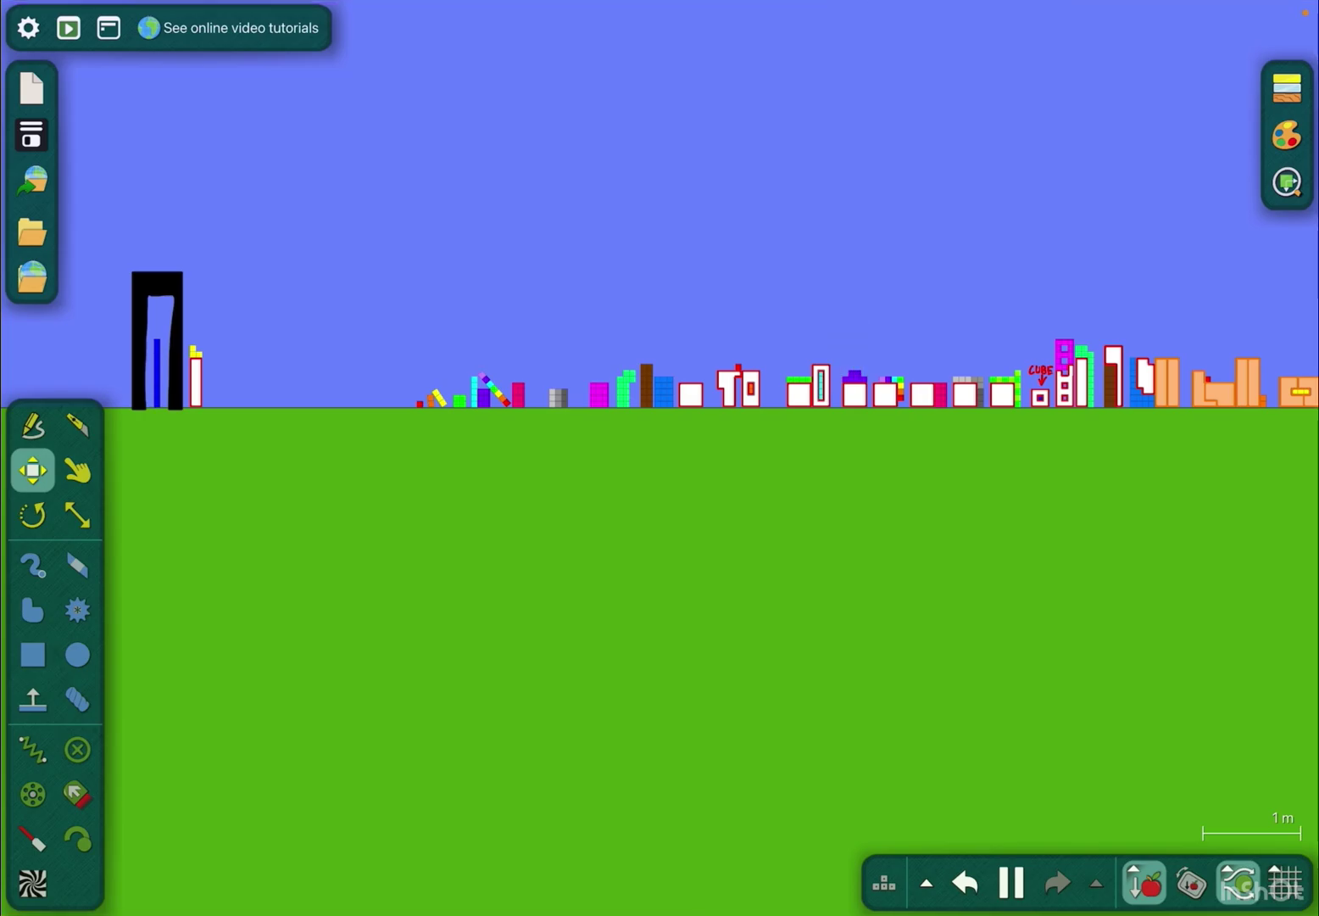
{"action": "scroll", "coordinate": [412, 412], "scroll_direction": "up", "scroll_amount": 2}
{"action": "scroll", "coordinate": [412, 412], "scroll_direction": "up", "scroll_amount": 1}
{"action": "scroll", "coordinate": [413, 412], "scroll_direction": "up", "scroll_amount": 2}
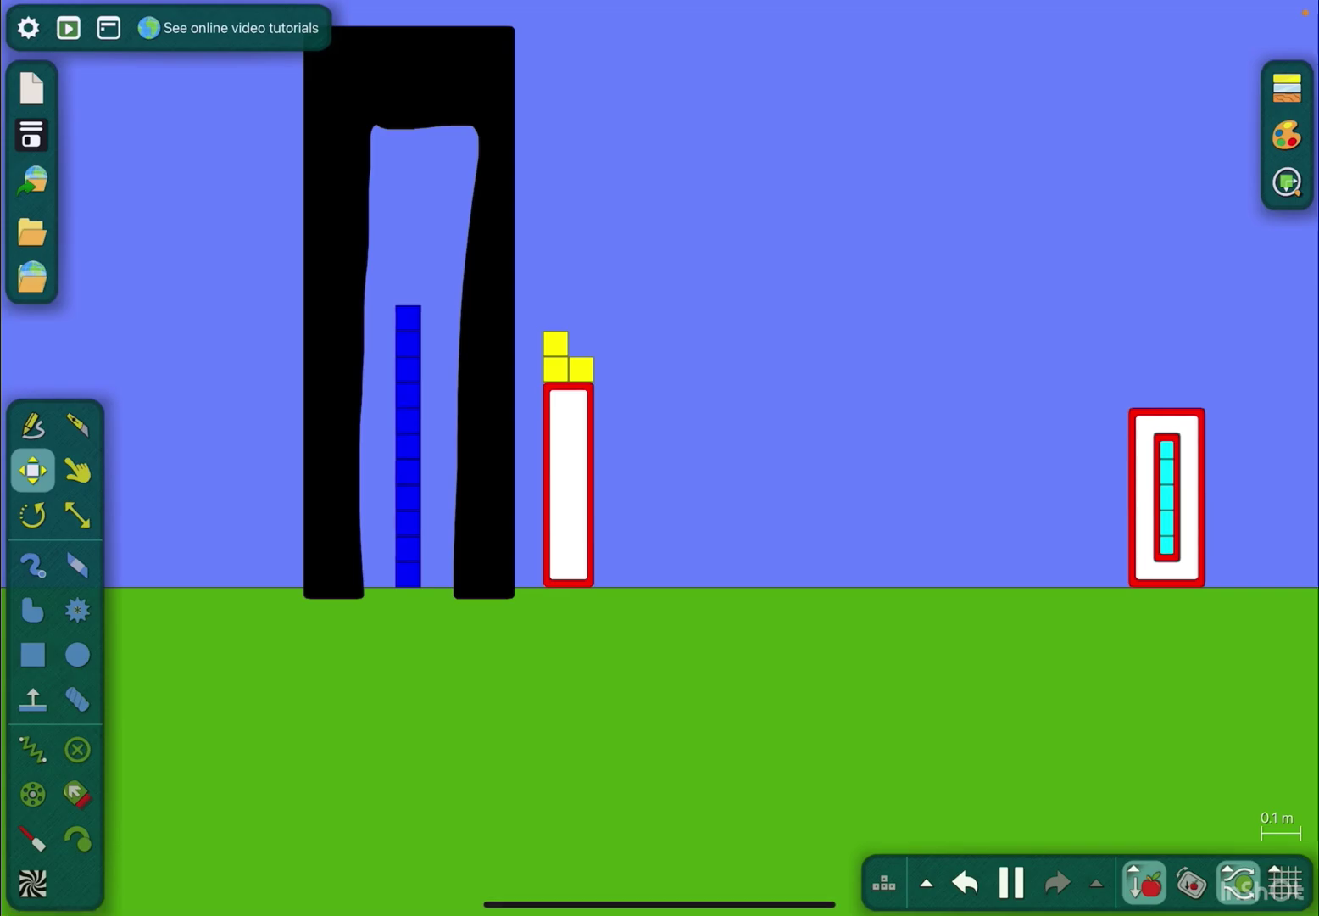
{"action": "left_click_drag", "start_coordinate": [1166, 494], "coordinate": [653, 495]}
{"action": "scroll", "coordinate": [596, 430], "scroll_direction": "up", "scroll_amount": 3}
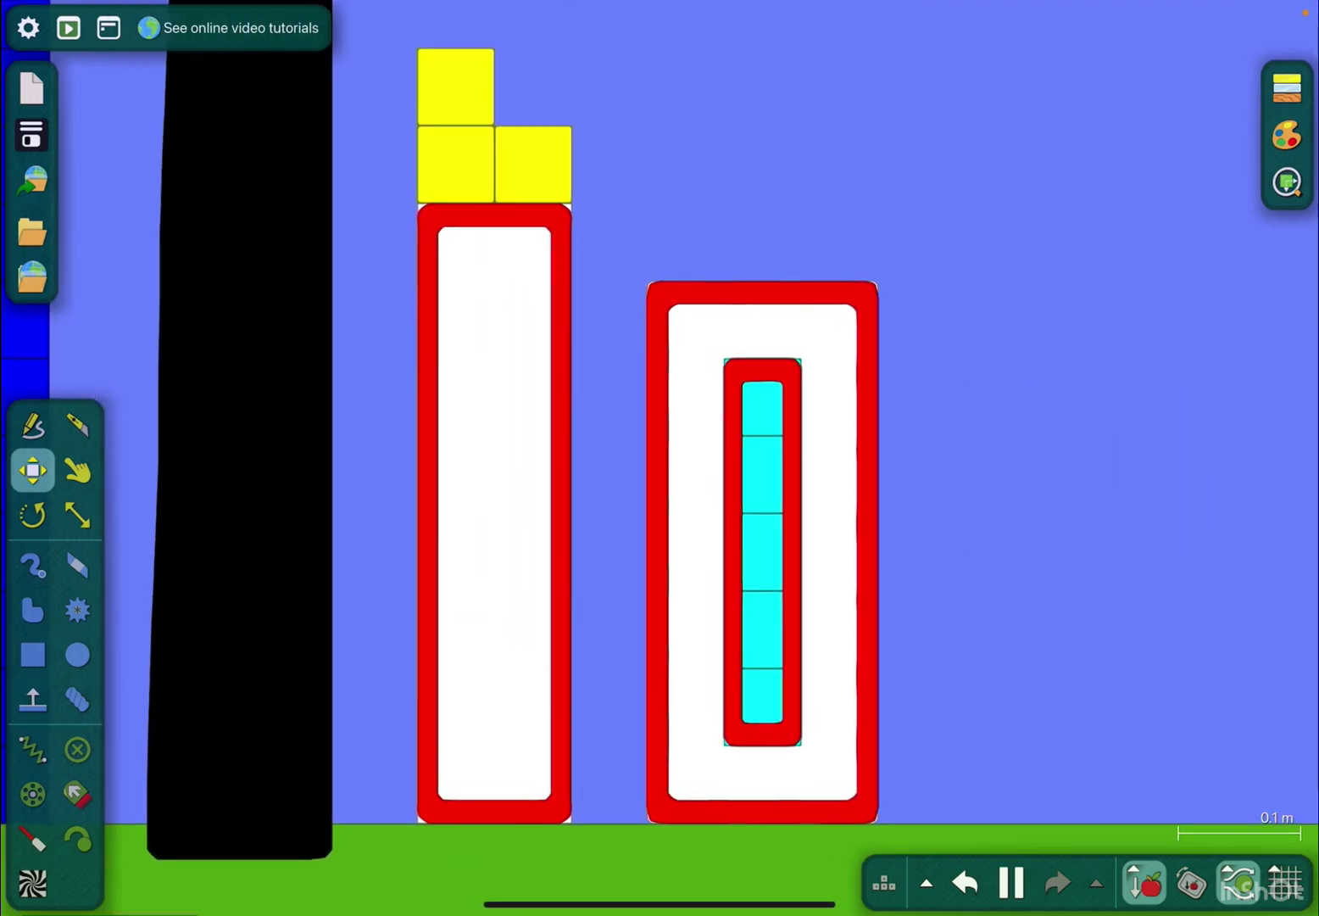
{"action": "scroll", "coordinate": [659, 453], "scroll_direction": "down", "scroll_amount": 1}
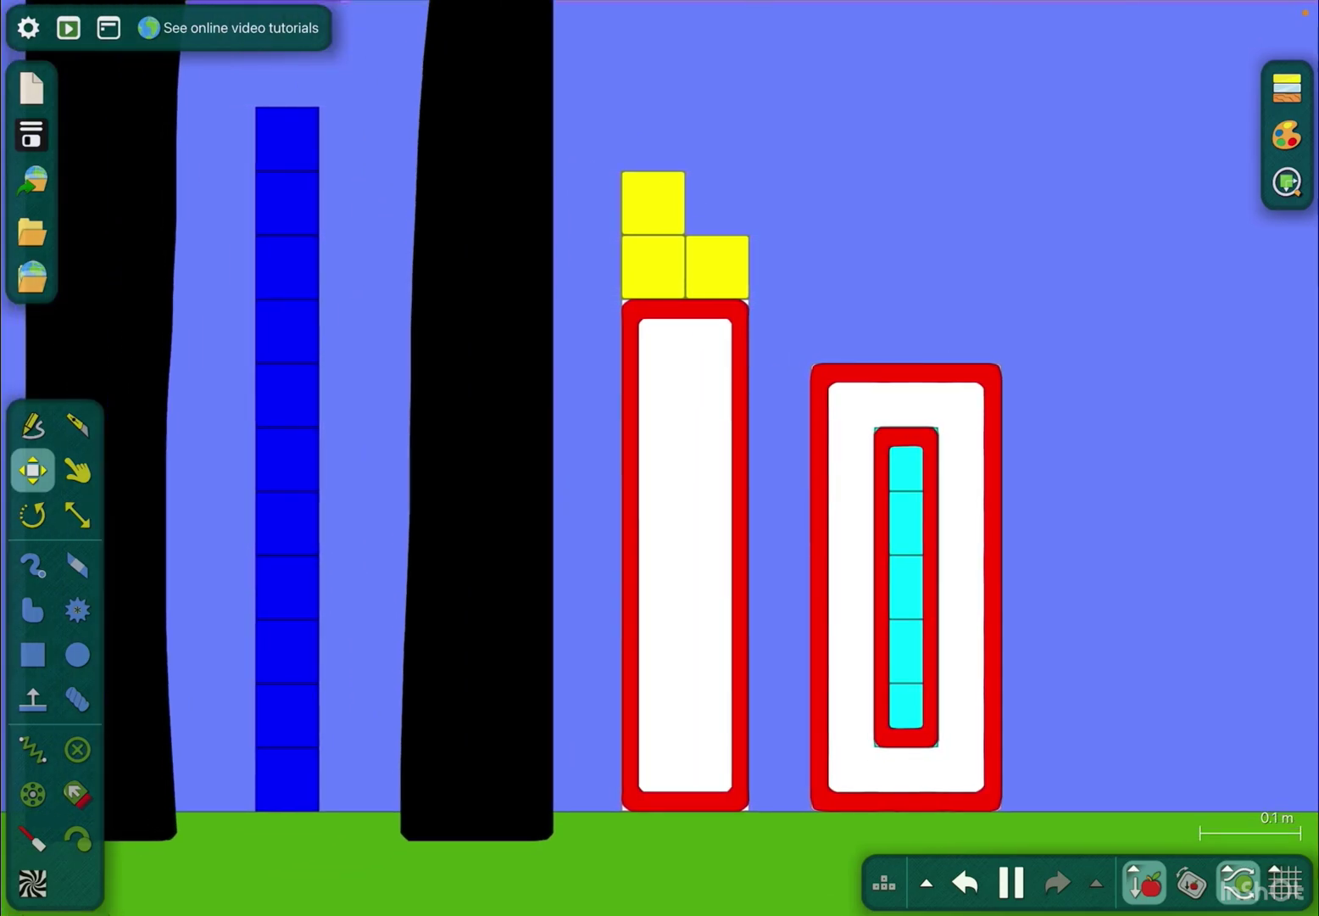
{"action": "scroll", "coordinate": [659, 454], "scroll_direction": "down", "scroll_amount": 1}
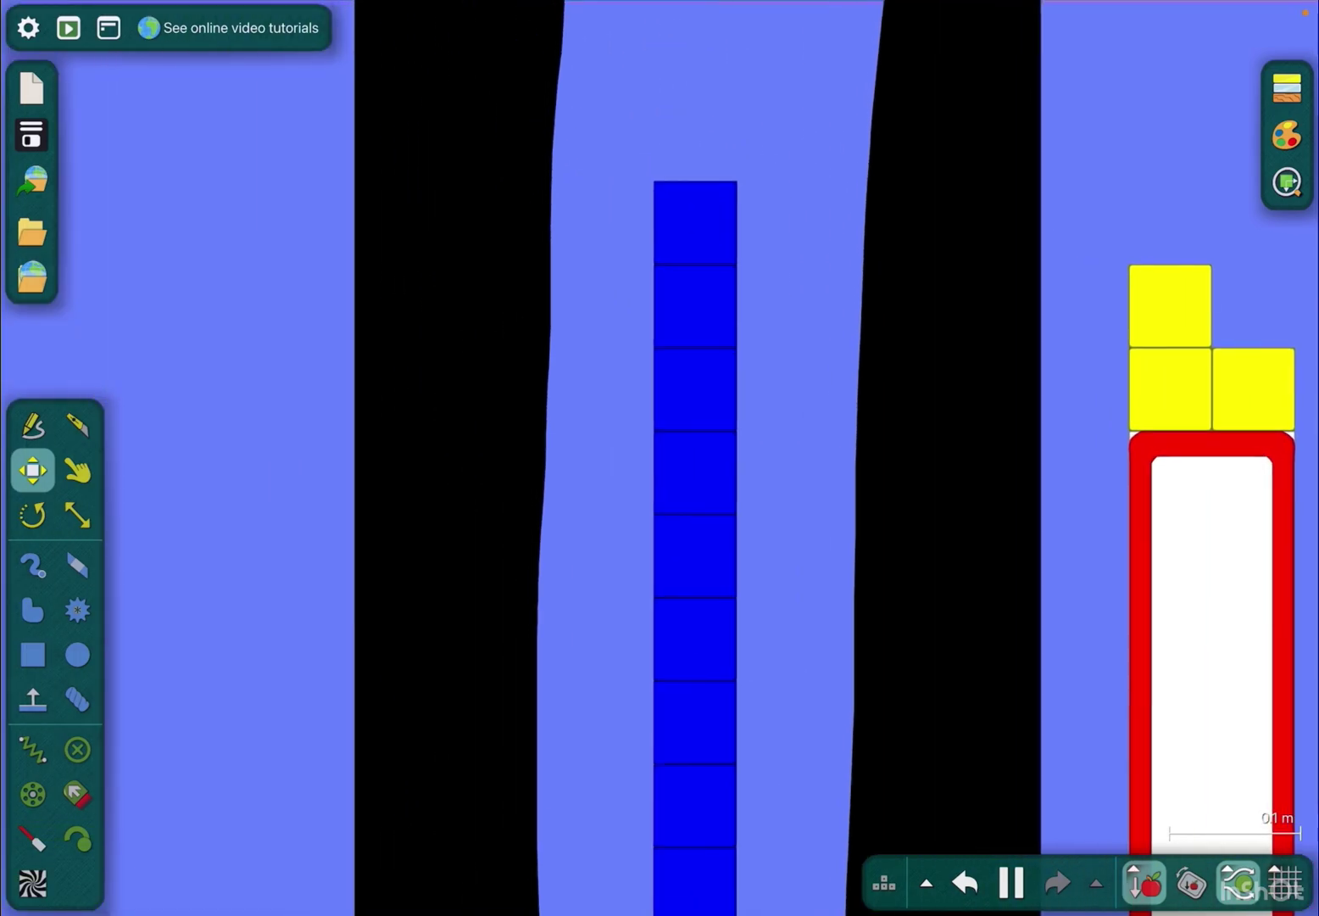
{"action": "scroll", "coordinate": [583, 505], "scroll_direction": "up", "scroll_amount": 5}
- Tilt the blue column clockwise, pull it up across the black pillar, and pause
{"action": "left_click", "coordinate": [33, 513]}
{"action": "left_click_drag", "start_coordinate": [722, 309], "coordinate": [886, 330]}
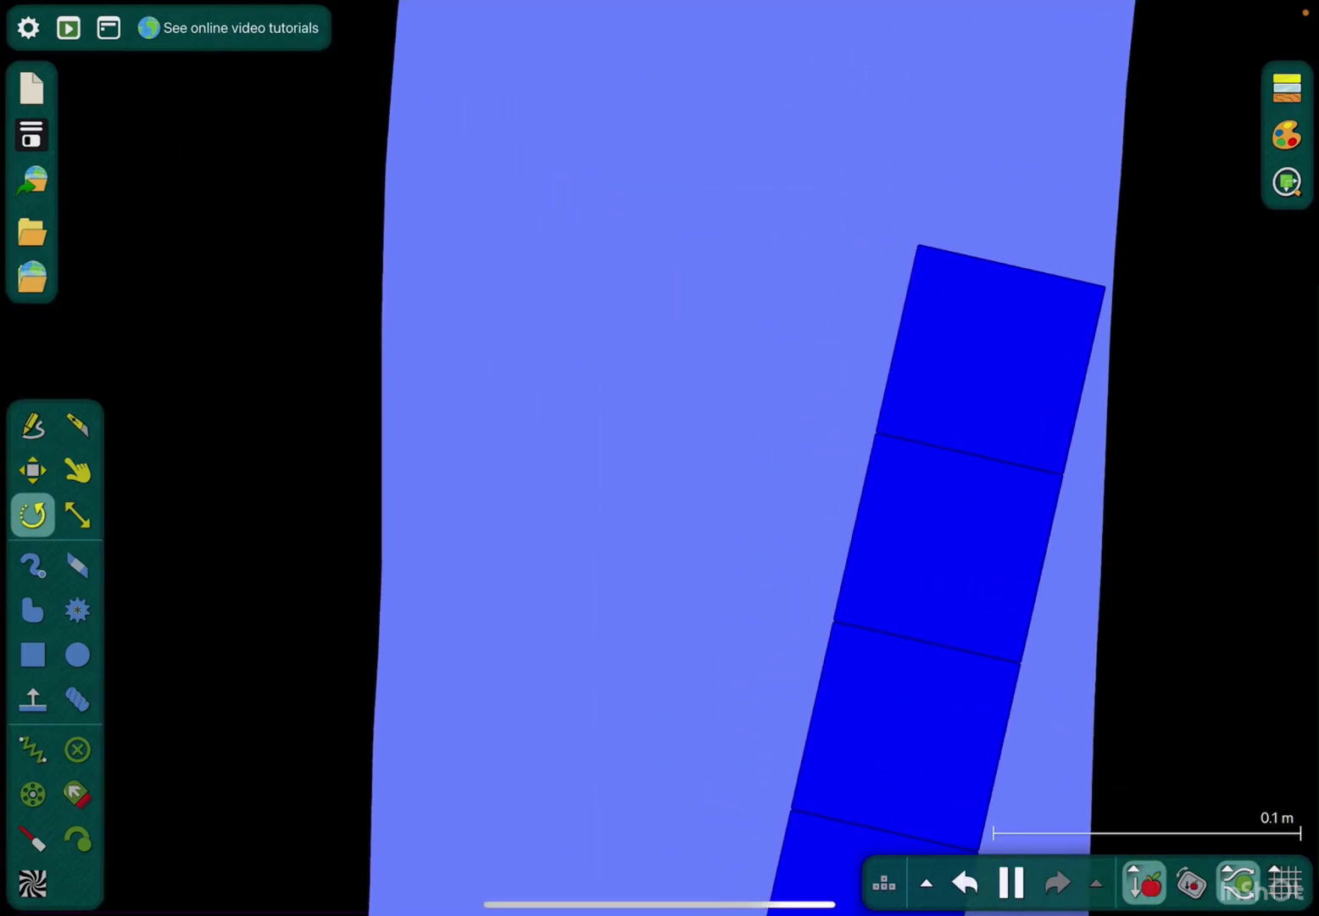
{"action": "scroll", "coordinate": [659, 452], "scroll_direction": "down", "scroll_amount": 5}
{"action": "left_click", "coordinate": [78, 471]}
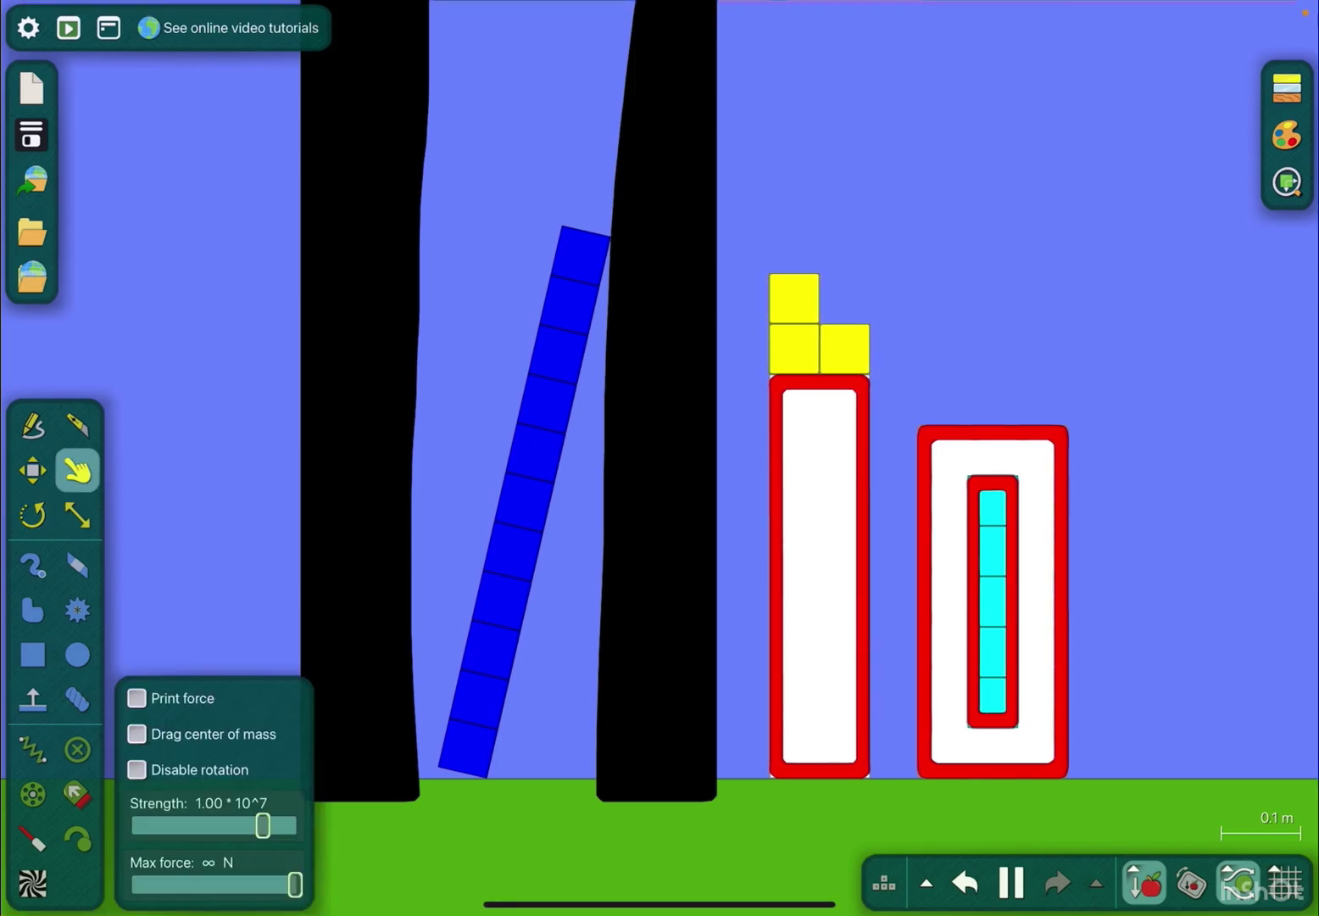
{"action": "mouse_move", "coordinate": [589, 306]}
{"action": "left_mouse_down"}
{"action": "mouse_move", "coordinate": [711, 332]}
{"action": "mouse_move", "coordinate": [552, 384]}
{"action": "mouse_move", "coordinate": [505, 545]}
{"action": "mouse_move", "coordinate": [540, 251]}
{"action": "mouse_move", "coordinate": [598, 382]}
{"action": "mouse_move", "coordinate": [681, 132]}
{"action": "left_mouse_up"}
{"action": "scroll", "coordinate": [661, 456], "scroll_direction": "down", "scroll_amount": 3}
{"action": "scroll", "coordinate": [659, 458], "scroll_direction": "up", "scroll_amount": 1}
{"action": "mouse_move", "coordinate": [562, 537]}
{"action": "left_mouse_down"}
{"action": "mouse_move", "coordinate": [403, 518]}
{"action": "mouse_move", "coordinate": [590, 118]}
{"action": "mouse_move", "coordinate": [655, 171]}
{"action": "mouse_move", "coordinate": [633, 212]}
{"action": "mouse_move", "coordinate": [662, 198]}
{"action": "left_mouse_up"}
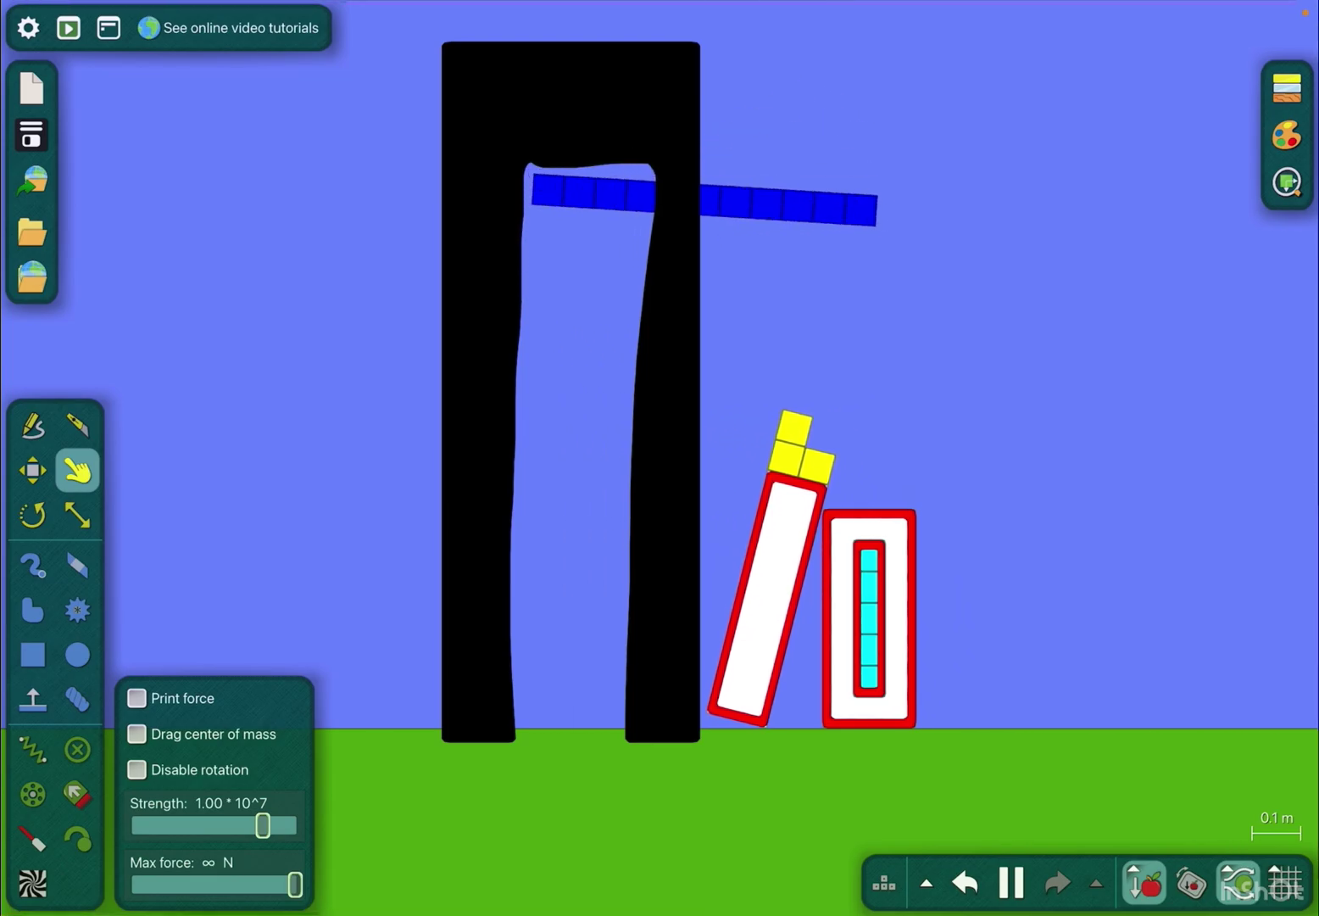
{"action": "left_click", "coordinate": [1011, 883]}
{"action": "scroll", "coordinate": [653, 93], "scroll_direction": "up", "scroll_amount": 5}
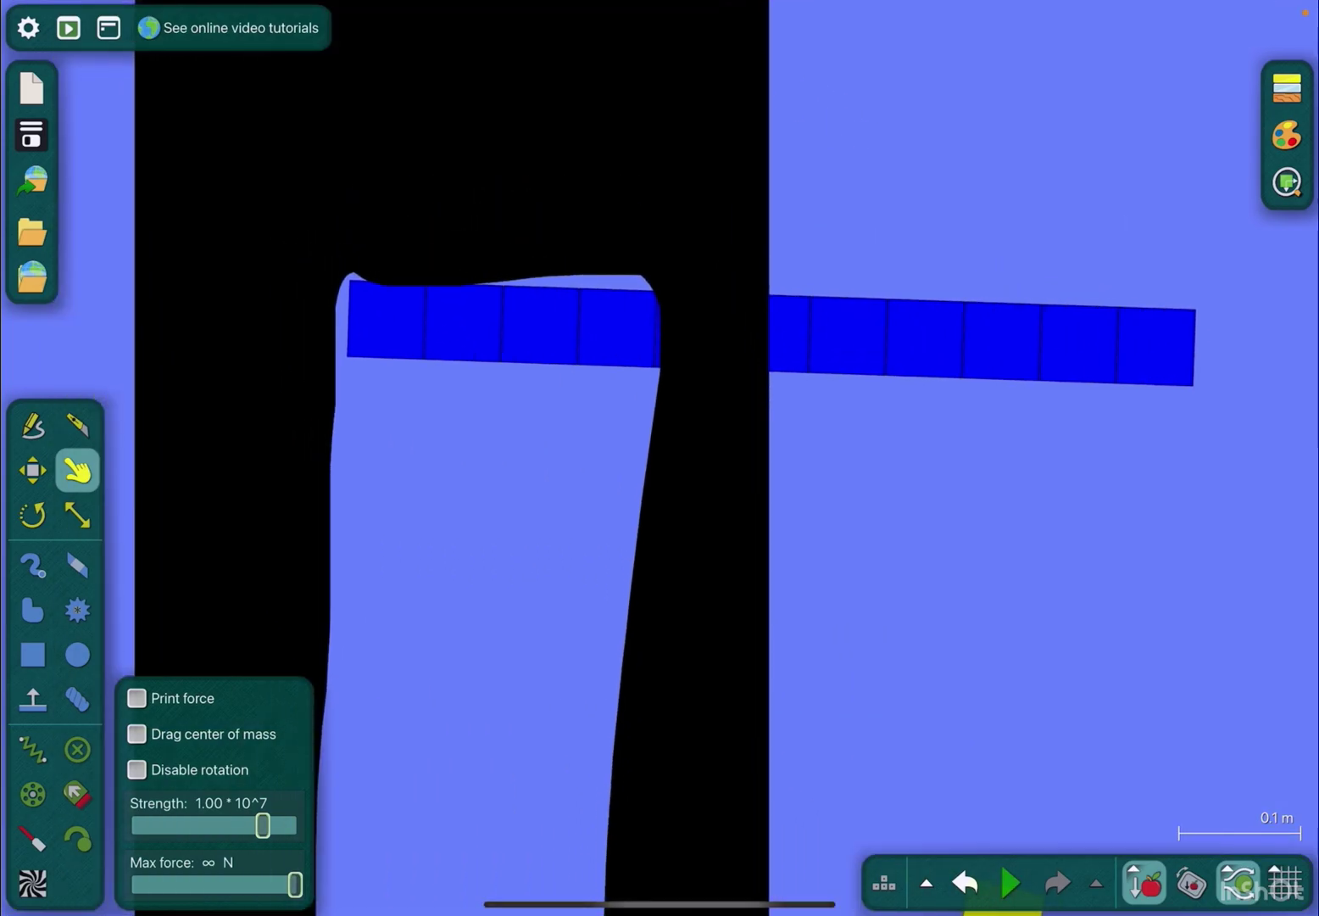
- Move the black pillar right and down, then undo the move
{"action": "left_click", "coordinate": [77, 424]}
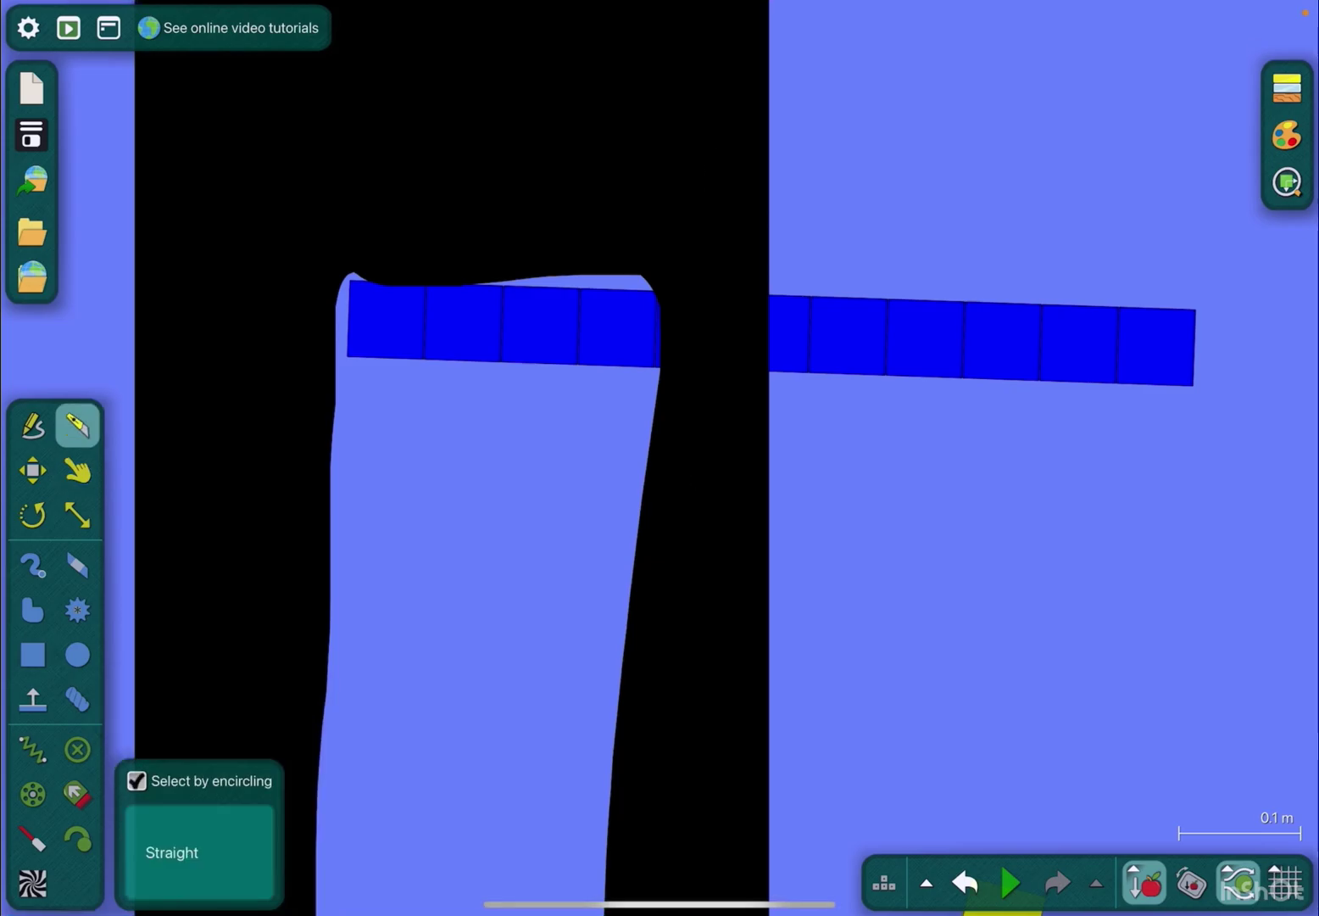
{"action": "scroll", "coordinate": [593, 294], "scroll_direction": "down", "scroll_amount": 5}
{"action": "left_click", "coordinate": [78, 471]}
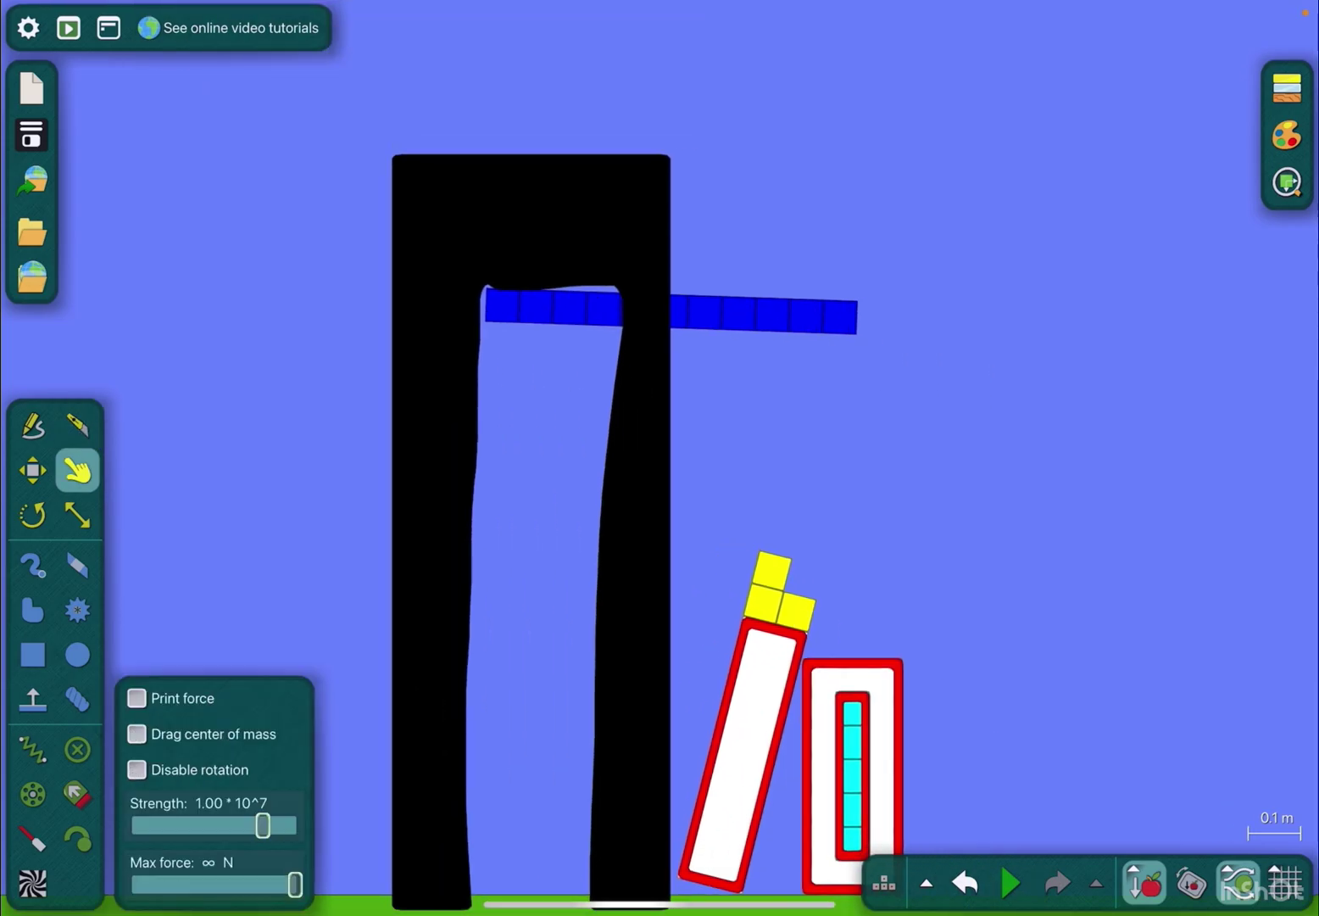
{"action": "left_click", "coordinate": [33, 470]}
{"action": "left_click_drag", "start_coordinate": [531, 206], "coordinate": [630, 266]}
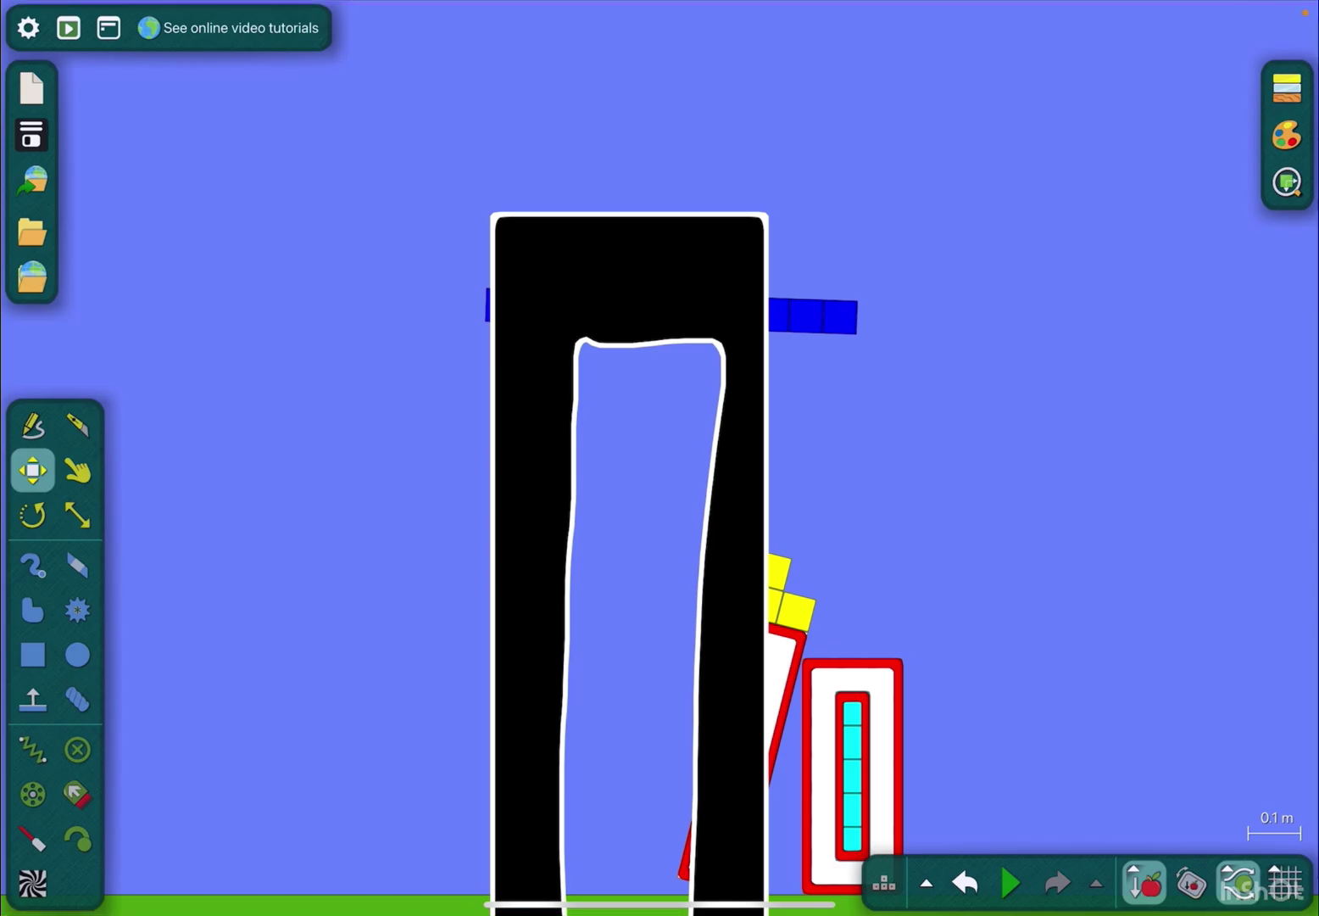
{"action": "key", "text": "ctrl+z"}
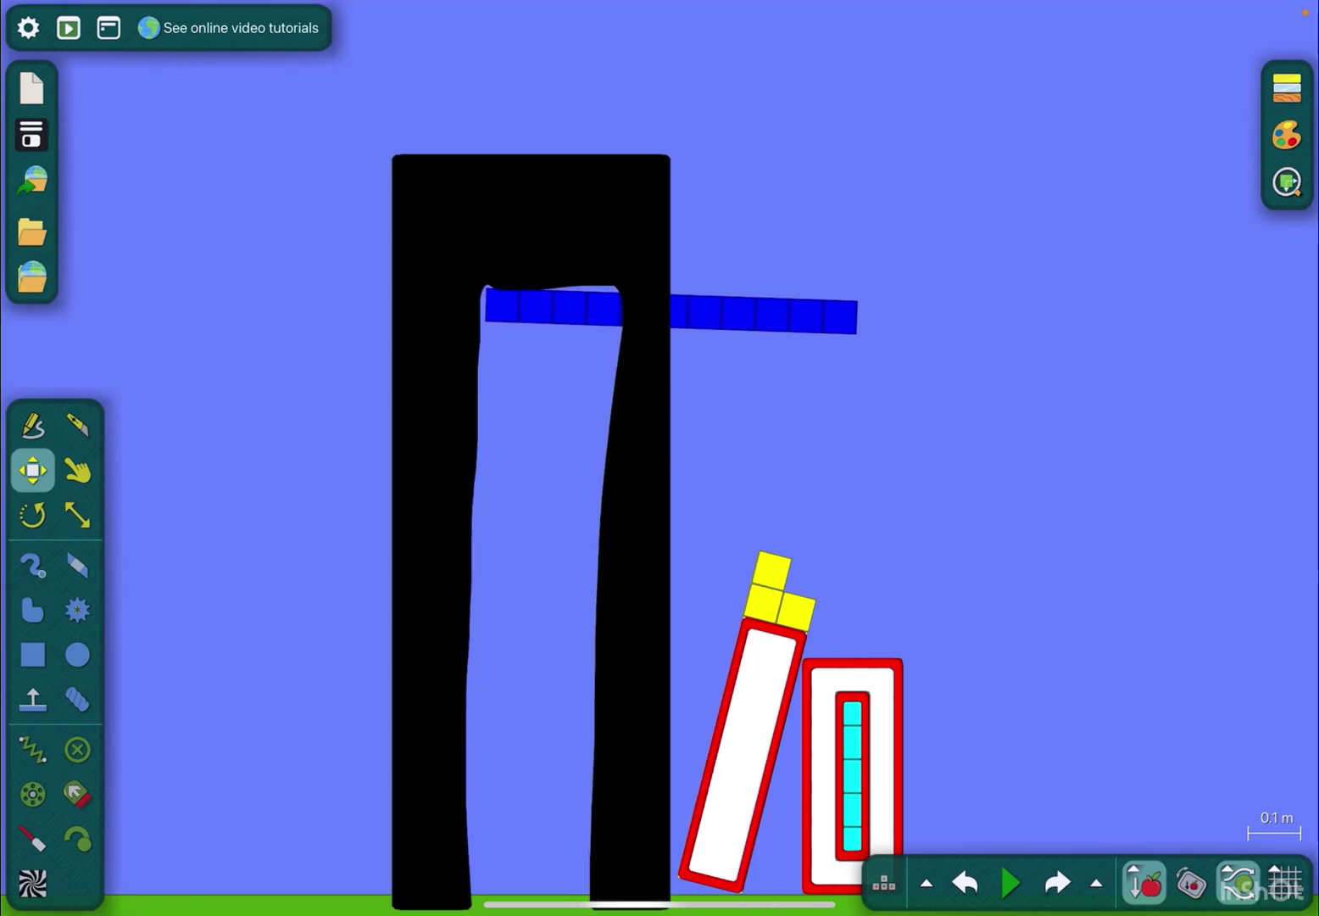
- Test-run the scene briefly, then box-select the four blue squares inside the pillar opening
{"action": "left_click", "coordinate": [1010, 883]}
{"action": "left_click", "coordinate": [965, 882]}
{"action": "left_click_drag", "start_coordinate": [497, 400], "coordinate": [656, 179]}
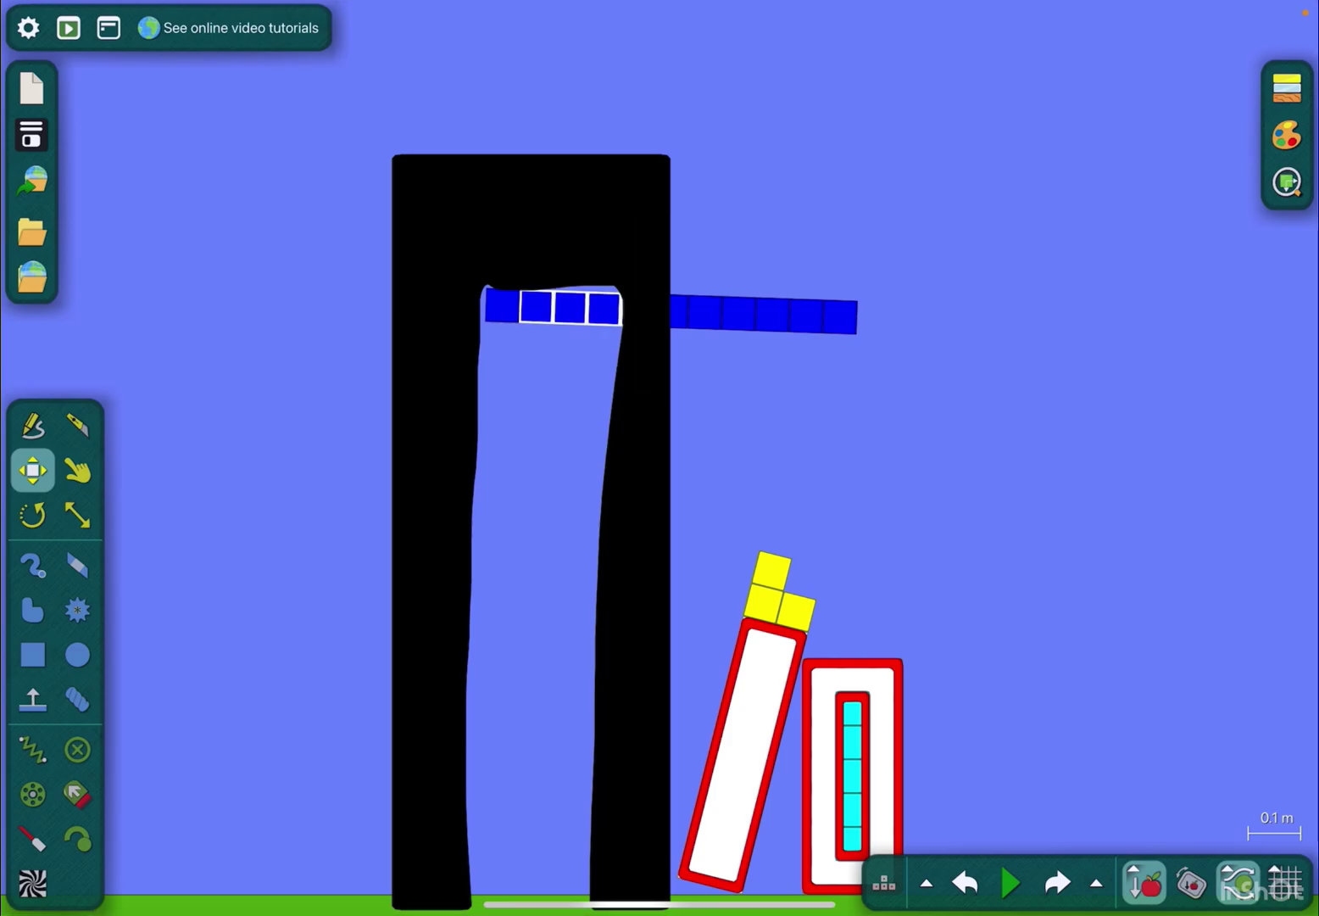
{"action": "left_click_drag", "start_coordinate": [341, 369], "coordinate": [666, 182]}
- Apply a geometry action to the selected squares, test-run, then stop and revert the scene
{"action": "right_click", "coordinate": [619, 314]}
{"action": "left_click", "coordinate": [711, 777]}
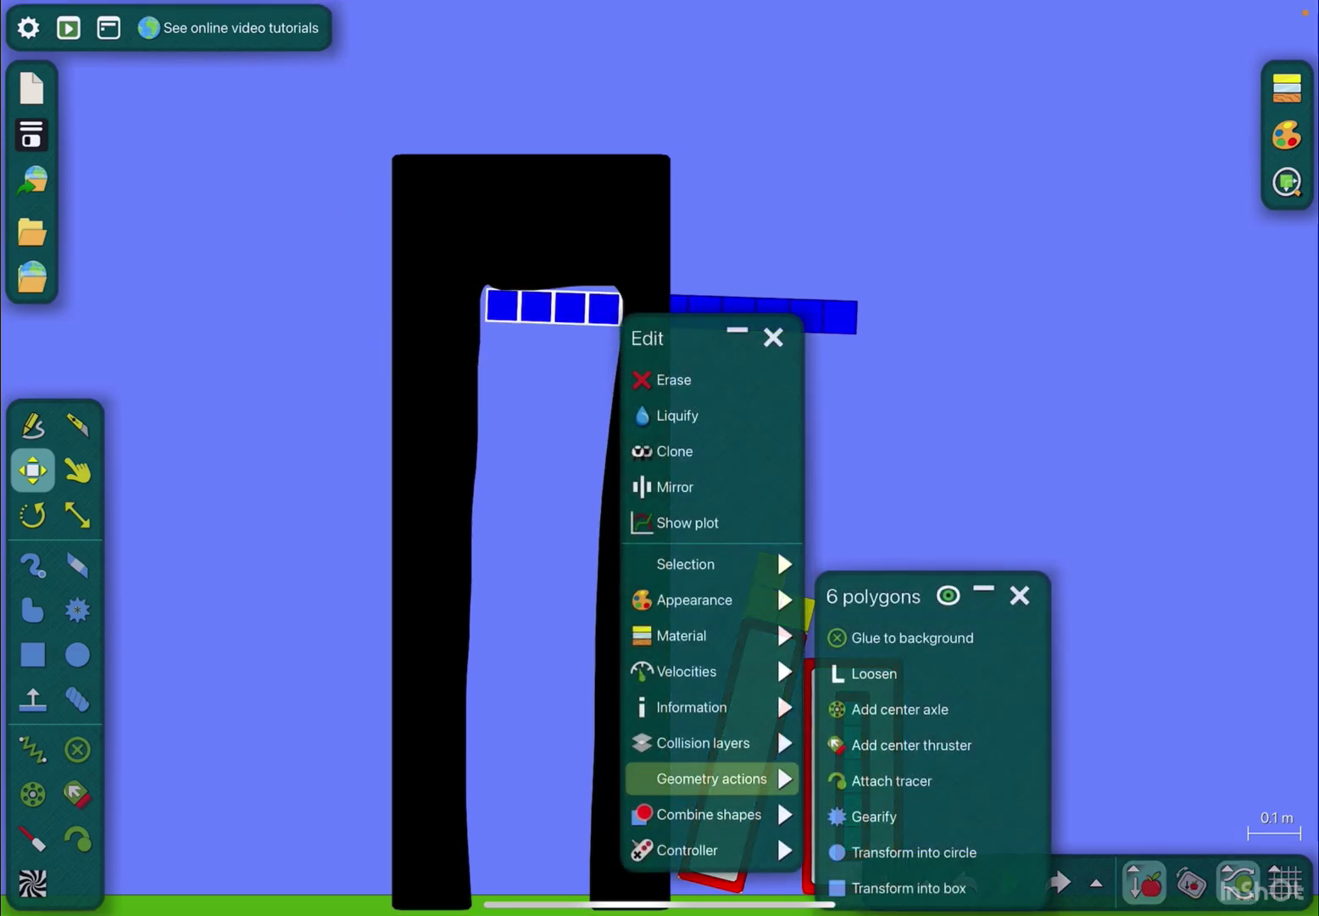
{"action": "left_click", "coordinate": [887, 633]}
{"action": "left_click", "coordinate": [1009, 883]}
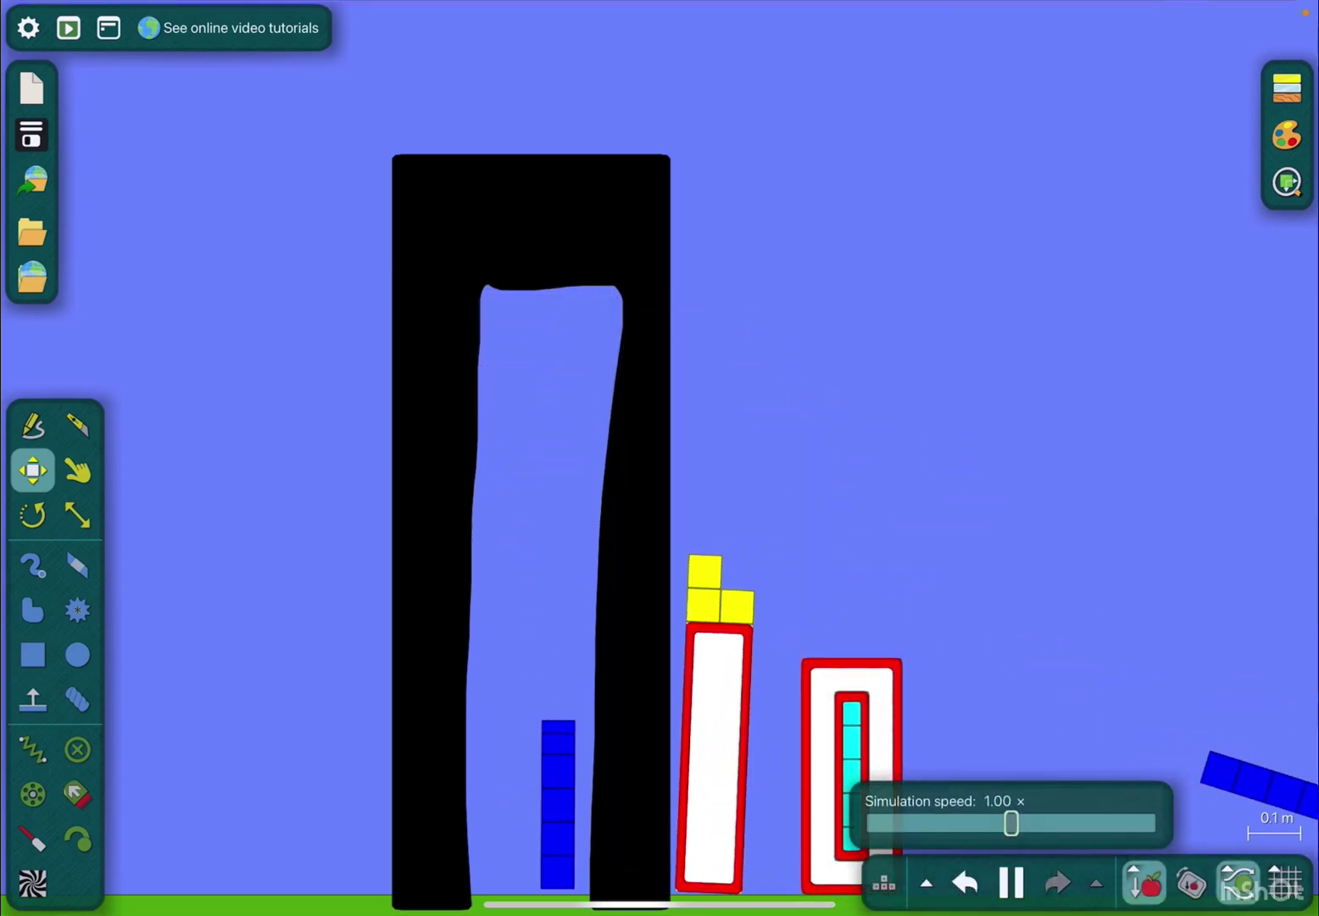
{"action": "scroll", "coordinate": [659, 464], "scroll_direction": "down", "scroll_amount": 3}
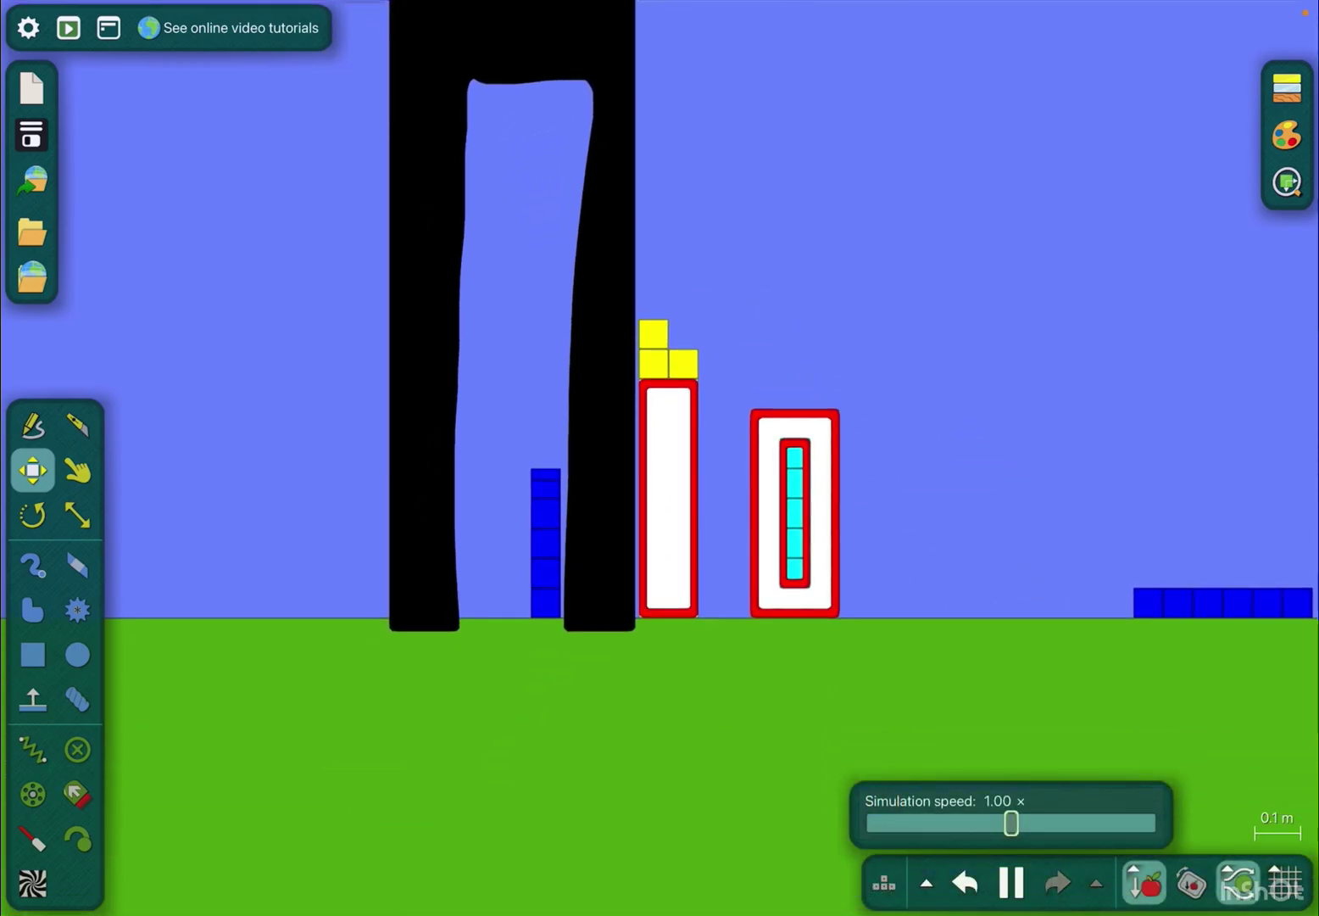
{"action": "key", "text": "space"}
{"action": "key", "text": "ctrl+z"}
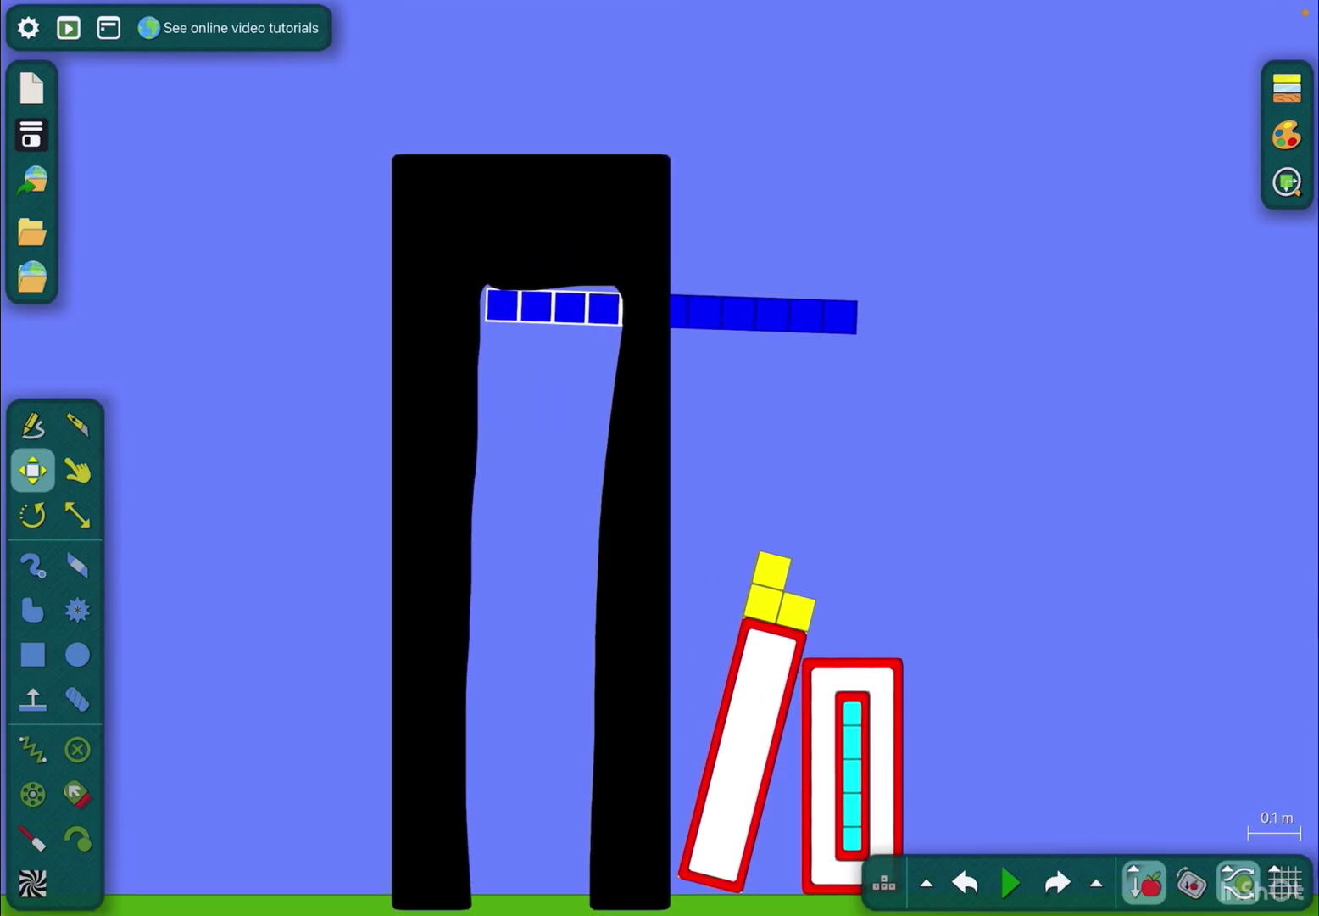
- Reselect the four blue squares, glue them to the background, and start the simulation
{"action": "left_click_drag", "start_coordinate": [332, 232], "coordinate": [645, 380]}
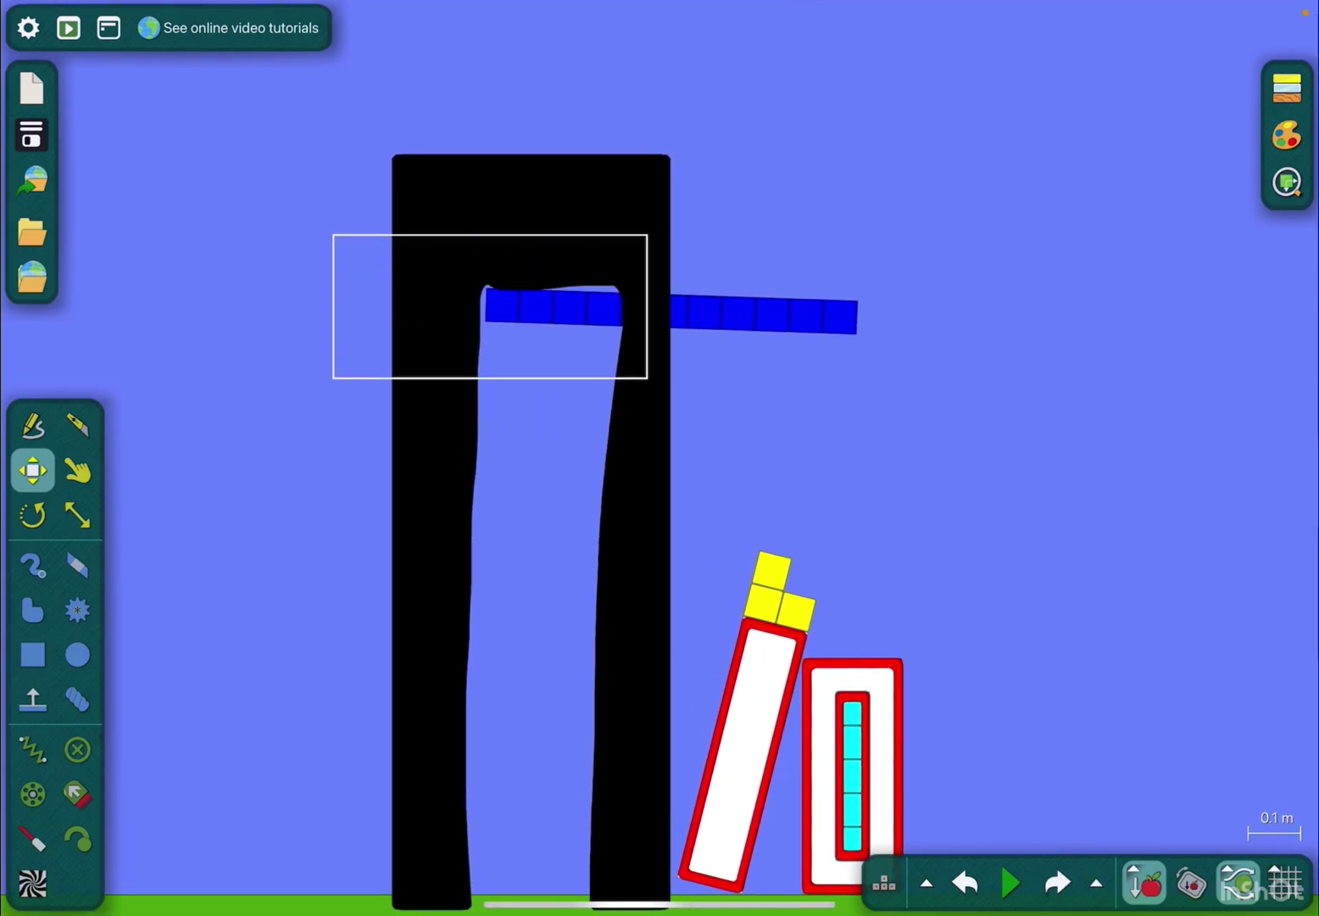
{"action": "left_click", "coordinate": [604, 307]}
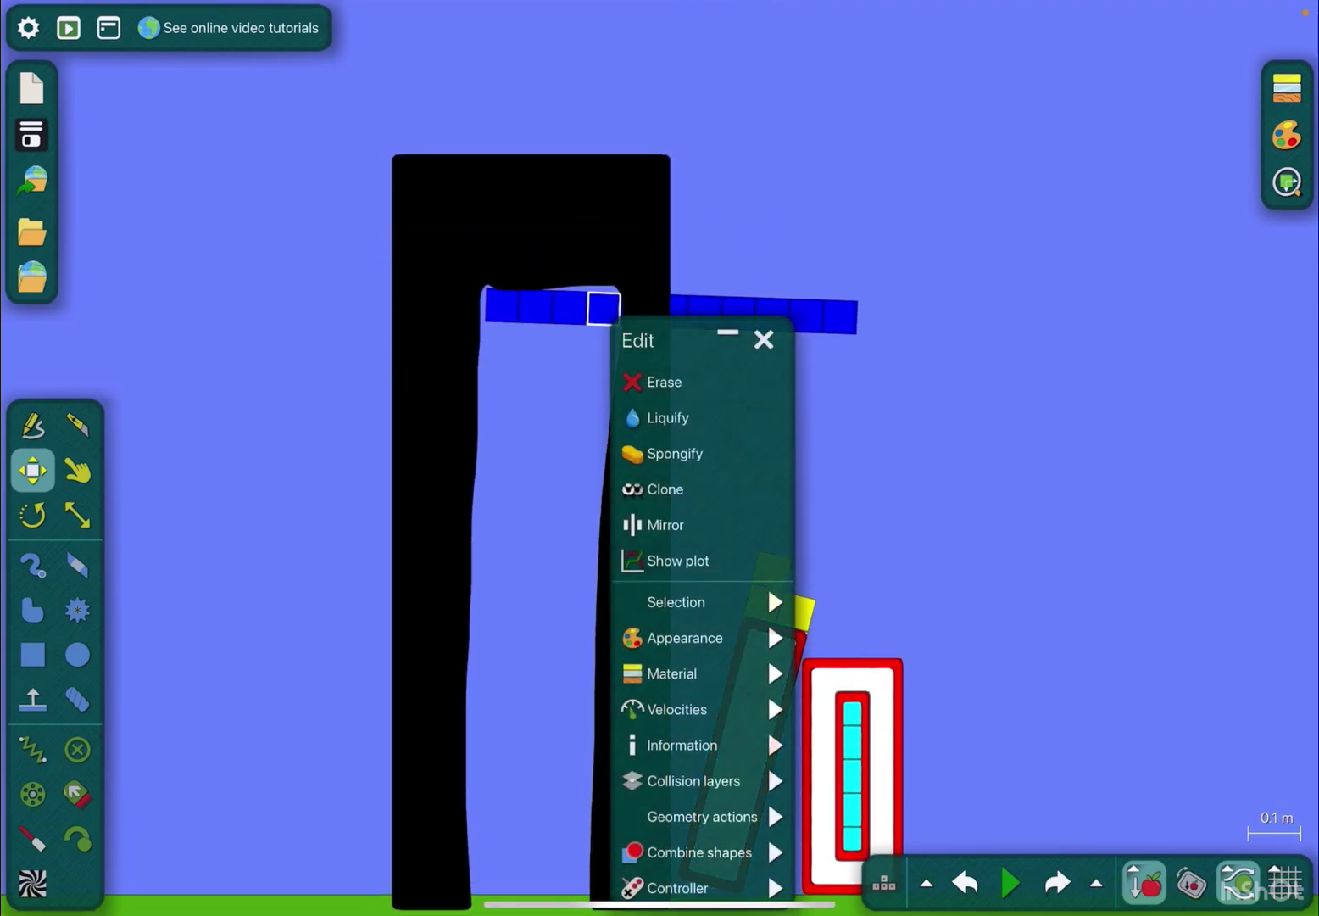
{"action": "left_click_drag", "start_coordinate": [330, 276], "coordinate": [622, 374]}
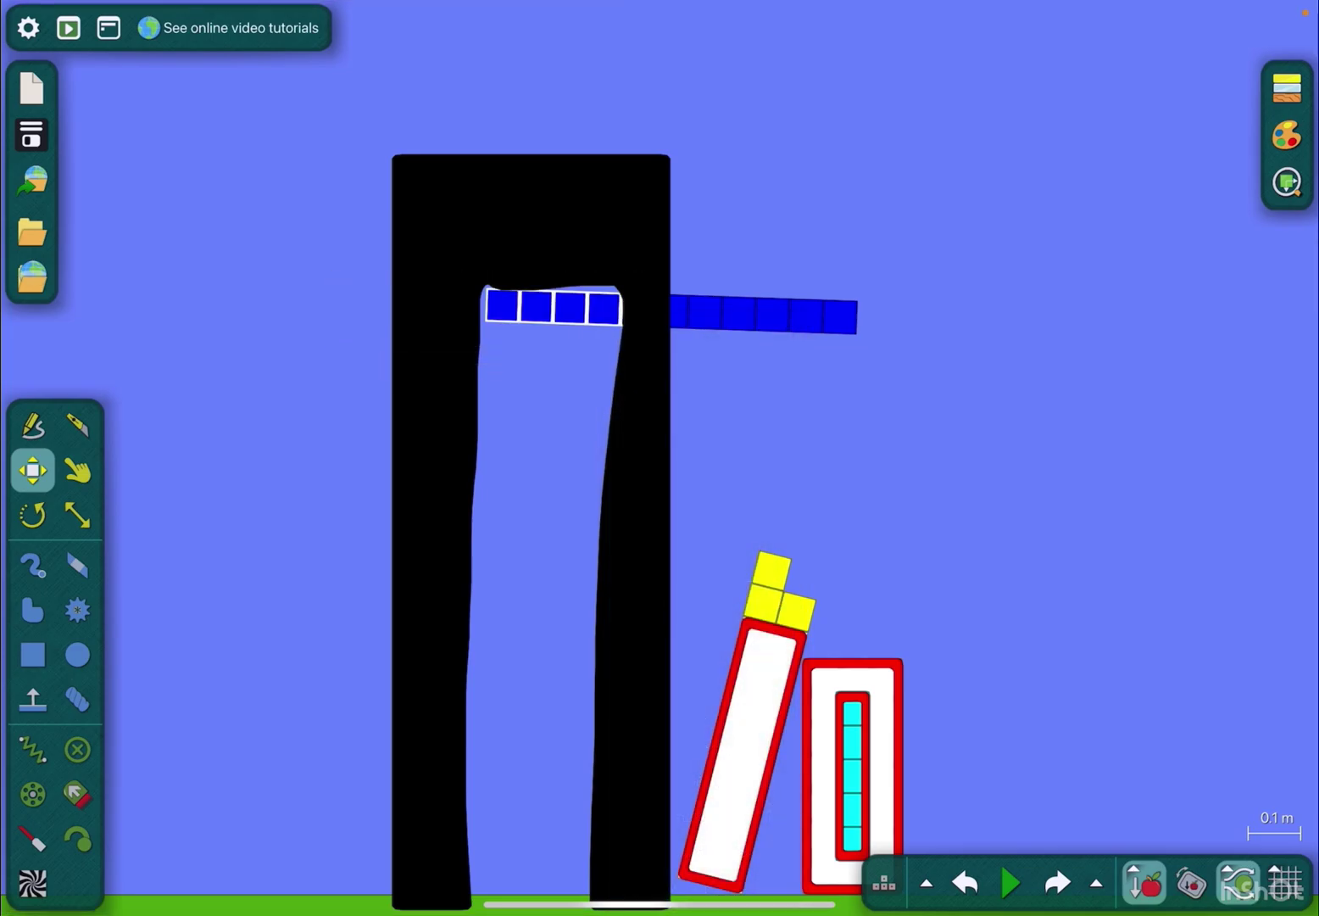
{"action": "left_click", "coordinate": [701, 773]}
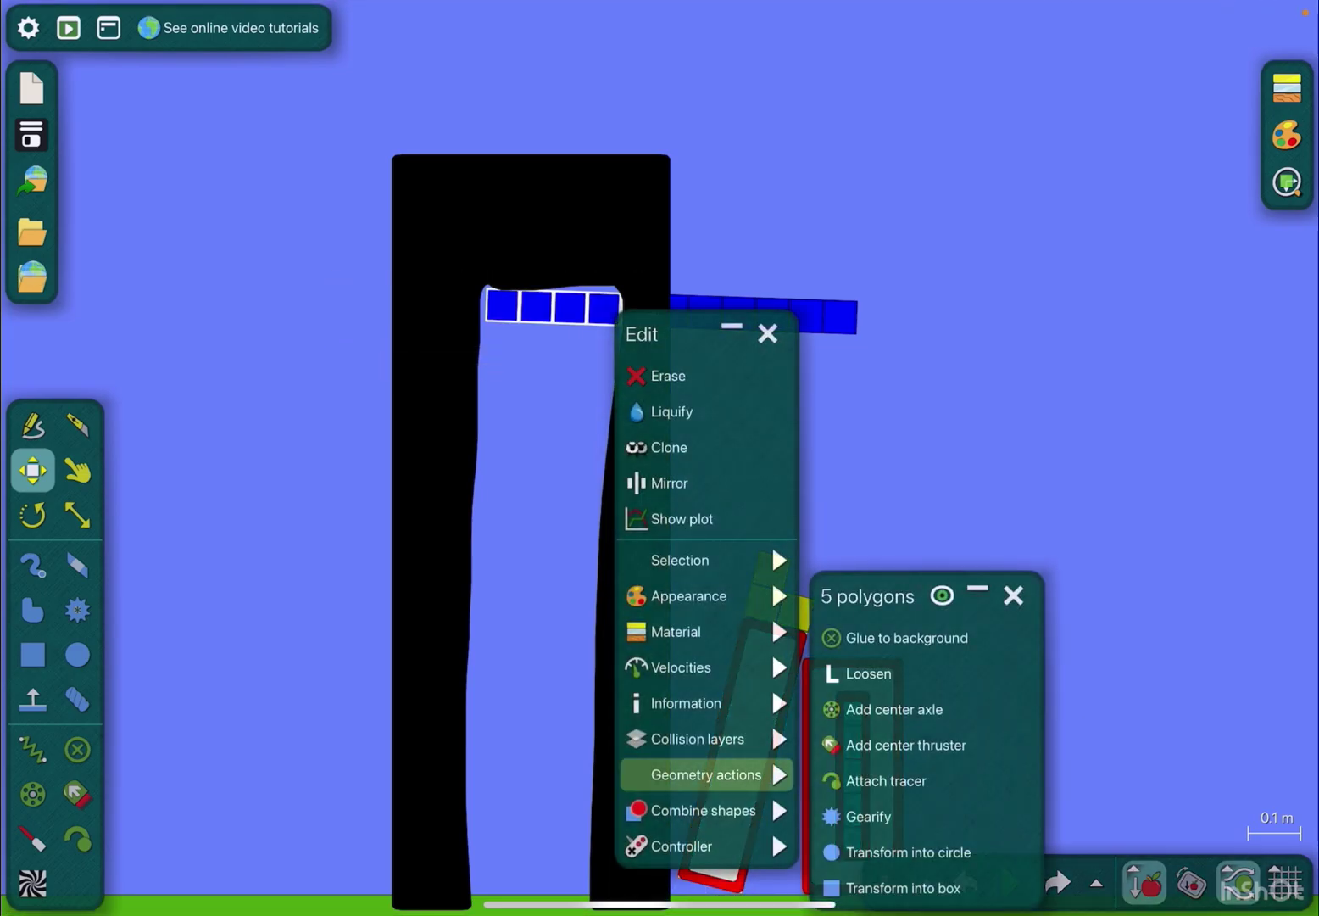
{"action": "left_click", "coordinate": [872, 633]}
{"action": "left_click", "coordinate": [1010, 882]}
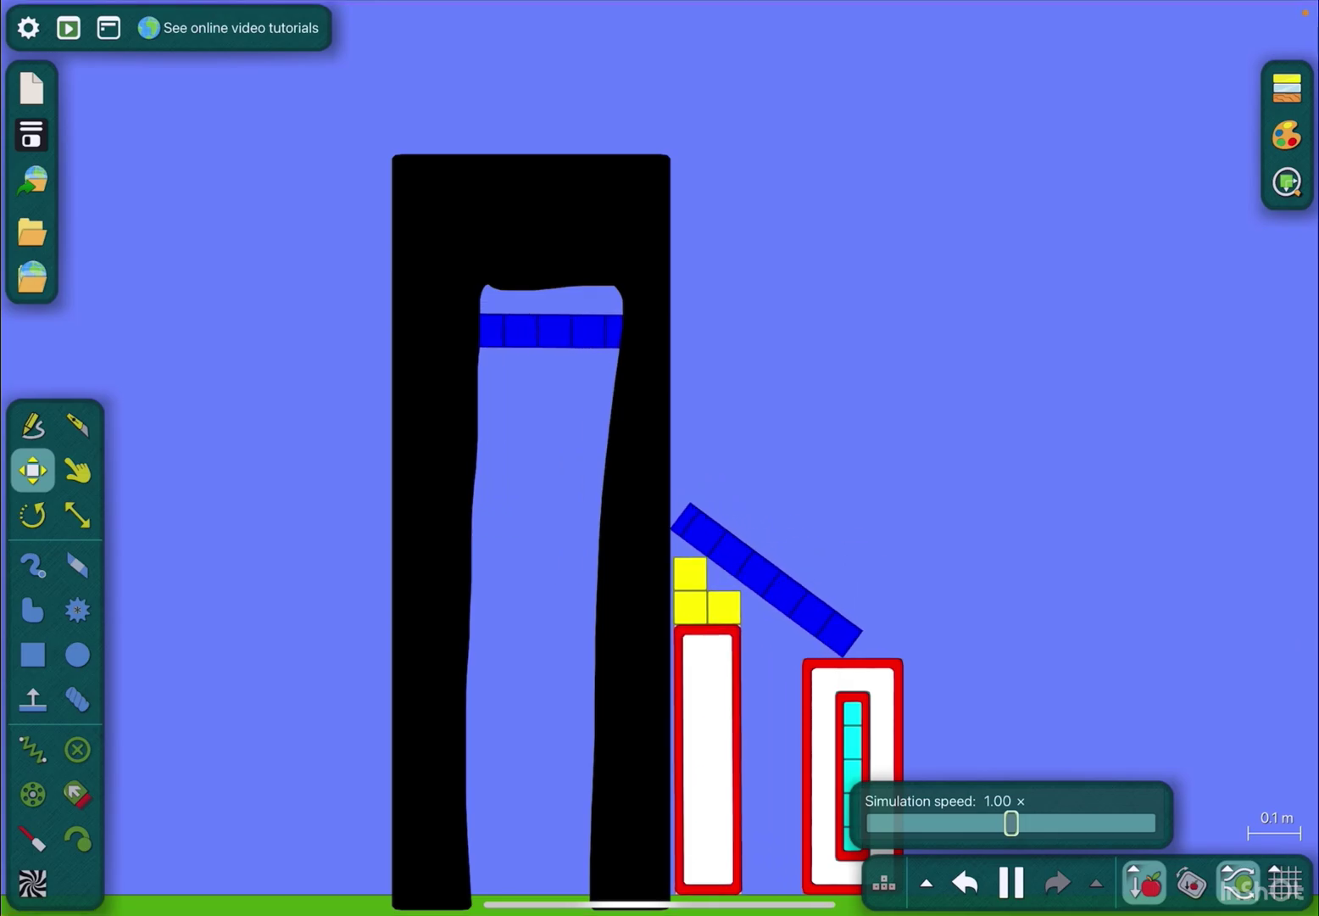
{"action": "scroll", "coordinate": [660, 458], "scroll_direction": "down", "scroll_amount": 2}
- While the scene runs, lift the outer blue bar and knock the red-framed box onto its side
{"action": "left_click", "coordinate": [77, 470]}
{"action": "mouse_move", "coordinate": [711, 486]}
{"action": "left_mouse_down"}
{"action": "mouse_move", "coordinate": [767, 450]}
{"action": "mouse_move", "coordinate": [861, 509]}
{"action": "left_mouse_up"}
{"action": "scroll", "coordinate": [793, 721], "scroll_direction": "up", "scroll_amount": 2}
{"action": "scroll", "coordinate": [793, 722], "scroll_direction": "up", "scroll_amount": 2}
{"action": "scroll", "coordinate": [794, 720], "scroll_direction": "up", "scroll_amount": 2}
{"action": "scroll", "coordinate": [793, 721], "scroll_direction": "up", "scroll_amount": 1}
{"action": "scroll", "coordinate": [659, 412], "scroll_direction": "down", "scroll_amount": 2}
{"action": "left_click", "coordinate": [32, 424]}
{"action": "left_click", "coordinate": [78, 471]}
{"action": "scroll", "coordinate": [659, 412], "scroll_direction": "up", "scroll_amount": 3}
{"action": "scroll", "coordinate": [659, 413], "scroll_direction": "down", "scroll_amount": 3}
{"action": "scroll", "coordinate": [660, 412], "scroll_direction": "up", "scroll_amount": 1}
{"action": "scroll", "coordinate": [660, 412], "scroll_direction": "up", "scroll_amount": 1}
{"action": "left_click_drag", "start_coordinate": [927, 413], "coordinate": [757, 421]}
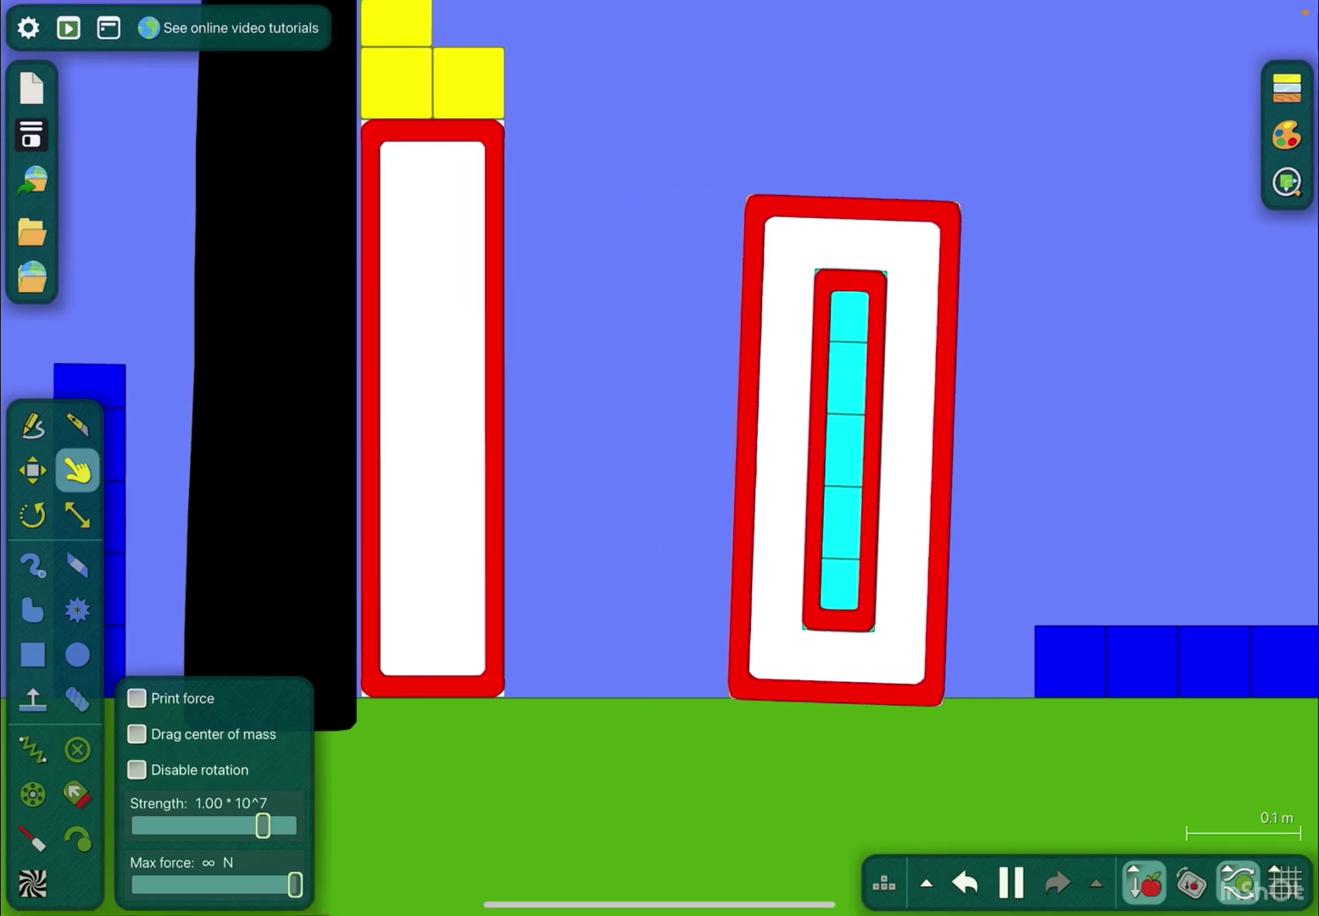
{"action": "scroll", "coordinate": [660, 413], "scroll_direction": "down", "scroll_amount": 3}
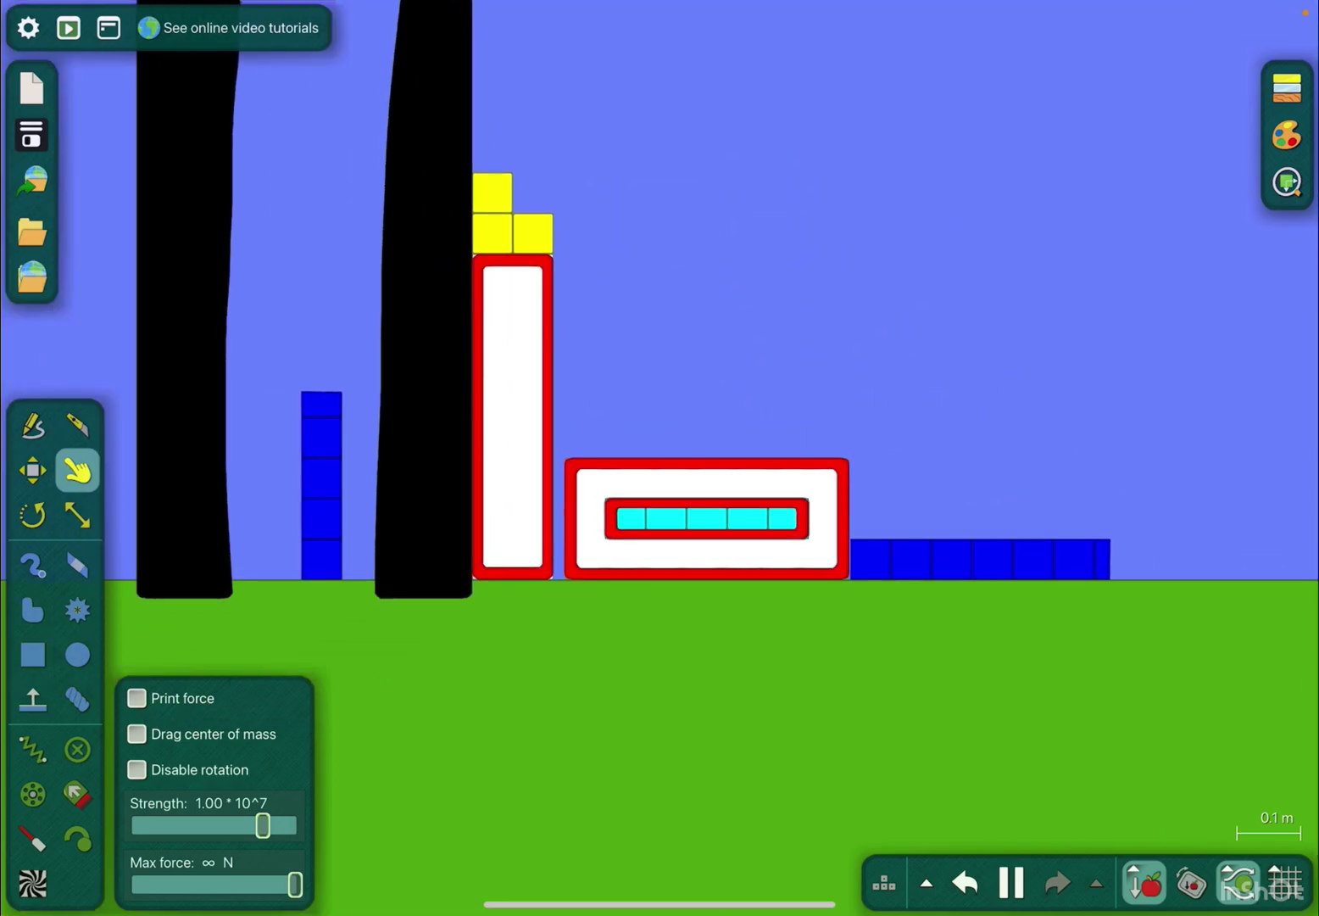
{"action": "mouse_move", "coordinate": [814, 515]}
{"action": "left_mouse_down"}
{"action": "mouse_move", "coordinate": [830, 408]}
{"action": "mouse_move", "coordinate": [809, 345]}
{"action": "left_mouse_up"}
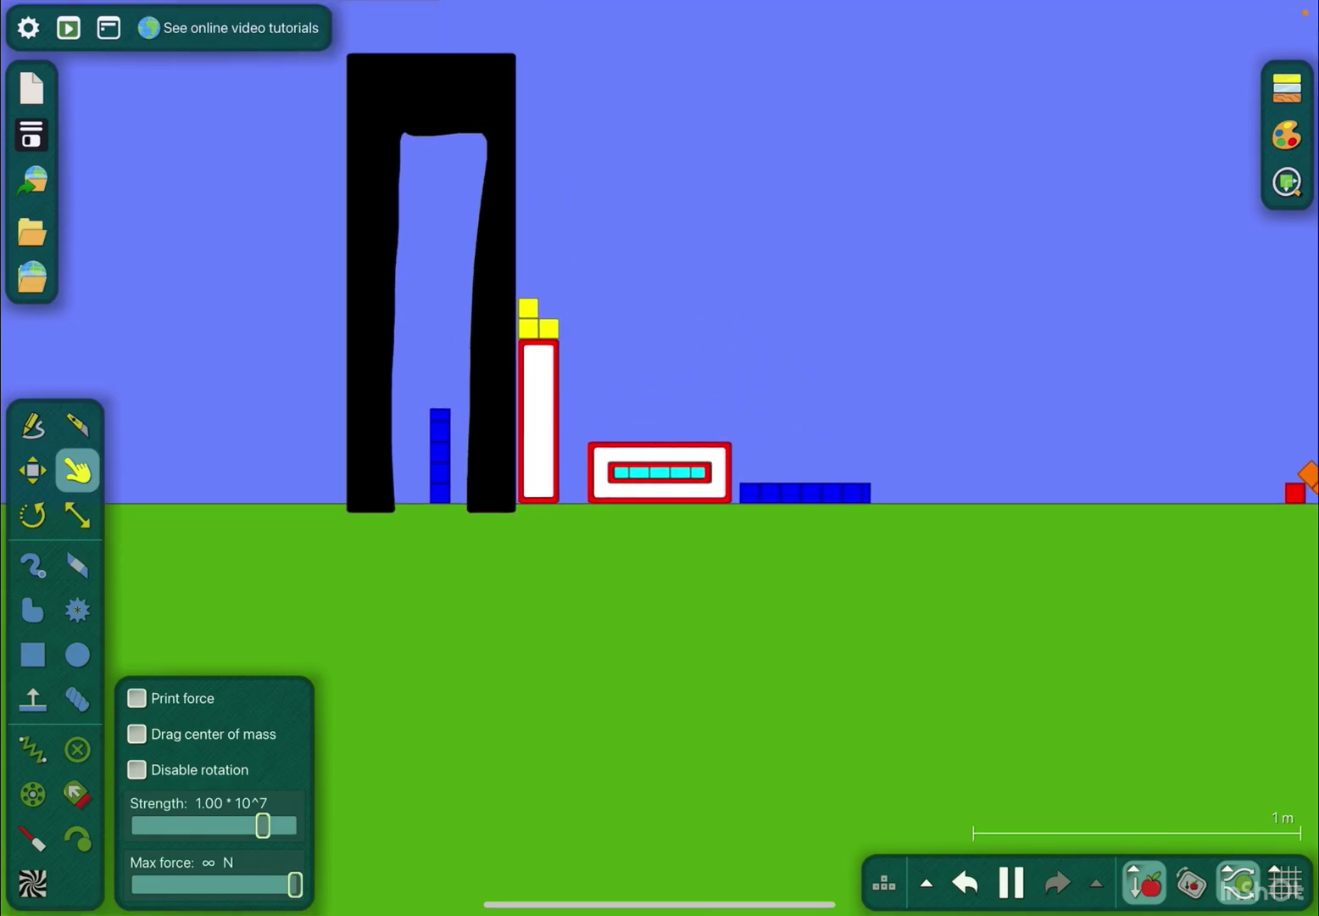
{"action": "scroll", "coordinate": [660, 412], "scroll_direction": "down", "scroll_amount": 3}
{"action": "scroll", "coordinate": [660, 413], "scroll_direction": "up", "scroll_amount": 2}
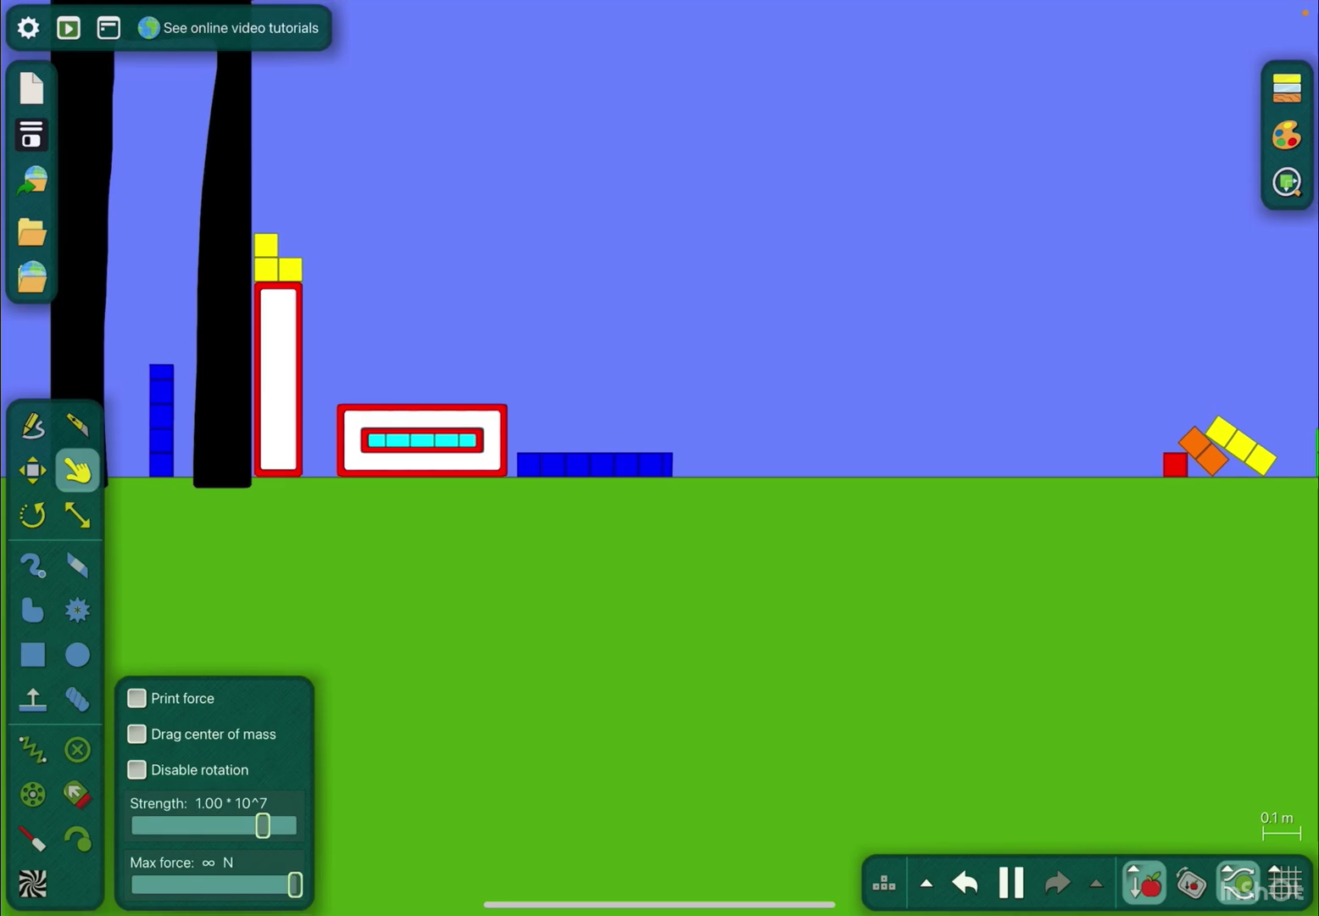
{"action": "scroll", "coordinate": [659, 310], "scroll_direction": "up", "scroll_amount": 3}
{"action": "scroll", "coordinate": [660, 309], "scroll_direction": "down", "scroll_amount": 1}
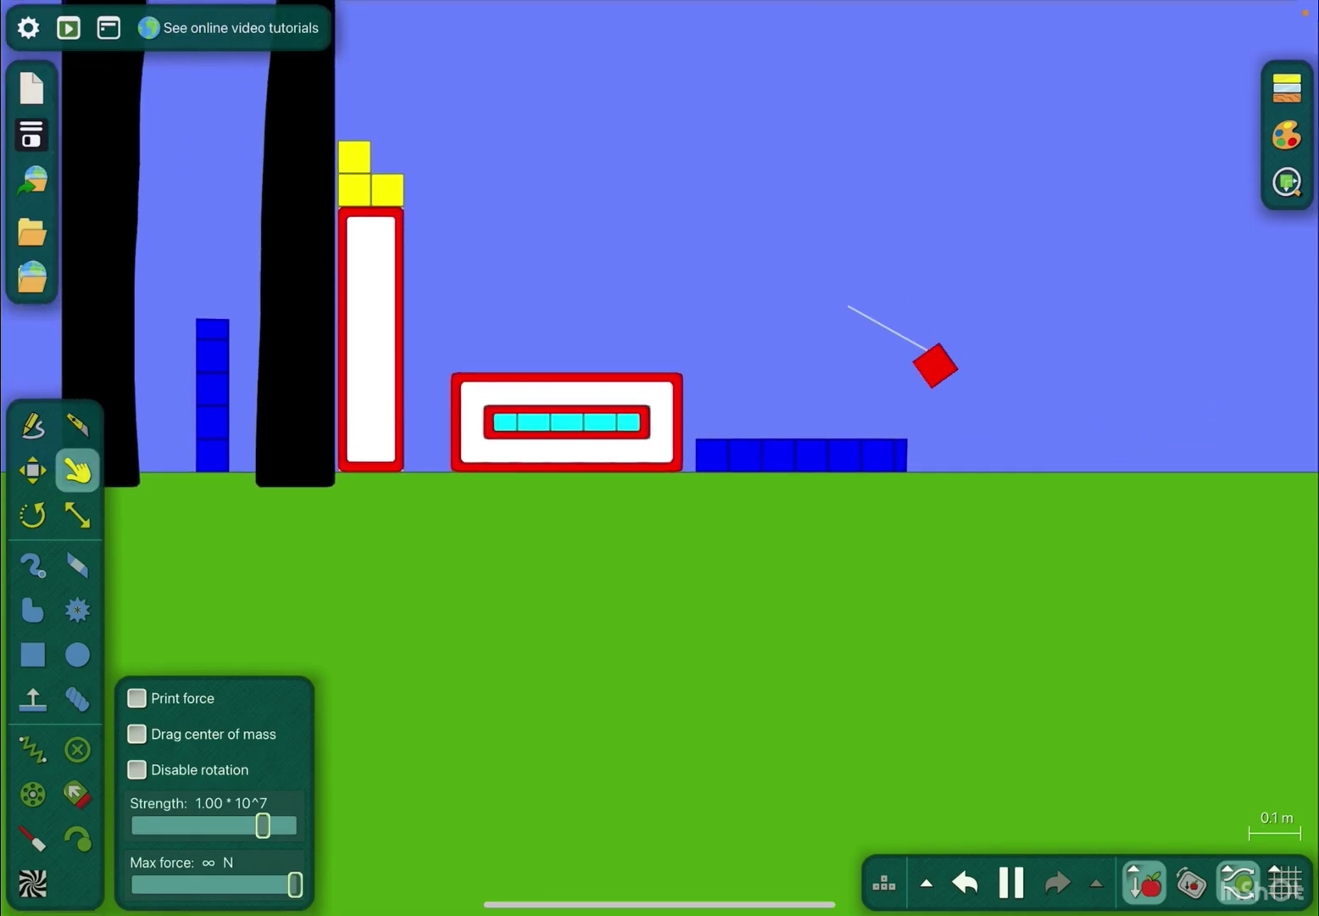
{"action": "scroll", "coordinate": [659, 310], "scroll_direction": "right", "scroll_amount": 2}
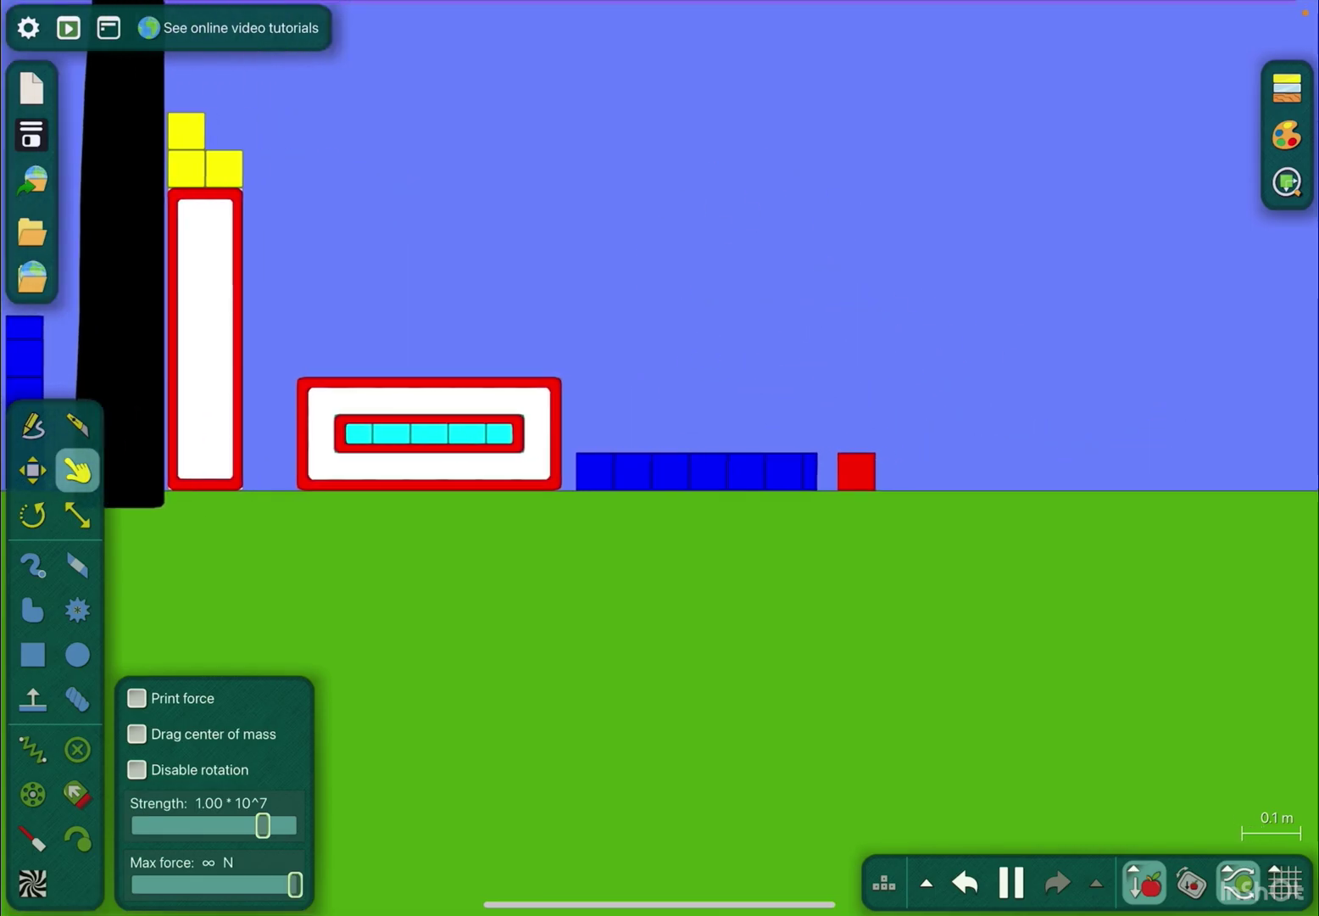
{"action": "scroll", "coordinate": [659, 309], "scroll_direction": "up", "scroll_amount": 2}
{"action": "scroll", "coordinate": [660, 309], "scroll_direction": "up", "scroll_amount": 2}
{"action": "scroll", "coordinate": [837, 352], "scroll_direction": "up", "scroll_amount": 2}
{"action": "scroll", "coordinate": [838, 351], "scroll_direction": "up", "scroll_amount": 1}
{"action": "scroll", "coordinate": [837, 351], "scroll_direction": "up", "scroll_amount": 2}
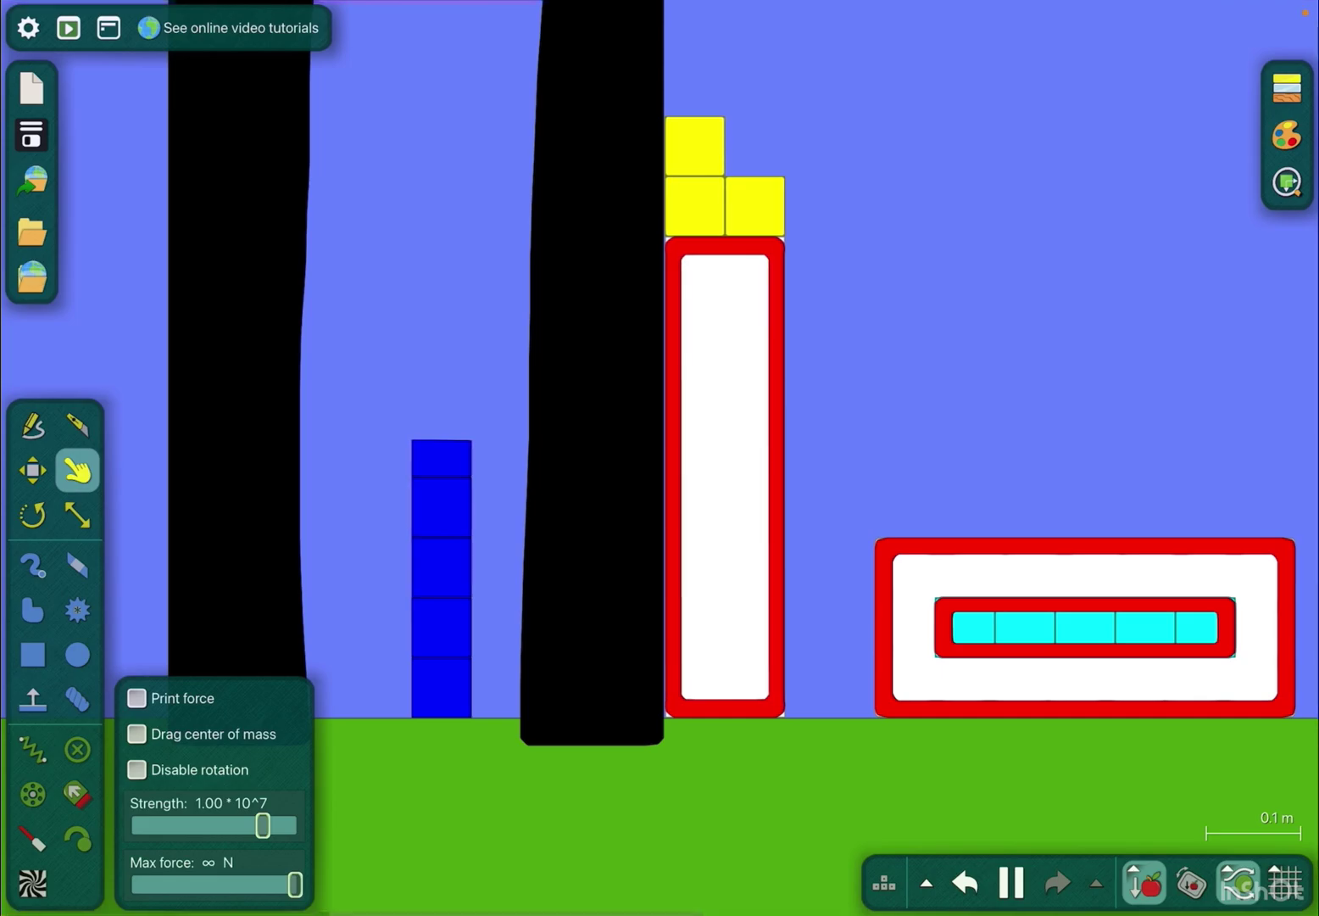
{"action": "scroll", "coordinate": [659, 412], "scroll_direction": "down", "scroll_amount": 3}
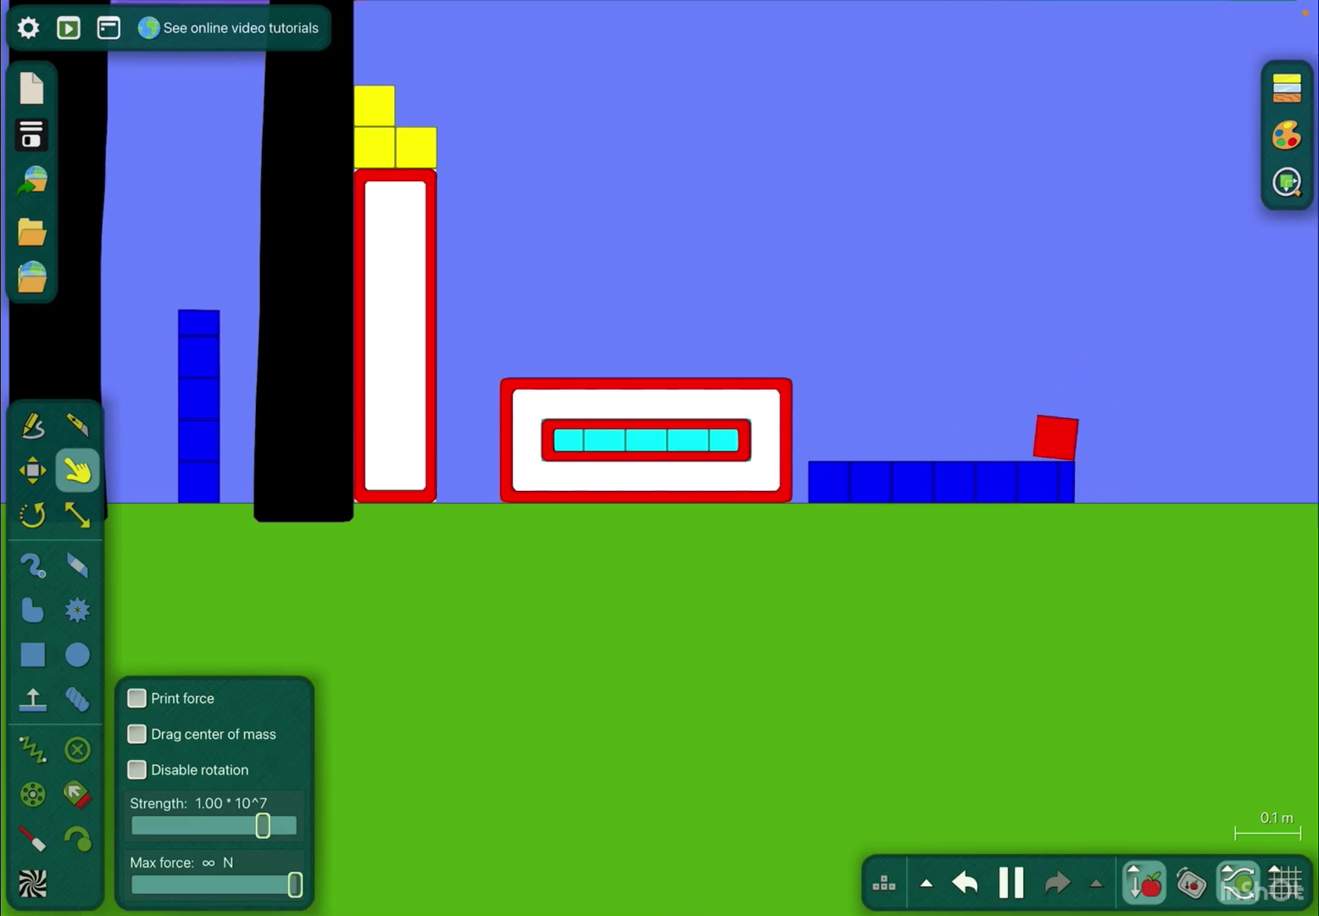
{"action": "scroll", "coordinate": [659, 412], "scroll_direction": "down", "scroll_amount": 2}
{"action": "scroll", "coordinate": [659, 413], "scroll_direction": "down", "scroll_amount": 1}
{"action": "scroll", "coordinate": [619, 356], "scroll_direction": "down", "scroll_amount": 1}
{"action": "scroll", "coordinate": [619, 357], "scroll_direction": "up", "scroll_amount": 1}
{"action": "scroll", "coordinate": [619, 356], "scroll_direction": "up", "scroll_amount": 1}
{"action": "scroll", "coordinate": [618, 356], "scroll_direction": "up", "scroll_amount": 2}
{"action": "scroll", "coordinate": [817, 450], "scroll_direction": "up", "scroll_amount": 3}
- Rotate the red square about 60° and move the green block so it drops to the ground
{"action": "left_click", "coordinate": [32, 514]}
{"action": "mouse_move", "coordinate": [825, 441]}
{"action": "left_mouse_down"}
{"action": "mouse_move", "coordinate": [758, 326]}
{"action": "mouse_move", "coordinate": [725, 314]}
{"action": "mouse_move", "coordinate": [823, 443]}
{"action": "left_mouse_up"}
{"action": "scroll", "coordinate": [691, 443], "scroll_direction": "down", "scroll_amount": 3}
{"action": "left_click", "coordinate": [78, 471]}
{"action": "left_click_drag", "start_coordinate": [927, 619], "coordinate": [413, 619]}
{"action": "mouse_move", "coordinate": [721, 619]}
{"action": "left_mouse_down"}
{"action": "mouse_move", "coordinate": [514, 619]}
{"action": "mouse_move", "coordinate": [867, 672]}
{"action": "left_mouse_up"}
{"action": "left_click", "coordinate": [32, 470]}
{"action": "left_click_drag", "start_coordinate": [618, 620], "coordinate": [791, 620]}
{"action": "scroll", "coordinate": [660, 515], "scroll_direction": "up", "scroll_amount": 3}
{"action": "scroll", "coordinate": [660, 515], "scroll_direction": "up", "scroll_amount": 2}
{"action": "scroll", "coordinate": [885, 598], "scroll_direction": "up", "scroll_amount": 2}
{"action": "scroll", "coordinate": [886, 598], "scroll_direction": "up", "scroll_amount": 1}
- Pull the yellow three-block row upright, drop it to the left, then rotate it horizontal
{"action": "left_click", "coordinate": [586, 430]}
{"action": "scroll", "coordinate": [660, 465], "scroll_direction": "down", "scroll_amount": 5}
{"action": "left_click", "coordinate": [77, 470]}
{"action": "scroll", "coordinate": [199, 379], "scroll_direction": "up", "scroll_amount": 2}
{"action": "scroll", "coordinate": [498, 410], "scroll_direction": "up", "scroll_amount": 2}
{"action": "left_click_drag", "start_coordinate": [814, 443], "coordinate": [624, 262]}
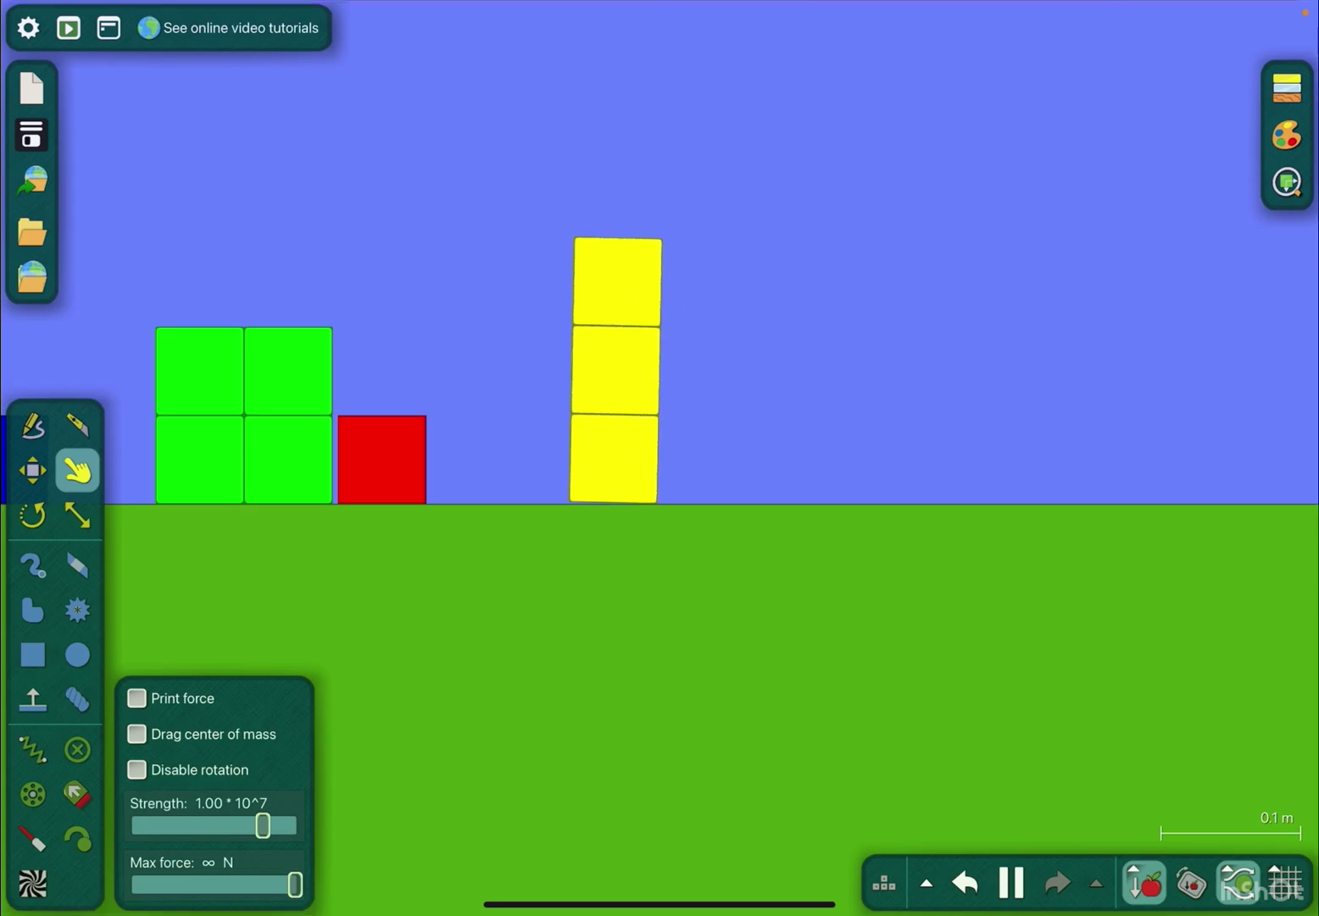
{"action": "scroll", "coordinate": [660, 412], "scroll_direction": "up", "scroll_amount": 2}
{"action": "scroll", "coordinate": [660, 412], "scroll_direction": "up", "scroll_amount": 1}
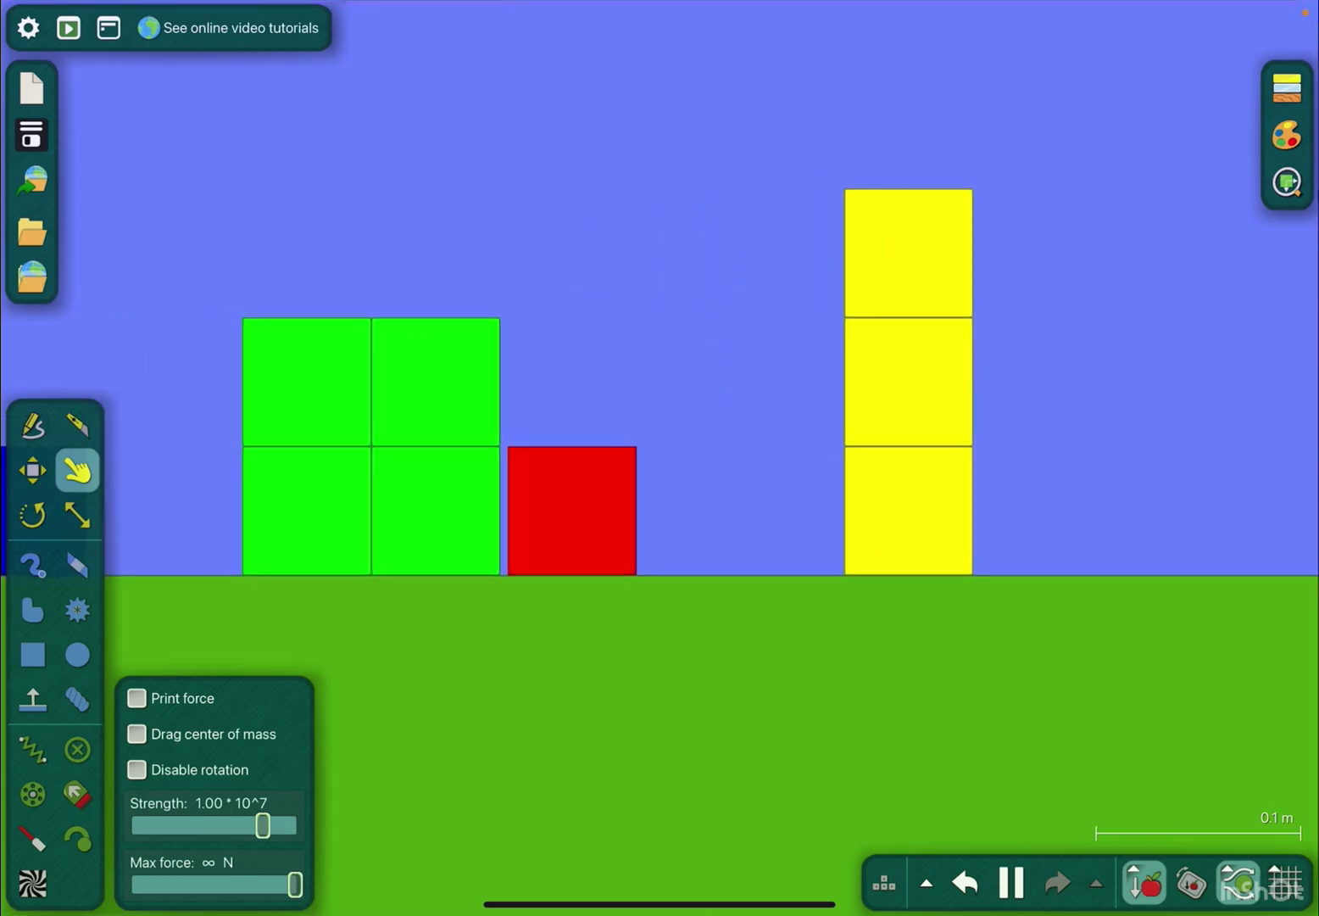
{"action": "scroll", "coordinate": [660, 413], "scroll_direction": "up", "scroll_amount": 1}
{"action": "scroll", "coordinate": [660, 413], "scroll_direction": "up", "scroll_amount": 1}
{"action": "scroll", "coordinate": [660, 412], "scroll_direction": "up", "scroll_amount": 1}
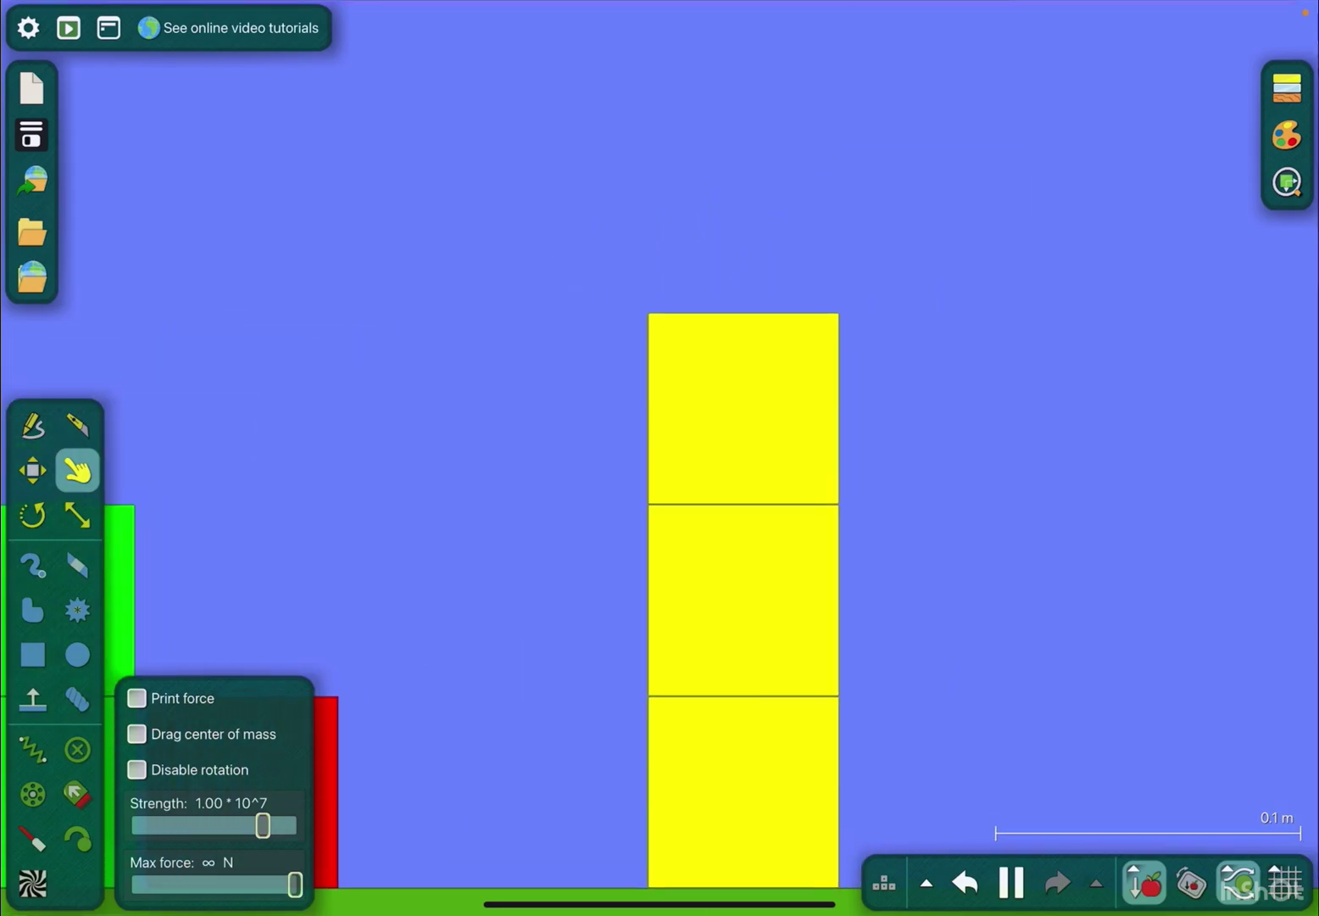
{"action": "left_click", "coordinate": [32, 470]}
{"action": "scroll", "coordinate": [660, 464], "scroll_direction": "down", "scroll_amount": 2}
{"action": "scroll", "coordinate": [661, 464], "scroll_direction": "down", "scroll_amount": 1}
{"action": "scroll", "coordinate": [660, 464], "scroll_direction": "right", "scroll_amount": 2}
{"action": "left_click", "coordinate": [77, 470]}
{"action": "mouse_move", "coordinate": [794, 299]}
{"action": "left_mouse_down"}
{"action": "mouse_move", "coordinate": [872, 295]}
{"action": "mouse_move", "coordinate": [745, 214]}
{"action": "left_mouse_up"}
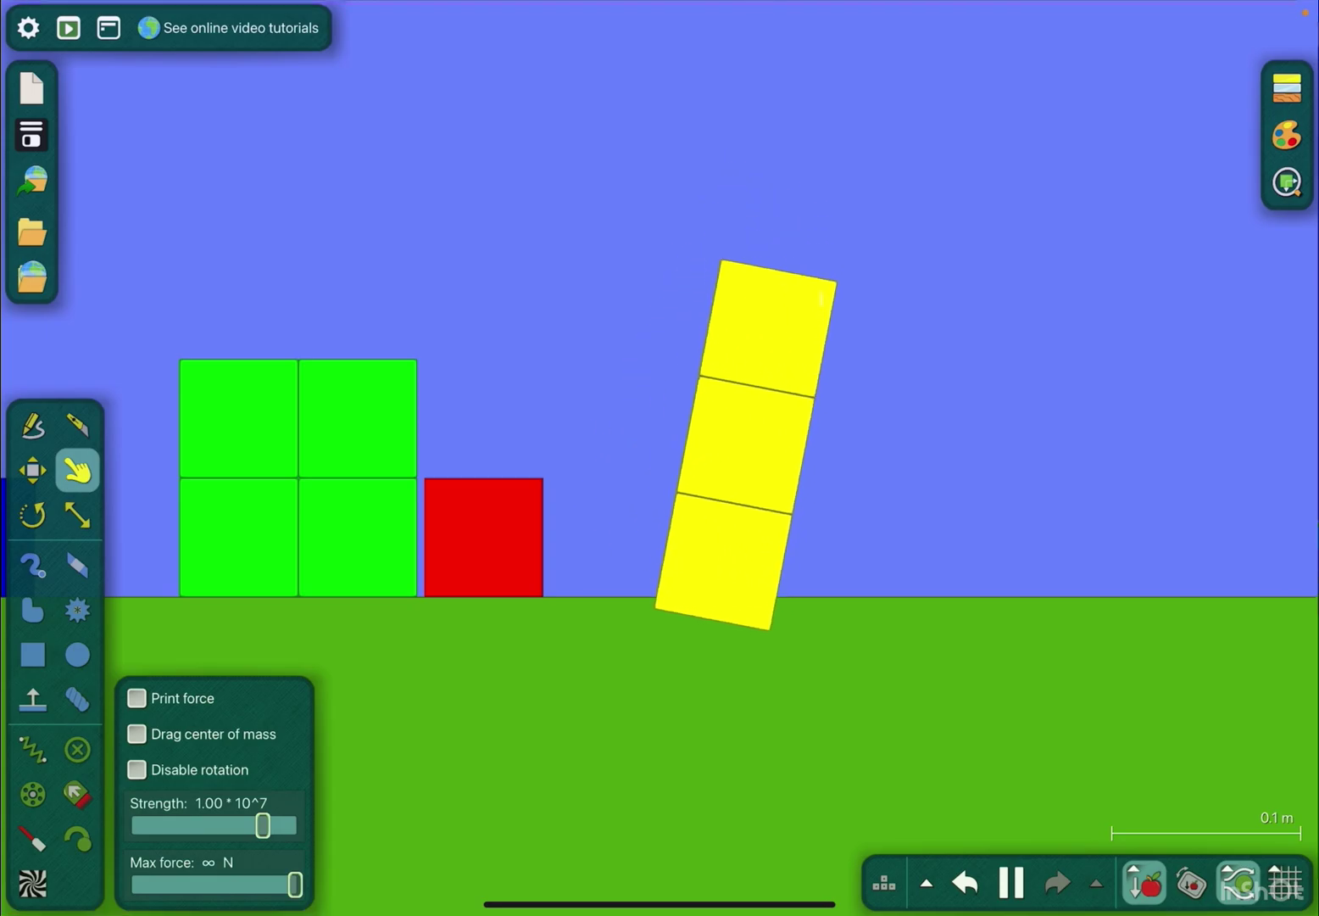
{"action": "scroll", "coordinate": [659, 412], "scroll_direction": "up", "scroll_amount": 3}
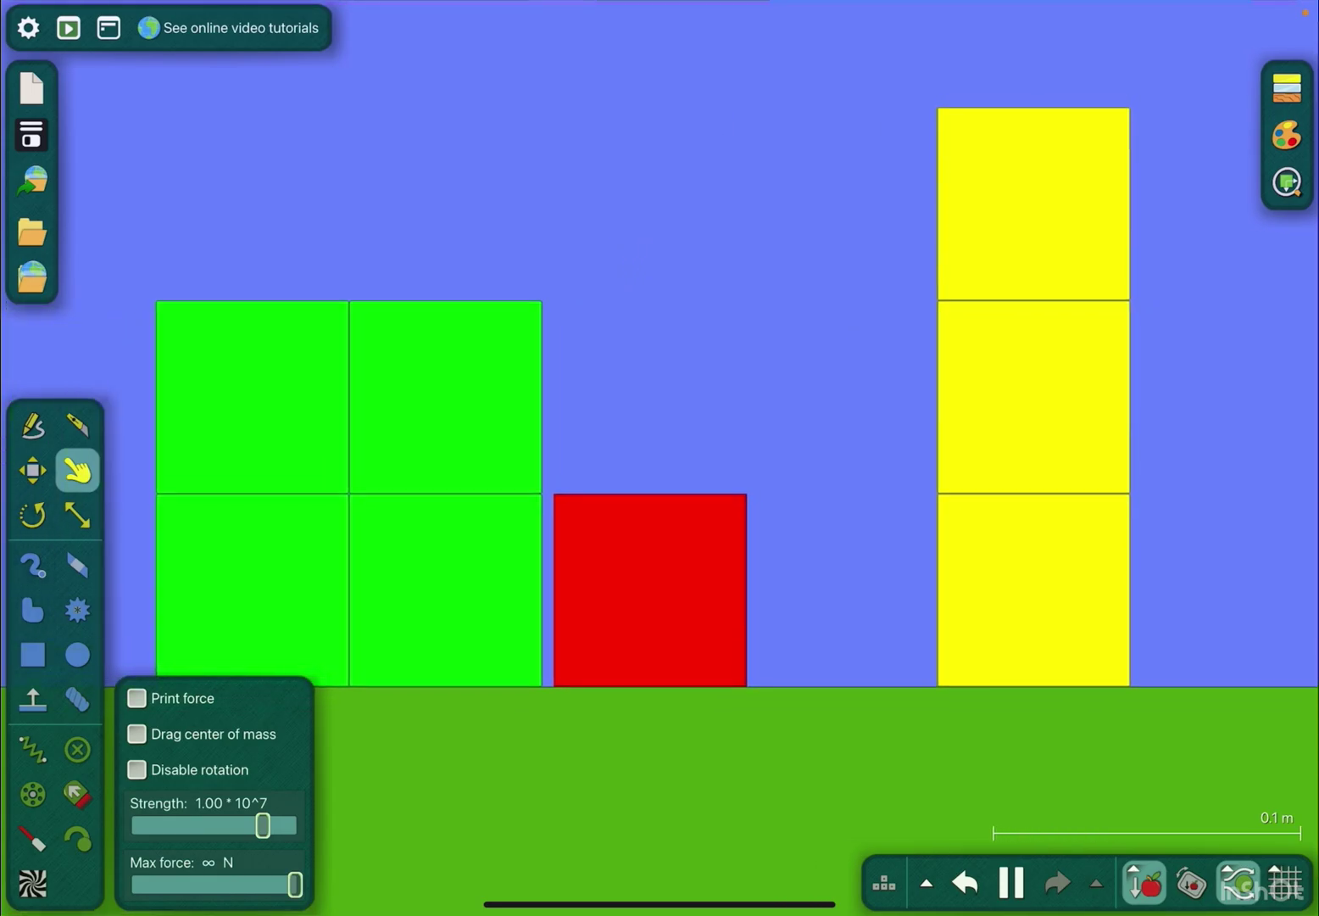
{"action": "scroll", "coordinate": [660, 412], "scroll_direction": "down", "scroll_amount": 3}
{"action": "scroll", "coordinate": [660, 413], "scroll_direction": "down", "scroll_amount": 5}
{"action": "scroll", "coordinate": [660, 413], "scroll_direction": "up", "scroll_amount": 5}
{"action": "left_click", "coordinate": [32, 514]}
{"action": "scroll", "coordinate": [660, 412], "scroll_direction": "up", "scroll_amount": 3}
{"action": "mouse_move", "coordinate": [784, 258]}
{"action": "left_mouse_down"}
{"action": "mouse_move", "coordinate": [907, 330]}
{"action": "mouse_move", "coordinate": [928, 486]}
{"action": "left_mouse_up"}
{"action": "scroll", "coordinate": [660, 412], "scroll_direction": "down", "scroll_amount": 3}
{"action": "left_click", "coordinate": [77, 471]}
{"action": "scroll", "coordinate": [1113, 309], "scroll_direction": "up", "scroll_amount": 2}
{"action": "scroll", "coordinate": [1113, 309], "scroll_direction": "up", "scroll_amount": 3}
{"action": "scroll", "coordinate": [1113, 310], "scroll_direction": "up", "scroll_amount": 2}
{"action": "scroll", "coordinate": [1113, 308], "scroll_direction": "up", "scroll_amount": 2}
{"action": "scroll", "coordinate": [928, 464], "scroll_direction": "right", "scroll_amount": 1}
{"action": "scroll", "coordinate": [927, 464], "scroll_direction": "right", "scroll_amount": 1}
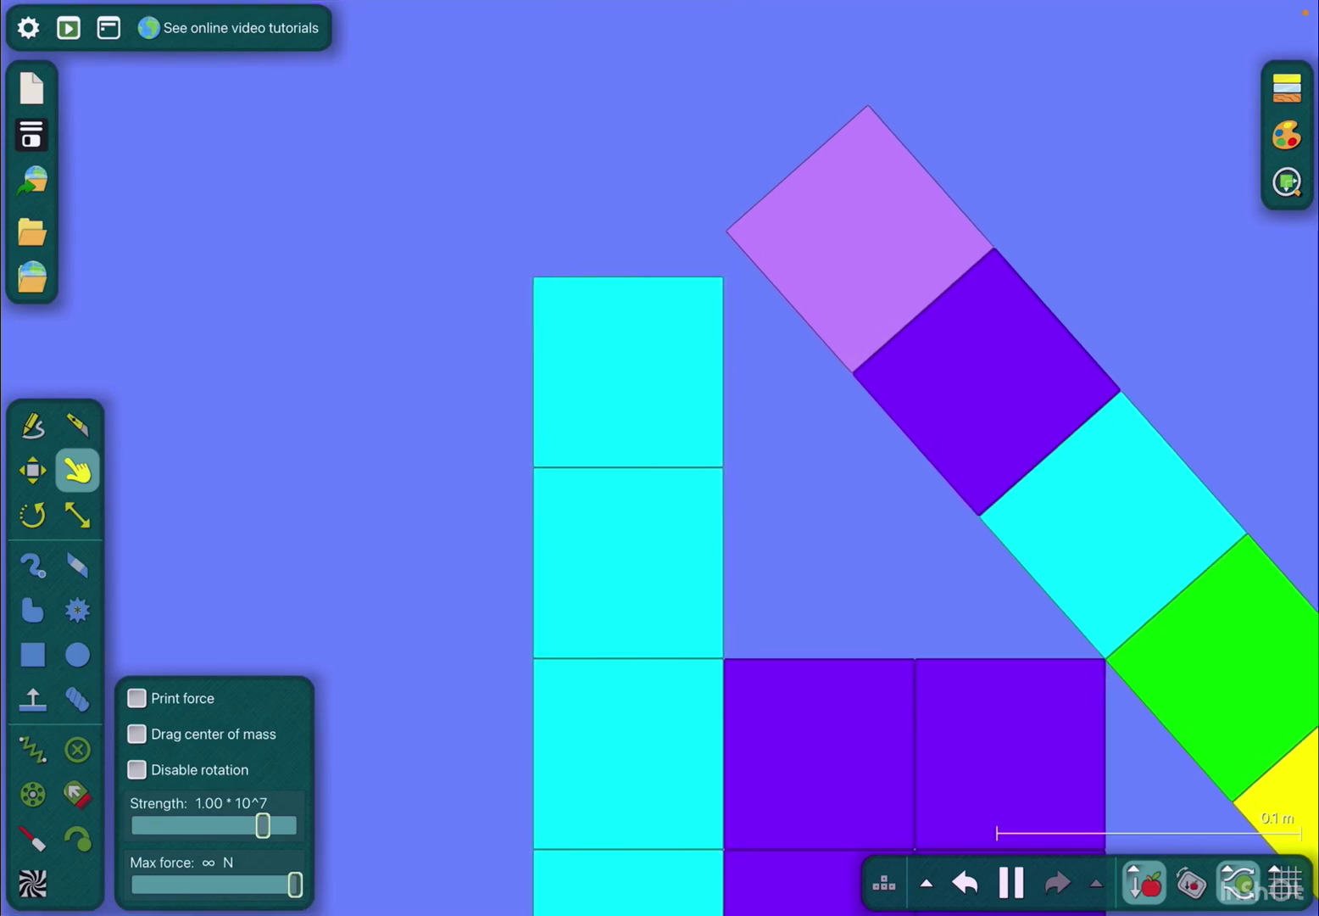
{"action": "scroll", "coordinate": [660, 458], "scroll_direction": "down", "scroll_amount": 5}
- Grab the tall cyan column and throw it up and to the right
{"action": "left_click_drag", "start_coordinate": [804, 485], "coordinate": [857, 133]}
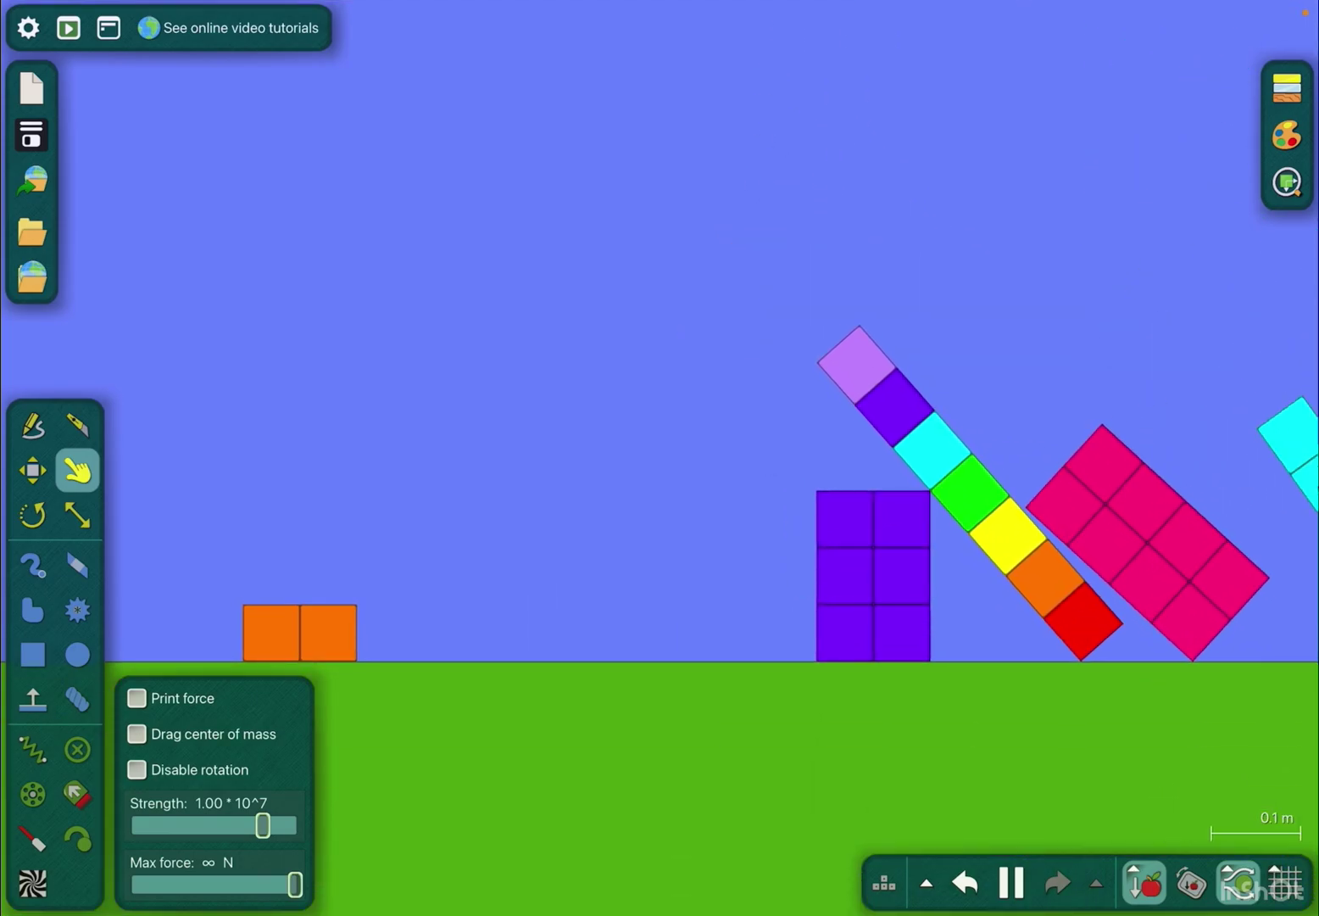